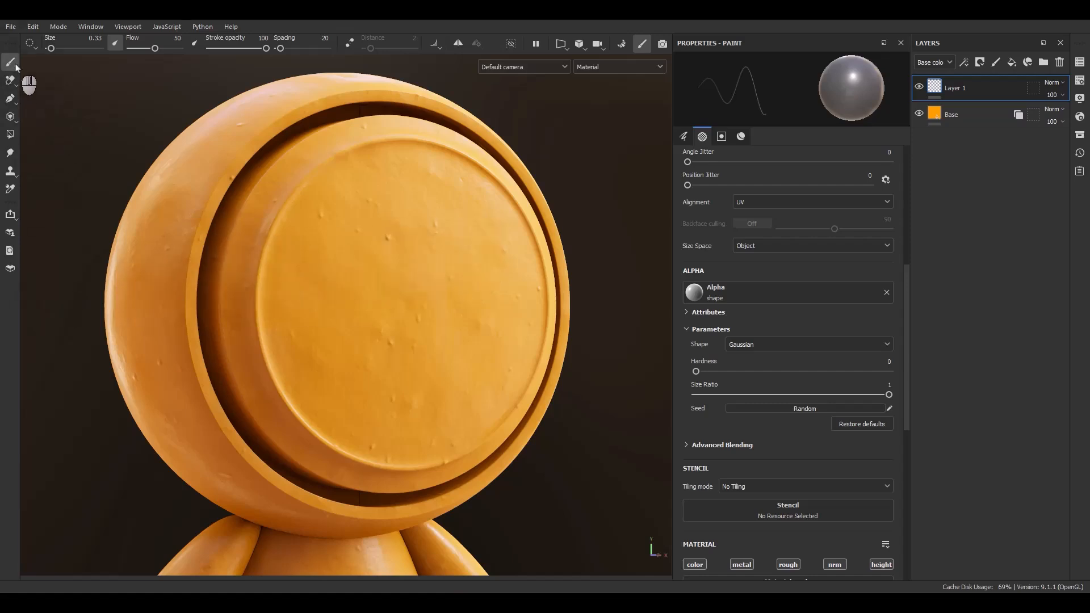
# Step: Switch to the Physical paint tool and review its brush, blending and physics settings
pyautogui.moveTo(16, 67)
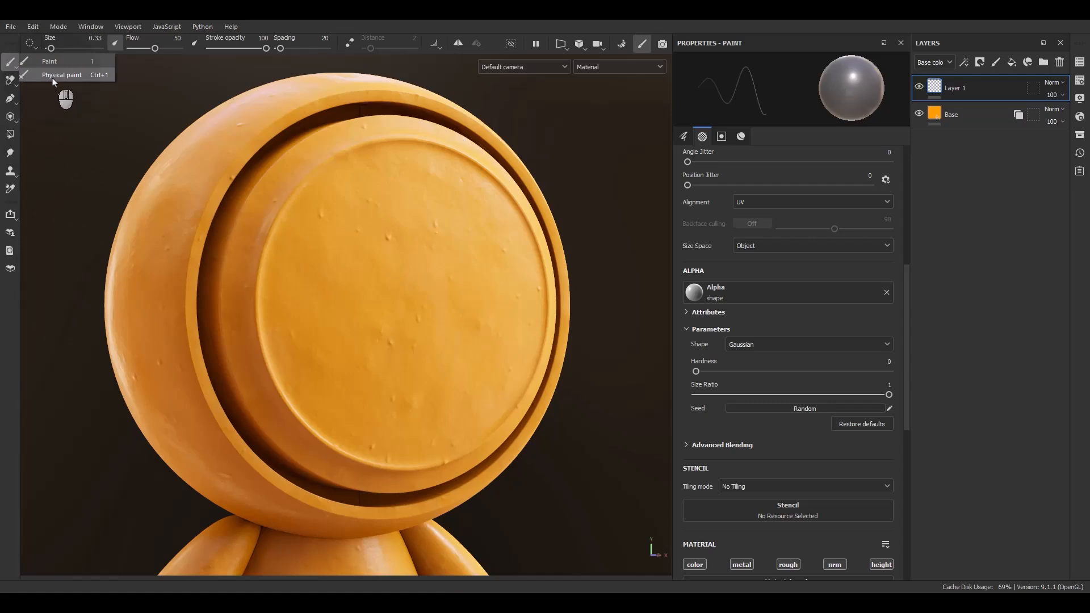
pyautogui.hotkey('ctrl', '1')
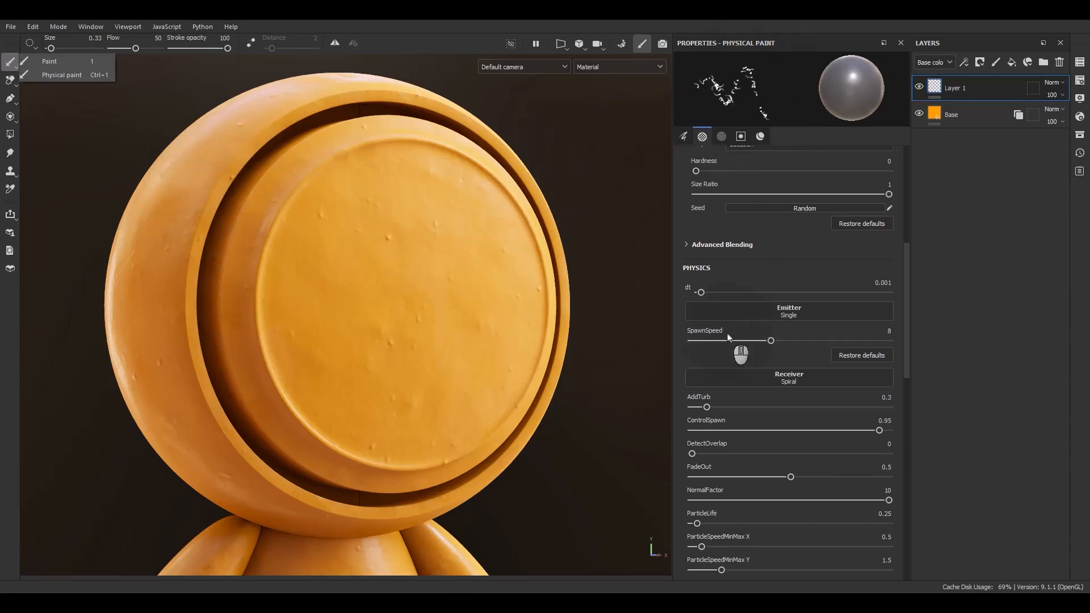
pyautogui.click(813, 245)
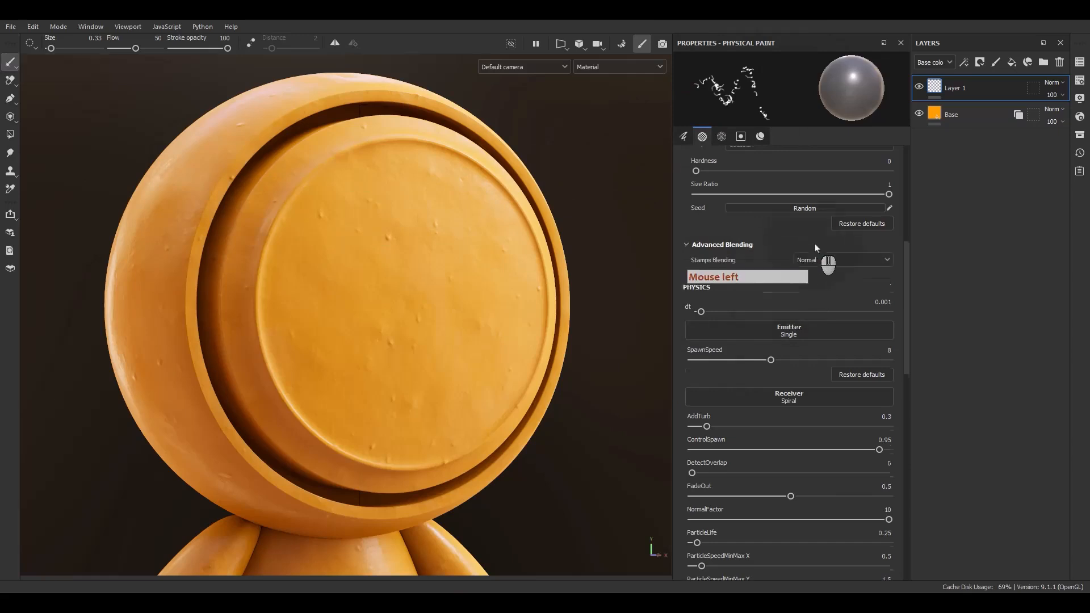
pyautogui.scroll(5, 795, 261)
pyautogui.scroll(4, 726, 354)
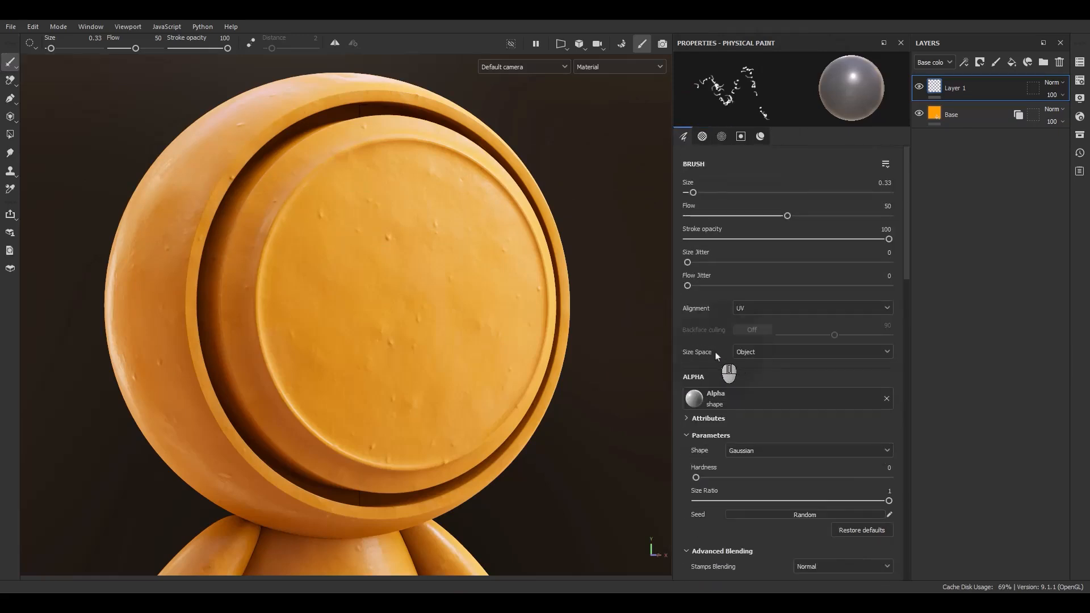
pyautogui.scroll(-11, 716, 356)
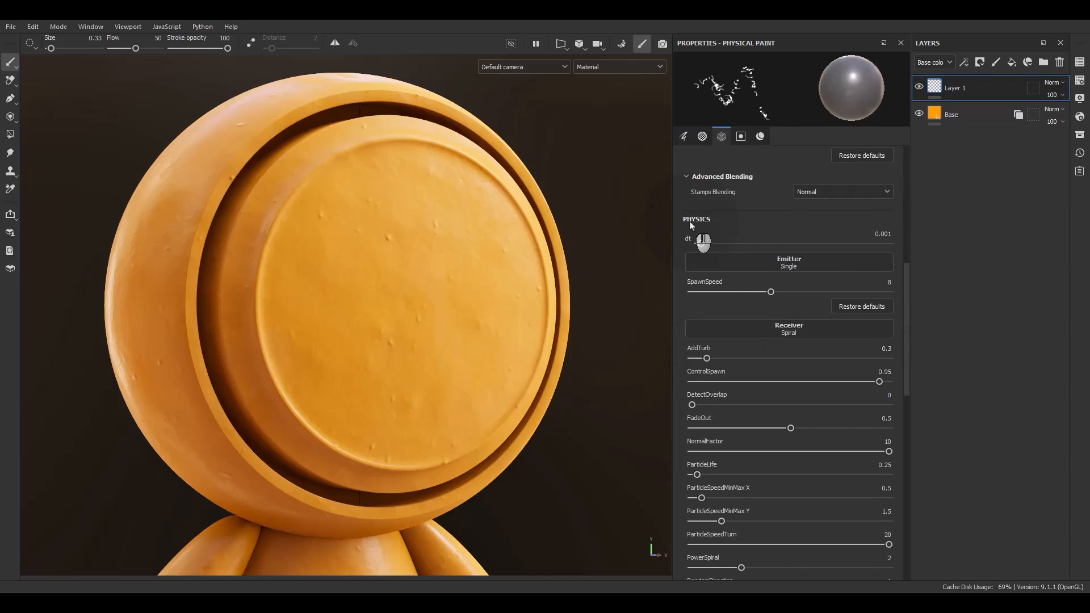
pyautogui.scroll(-1, 711, 233)
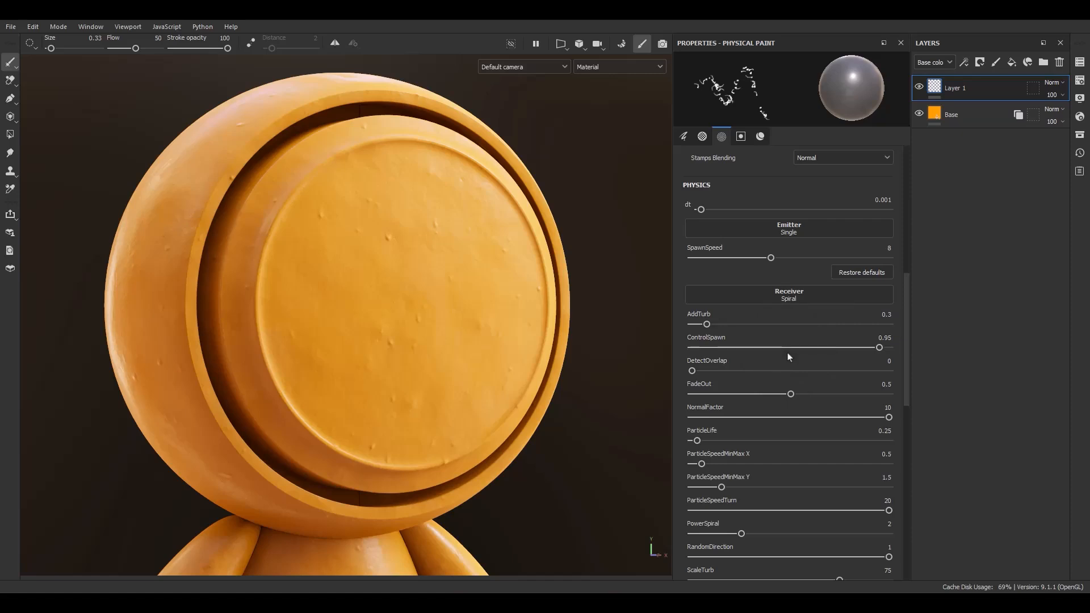
# Step: Open the Assets library over the viewport, enlarge it, and search the brushes for "particle"
pyautogui.click(1080, 136)
pyautogui.moveTo(991, 138); pyautogui.dragTo(588, 98)
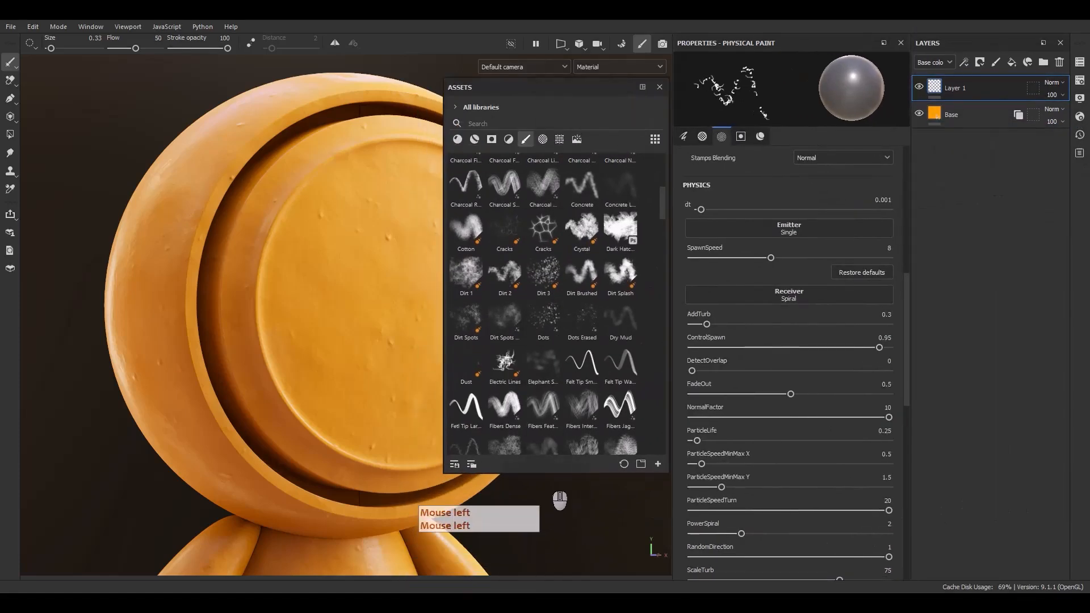
pyautogui.moveTo(548, 474); pyautogui.dragTo(549, 539)
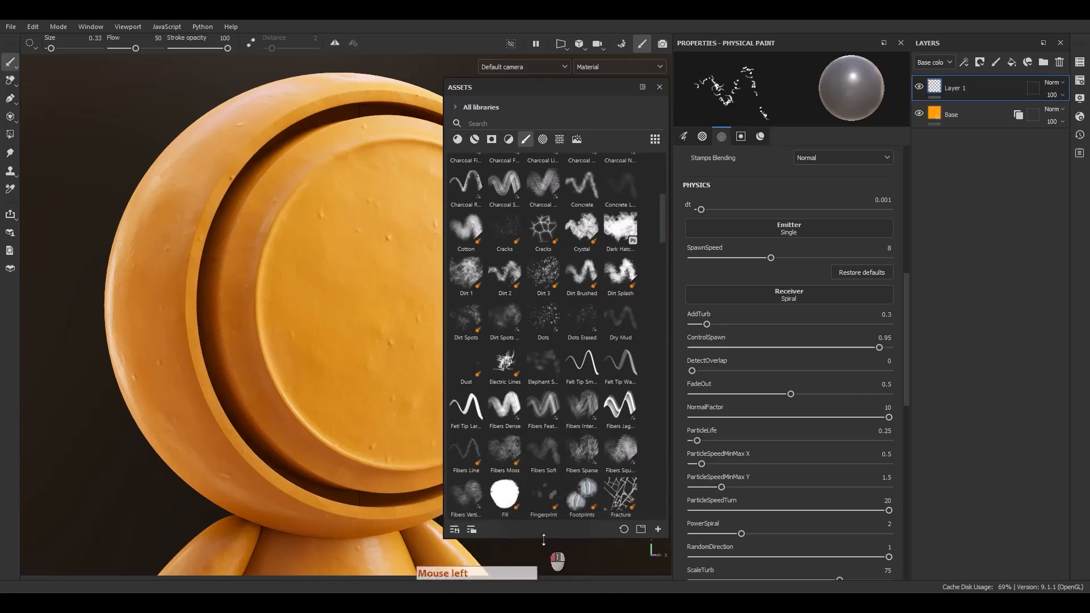
pyautogui.click(482, 125)
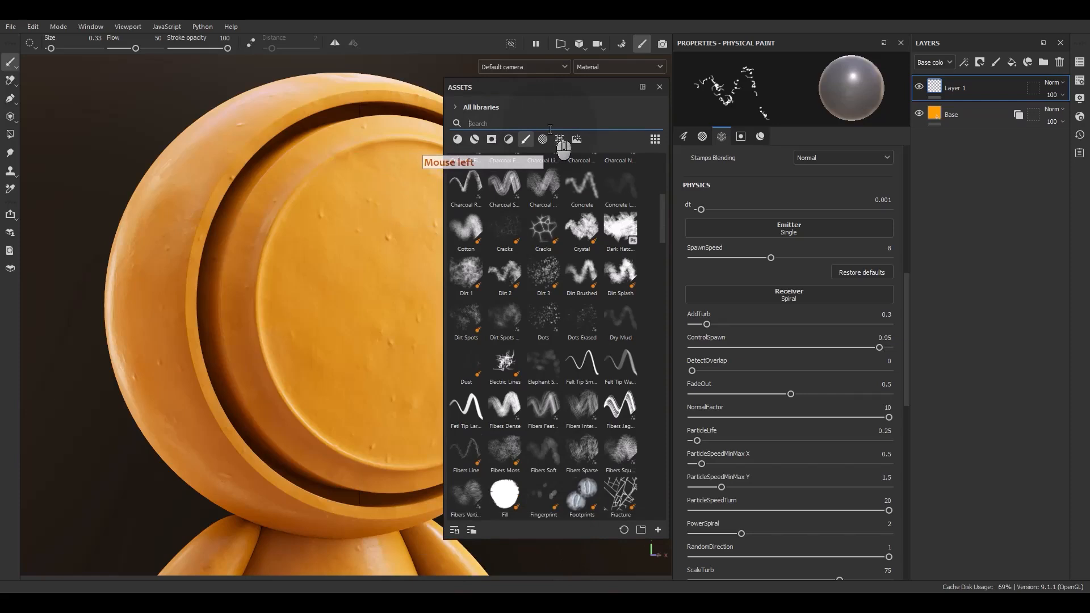
pyautogui.write('particle')
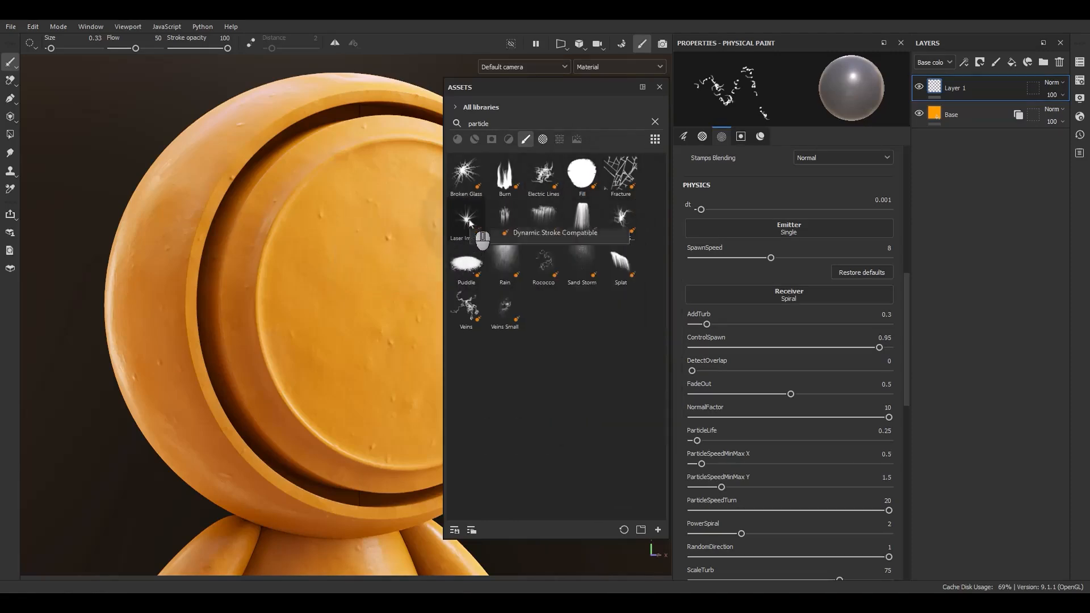
# Step: Choose the Broken Glass particle brush and stamp five impacts around the sphere's front disc on Layer 1
pyautogui.click(463, 176)
pyautogui.keyDown('alt'); pyautogui.moveTo(375, 292); pyautogui.dragTo(255, 282, button='middle'); pyautogui.keyUp('alt')
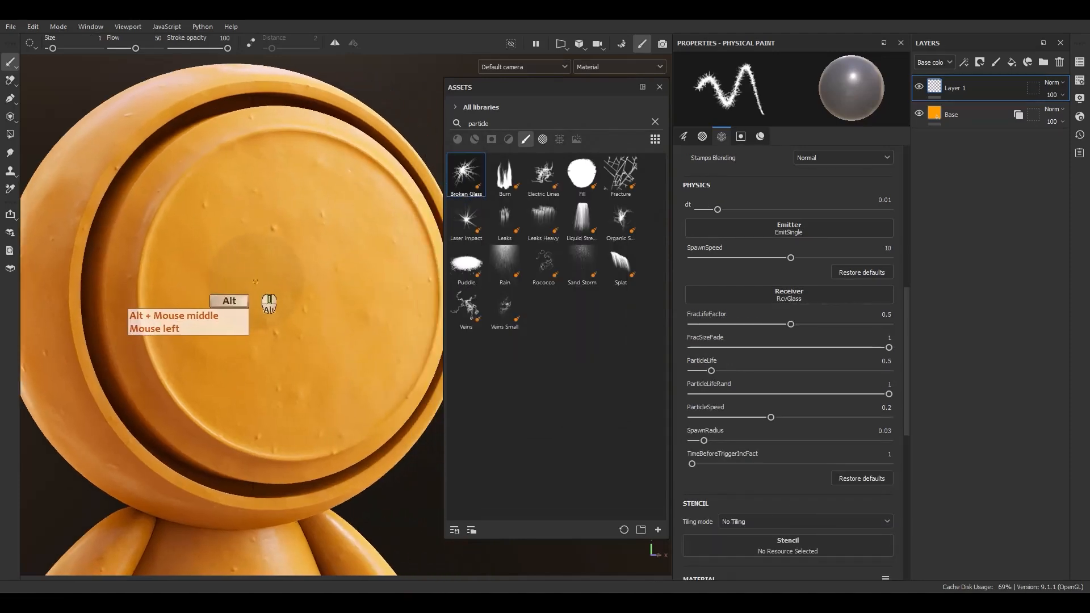
pyautogui.keyDown('alt'); pyautogui.middleClick(244, 283); pyautogui.keyUp('alt')
pyautogui.keyDown('alt'); pyautogui.moveTo(232, 230); pyautogui.dragTo(247, 249); pyautogui.keyUp('alt')
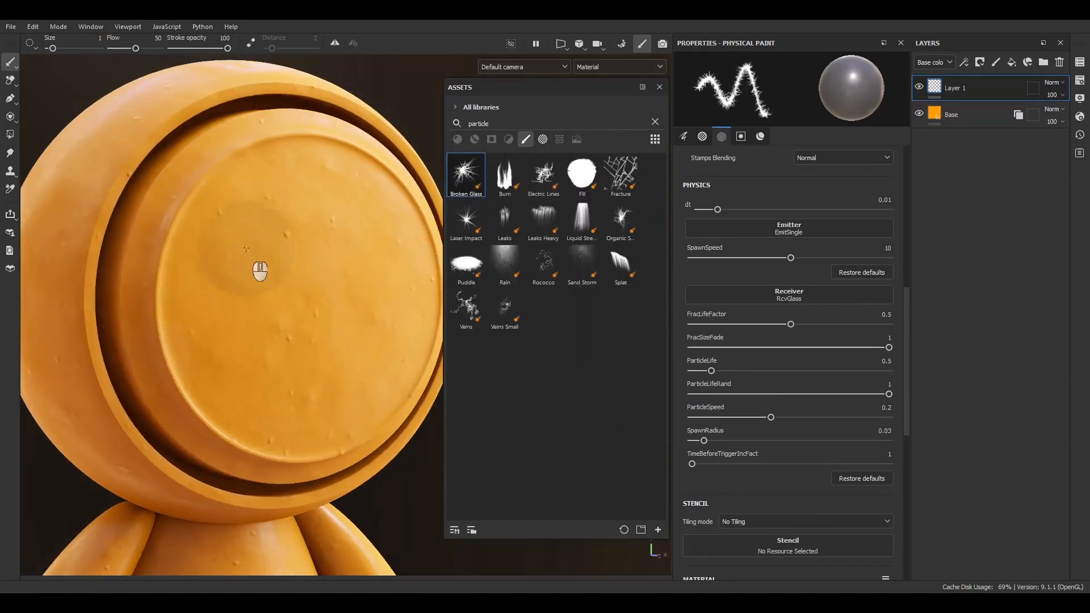
pyautogui.click(246, 224)
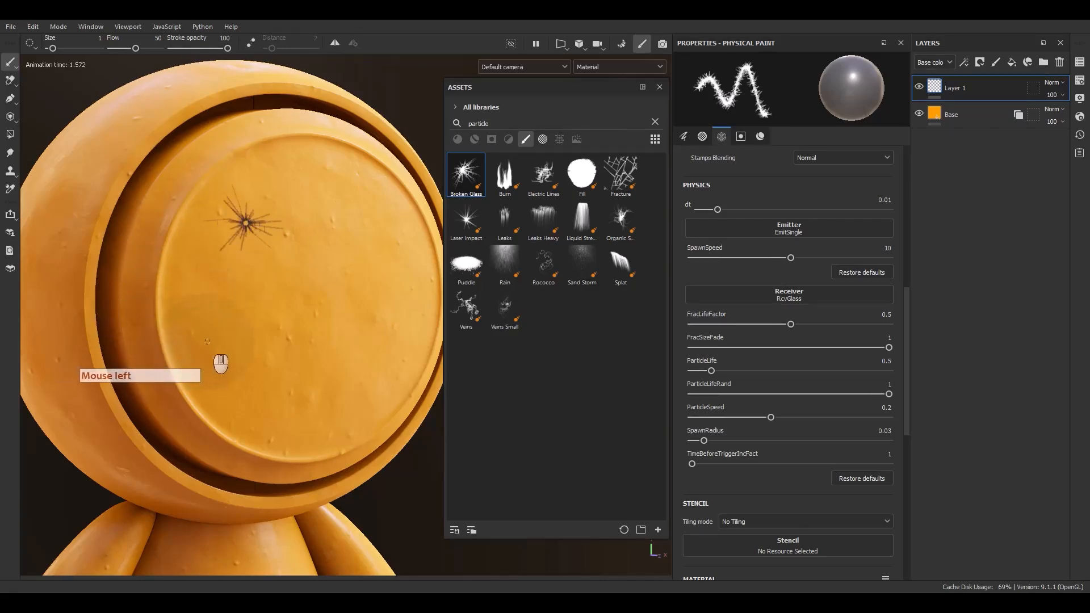
pyautogui.click(207, 342)
pyautogui.click(284, 378)
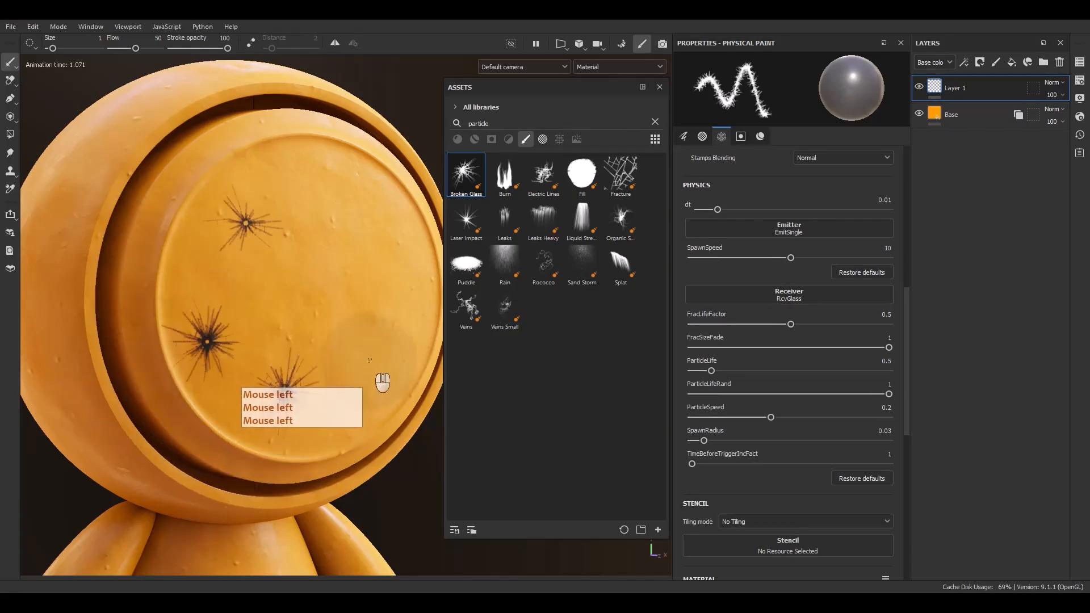
pyautogui.click(371, 356)
pyautogui.click(366, 224)
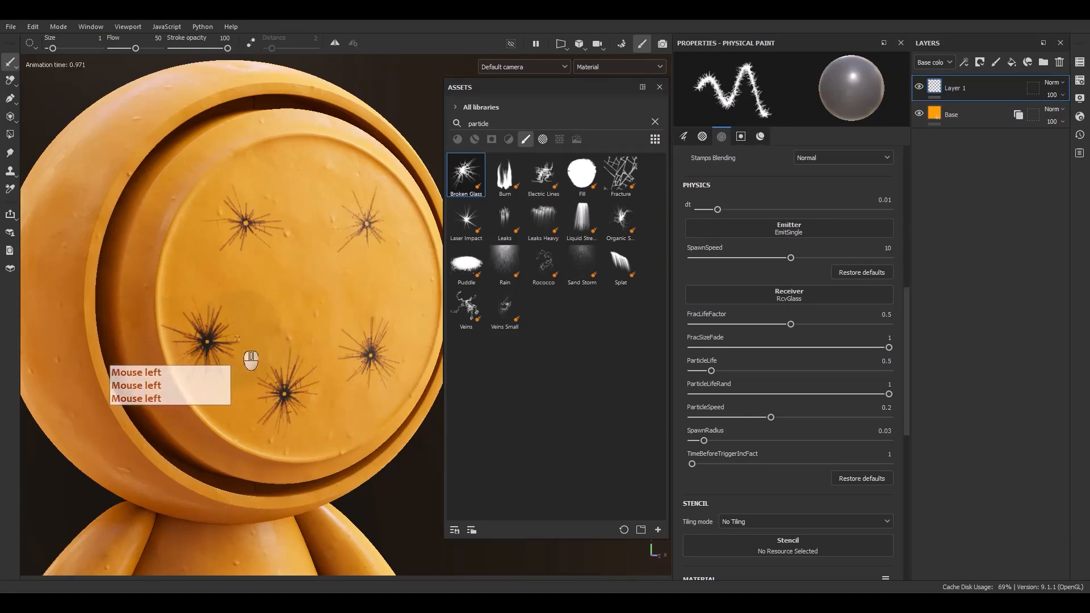
# Step: Stamp two more Broken Glass impacts at the upper-left edge of the disc and on its surrounding ring
pyautogui.keyDown('alt'); pyautogui.moveTo(237, 338); pyautogui.dragTo(181, 234); pyautogui.keyUp('alt')
pyautogui.click(195, 221)
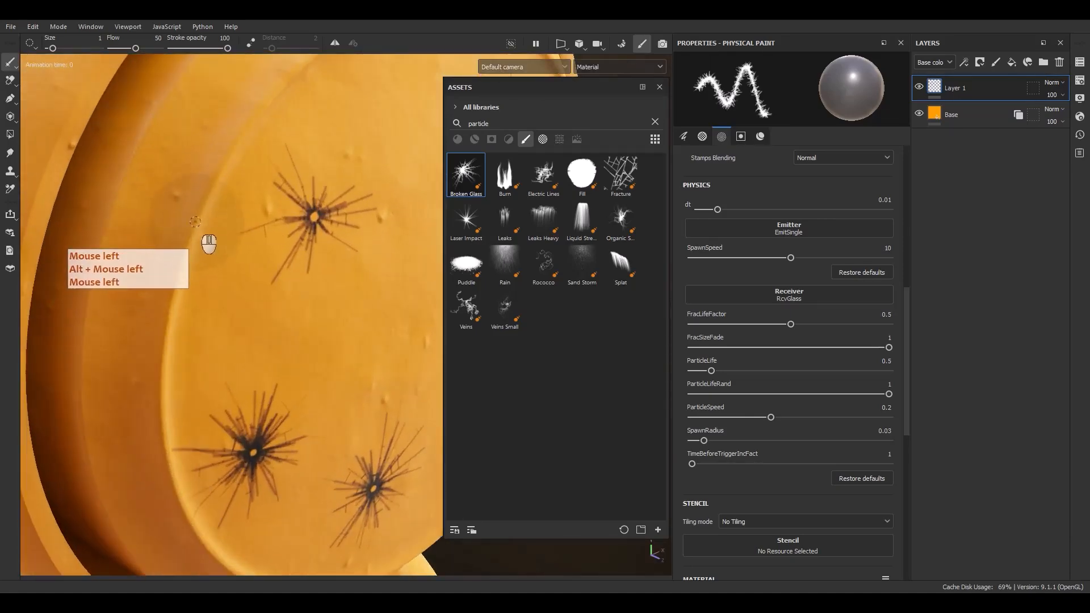
pyautogui.moveTo(202, 302)
pyautogui.keyDown('alt'); pyautogui.mouseDown()
pyautogui.moveTo(164, 253)
pyautogui.moveTo(135, 158)
pyautogui.moveTo(209, 290)
pyautogui.mouseUp(); pyautogui.keyUp('alt')
pyautogui.click(115, 163)
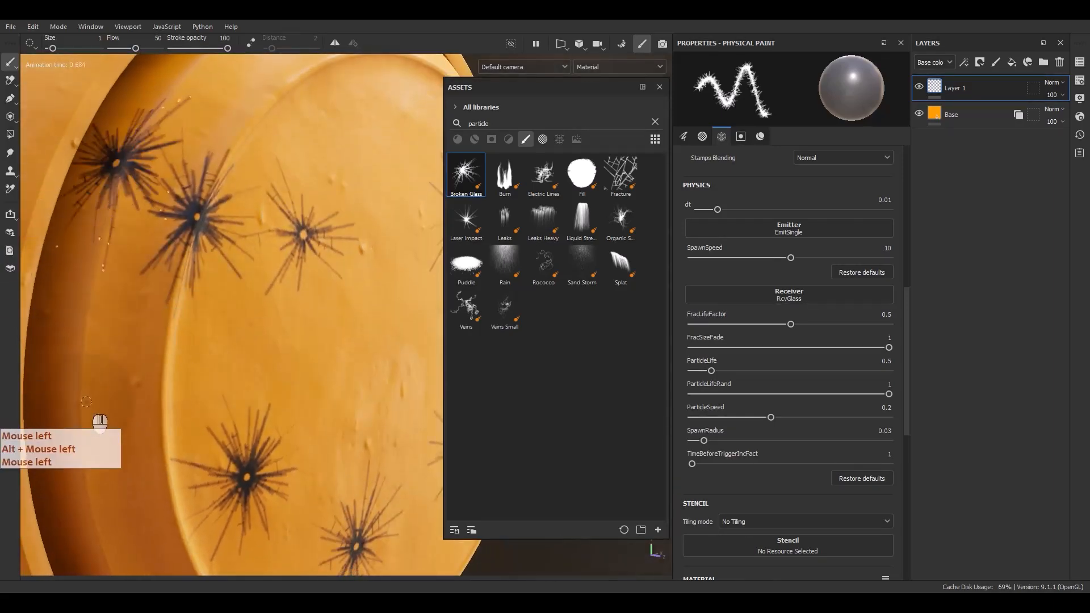
pyautogui.keyDown('alt'); pyautogui.moveTo(128, 381); pyautogui.dragTo(145, 318); pyautogui.keyUp('alt')
pyautogui.keyDown('alt'); pyautogui.moveTo(145, 318); pyautogui.dragTo(41, 24, button='right'); pyautogui.keyUp('alt')
pyautogui.keyDown('alt'); pyautogui.moveTo(293, 309); pyautogui.dragTo(285, 296, button='middle'); pyautogui.keyUp('alt')
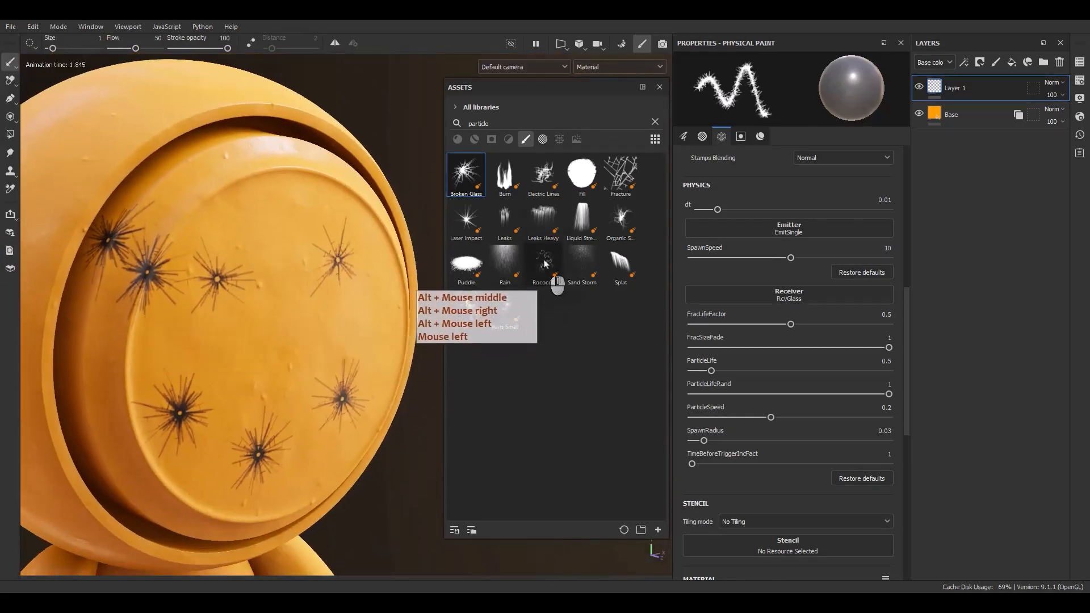
# Step: Choose the Leaks particle brush and paint leaks along the upper-right part of the ring around the disc
pyautogui.moveTo(505, 224)
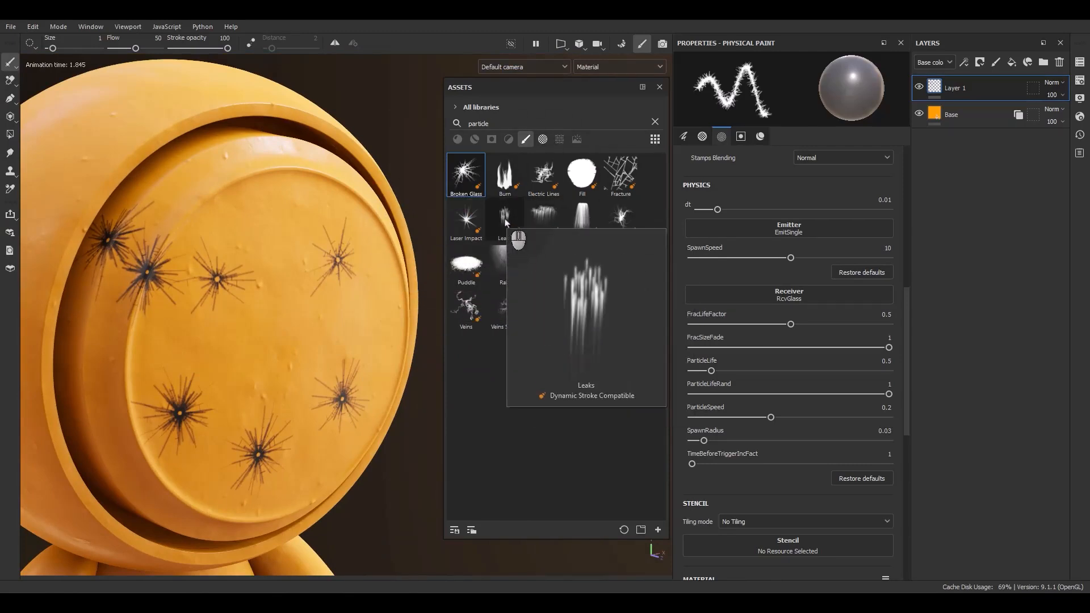
pyautogui.click(505, 221)
pyautogui.moveTo(237, 194)
pyautogui.keyDown('alt'); pyautogui.mouseDown()
pyautogui.moveTo(157, 247)
pyautogui.moveTo(128, 244)
pyautogui.mouseUp(); pyautogui.keyUp('alt')
pyautogui.keyDown('alt'); pyautogui.moveTo(218, 250); pyautogui.dragTo(170, 296, button='middle'); pyautogui.keyUp('alt')
pyautogui.keyDown('alt'); pyautogui.moveTo(238, 196); pyautogui.dragTo(221, 198); pyautogui.keyUp('alt')
pyautogui.keyDown('alt'); pyautogui.moveTo(187, 216); pyautogui.dragTo(244, 279, button='right'); pyautogui.keyUp('alt')
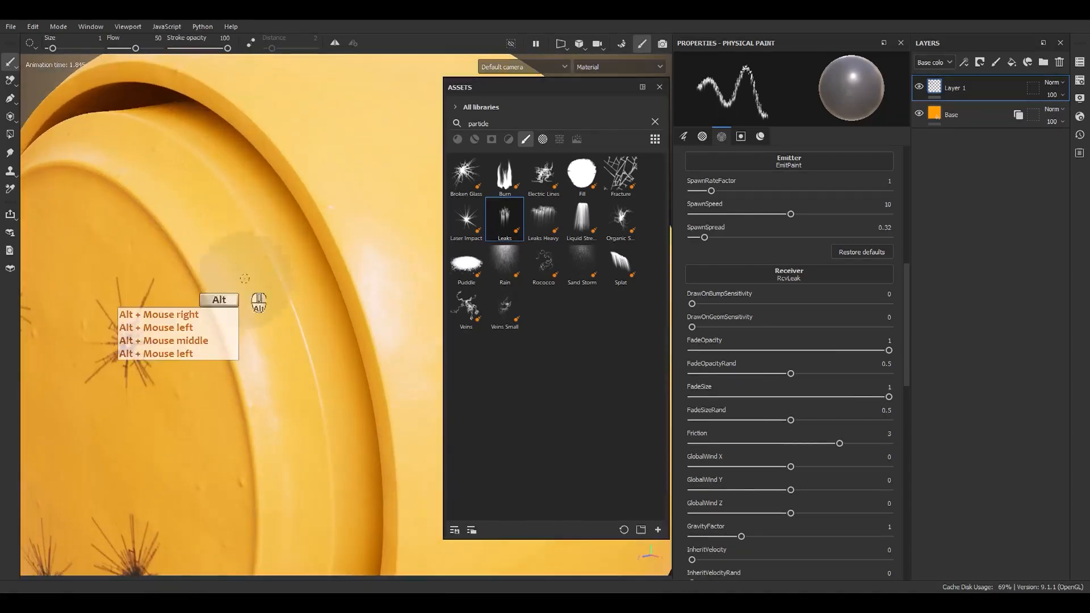
pyautogui.click(239, 204)
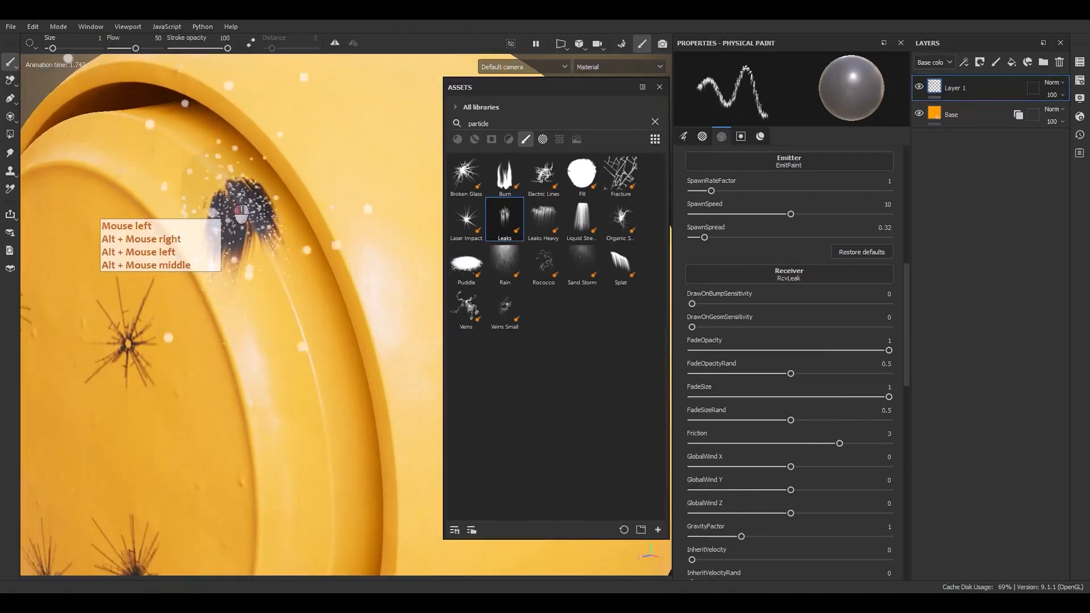
pyautogui.moveTo(241, 214); pyautogui.dragTo(214, 182)
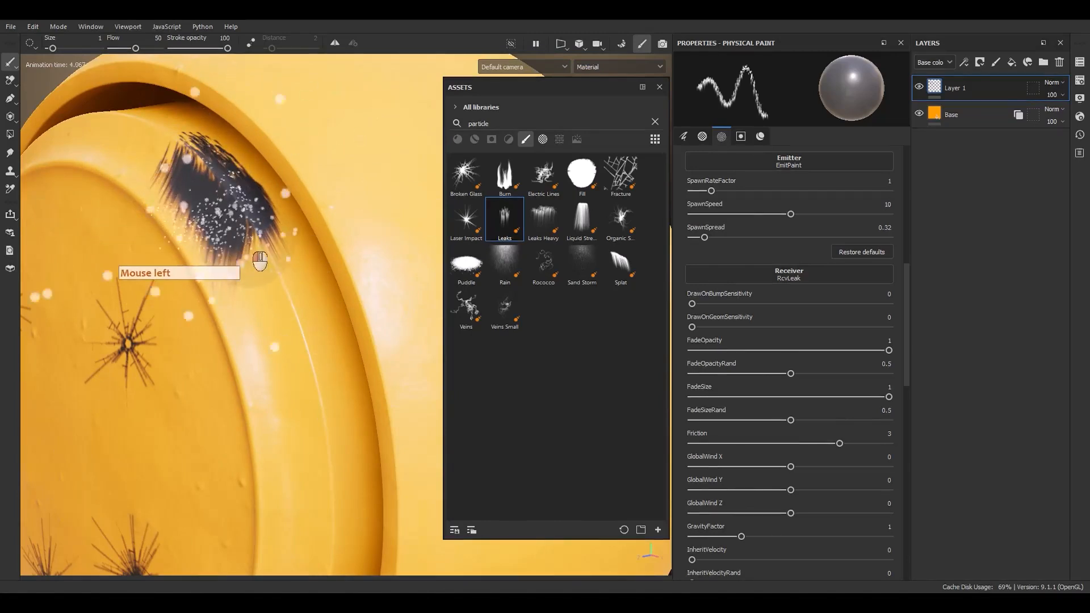
pyautogui.moveTo(289, 308)
pyautogui.mouseDown()
pyautogui.moveTo(304, 473)
pyautogui.moveTo(222, 257)
pyautogui.mouseUp()
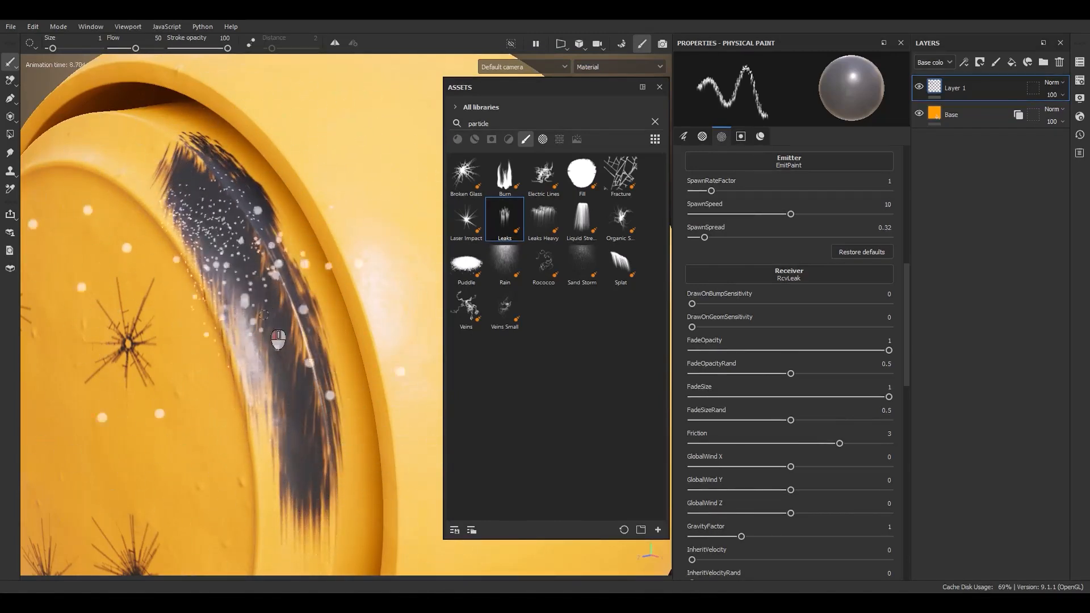
pyautogui.moveTo(303, 334); pyautogui.dragTo(310, 367)
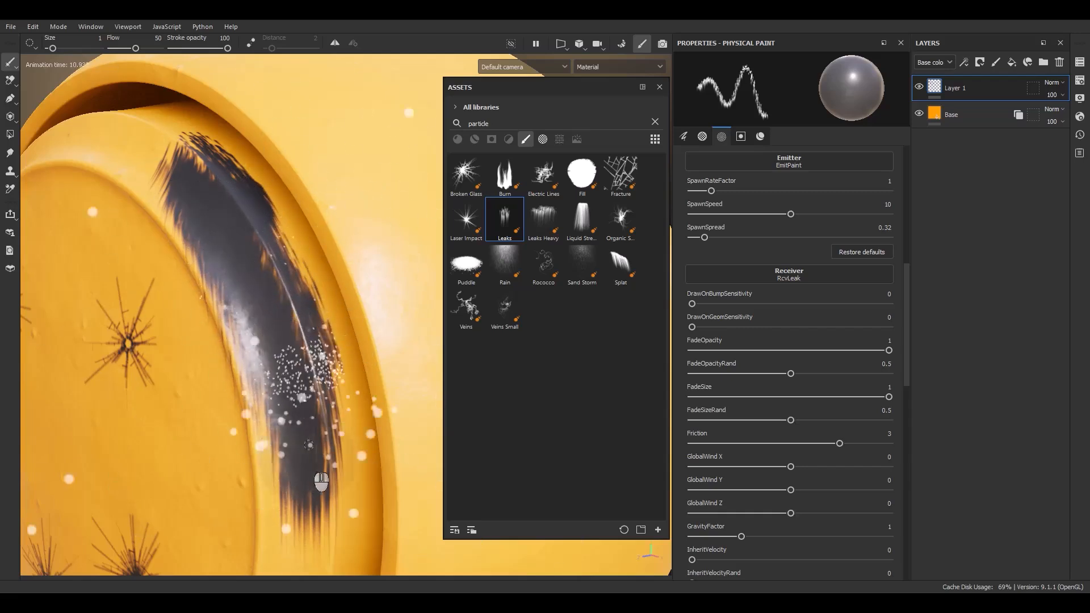
# Step: Extend the Leaks painting farther down the right side of the ring around the disc
pyautogui.keyDown('alt'); pyautogui.moveTo(309, 368); pyautogui.dragTo(238, 124, button='middle'); pyautogui.keyUp('alt')
pyautogui.keyDown('alt'); pyautogui.moveTo(237, 123); pyautogui.dragTo(238, 141); pyautogui.keyUp('alt')
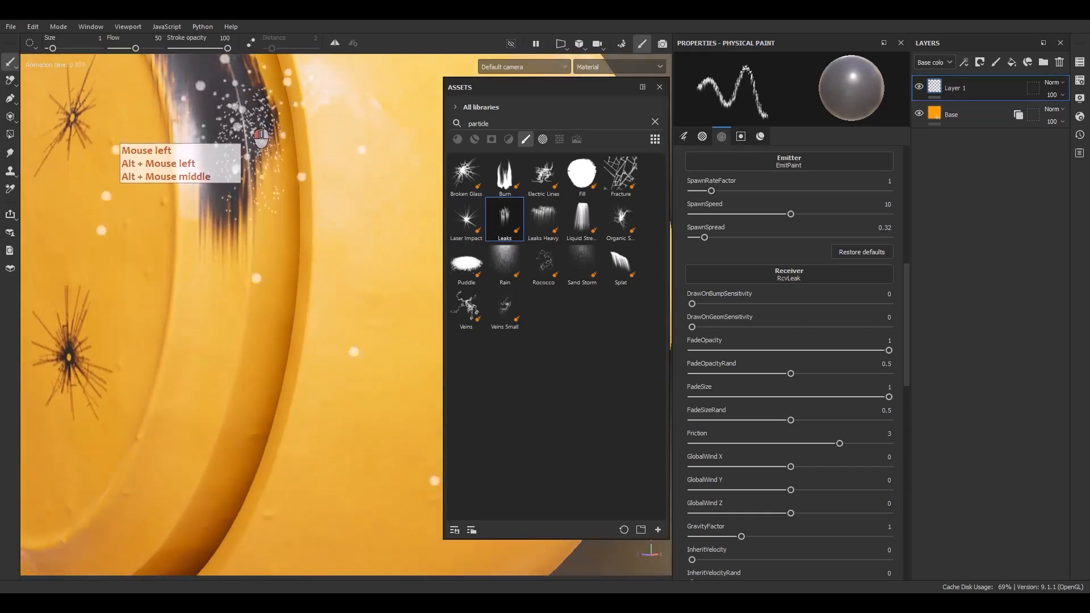
pyautogui.moveTo(257, 292); pyautogui.dragTo(241, 395)
# Step: Paint a horizontal band of leaks across the upper part of the front disc
pyautogui.moveTo(239, 415)
pyautogui.keyDown('alt'); pyautogui.mouseDown()
pyautogui.moveTo(391, 411)
pyautogui.moveTo(231, 417)
pyautogui.mouseUp(); pyautogui.keyUp('alt')
pyautogui.keyDown('alt'); pyautogui.moveTo(232, 417); pyautogui.dragTo(236, 192, button='right'); pyautogui.keyUp('alt')
pyautogui.keyDown('alt'); pyautogui.moveTo(235, 192); pyautogui.dragTo(252, 415, button='middle'); pyautogui.keyUp('alt')
pyautogui.keyDown('alt'); pyautogui.moveTo(252, 415); pyautogui.dragTo(166, 388); pyautogui.keyUp('alt')
pyautogui.keyDown('alt'); pyautogui.moveTo(167, 388); pyautogui.dragTo(284, 237, button='middle'); pyautogui.keyUp('alt')
pyautogui.keyDown('alt'); pyautogui.moveTo(284, 237); pyautogui.dragTo(252, 314); pyautogui.keyUp('alt')
pyautogui.keyDown('alt'); pyautogui.moveTo(188, 281); pyautogui.dragTo(298, 265); pyautogui.keyUp('alt')
pyautogui.keyDown('alt'); pyautogui.moveTo(165, 249); pyautogui.dragTo(278, 240, button='middle'); pyautogui.keyUp('alt')
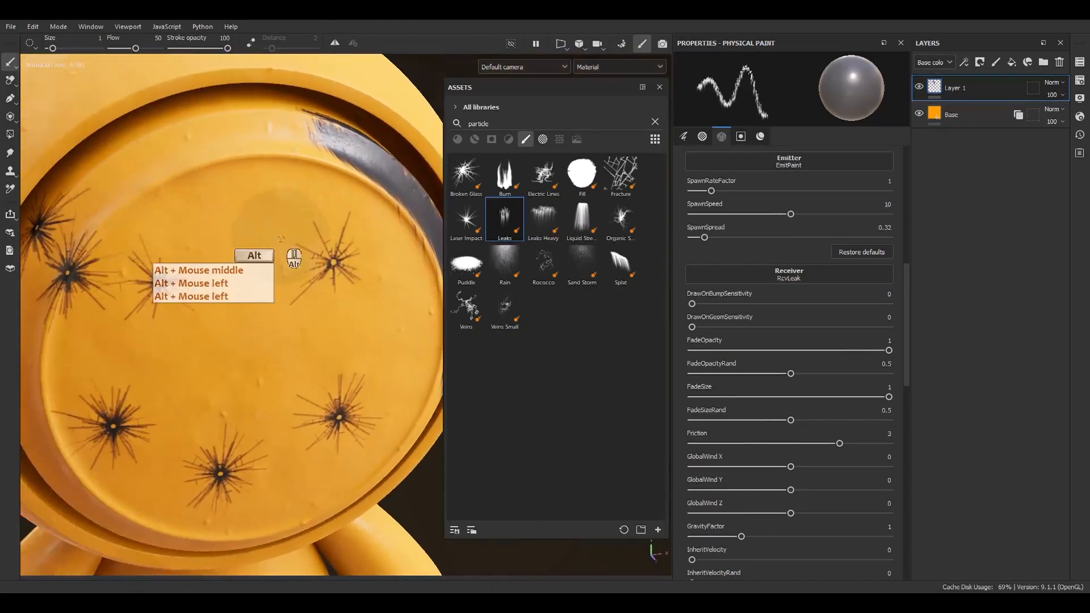
pyautogui.keyDown('alt'); pyautogui.moveTo(279, 241); pyautogui.dragTo(261, 236); pyautogui.keyUp('alt')
pyautogui.moveTo(158, 227)
pyautogui.mouseDown()
pyautogui.moveTo(180, 195)
pyautogui.moveTo(214, 183)
pyautogui.moveTo(290, 188)
pyautogui.moveTo(318, 168)
pyautogui.moveTo(388, 199)
pyautogui.mouseUp()
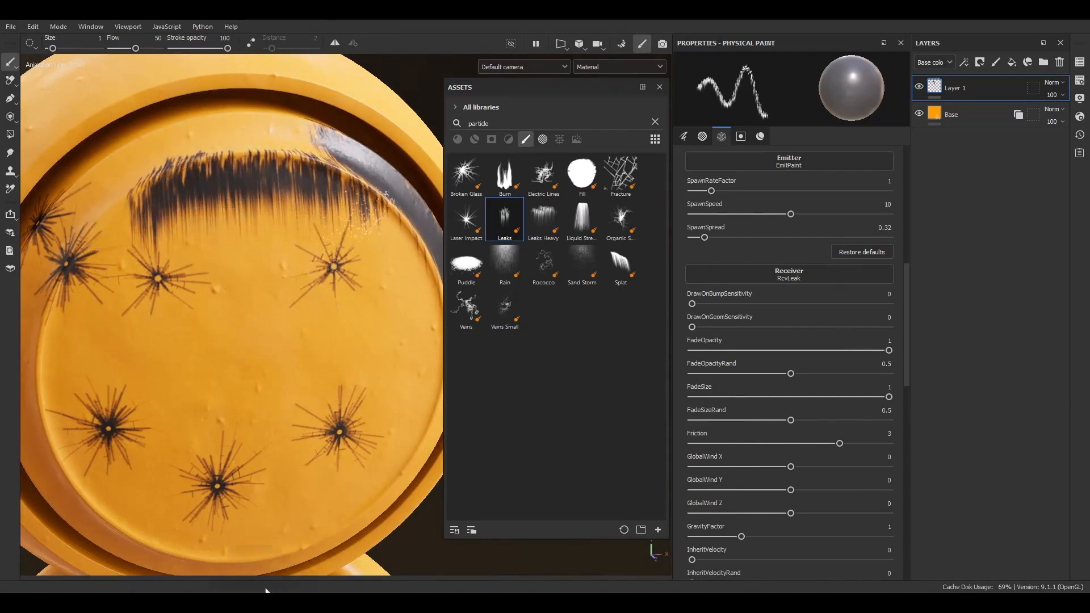
# Step: Replace the painted Layer 1 with an empty paint layer and choose the Veins particle brush
pyautogui.click(1059, 61)
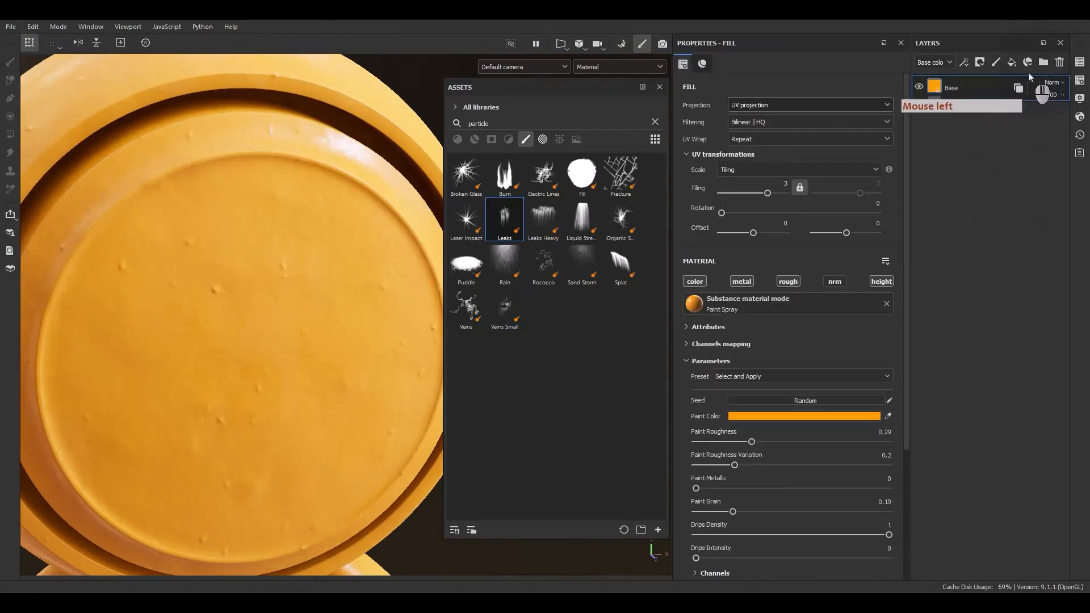
pyautogui.click(996, 62)
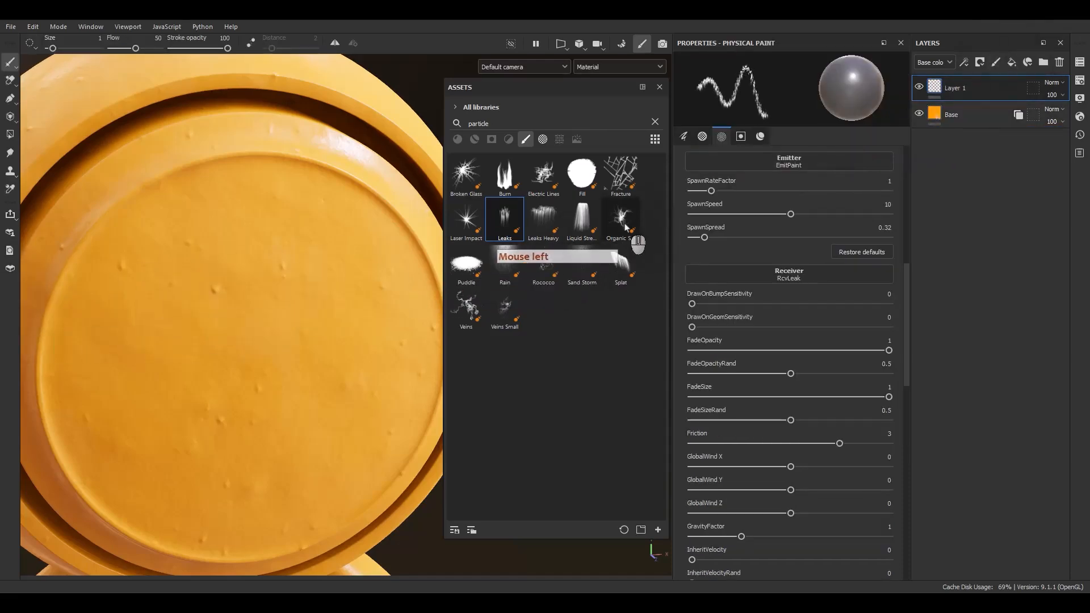
pyautogui.click(467, 304)
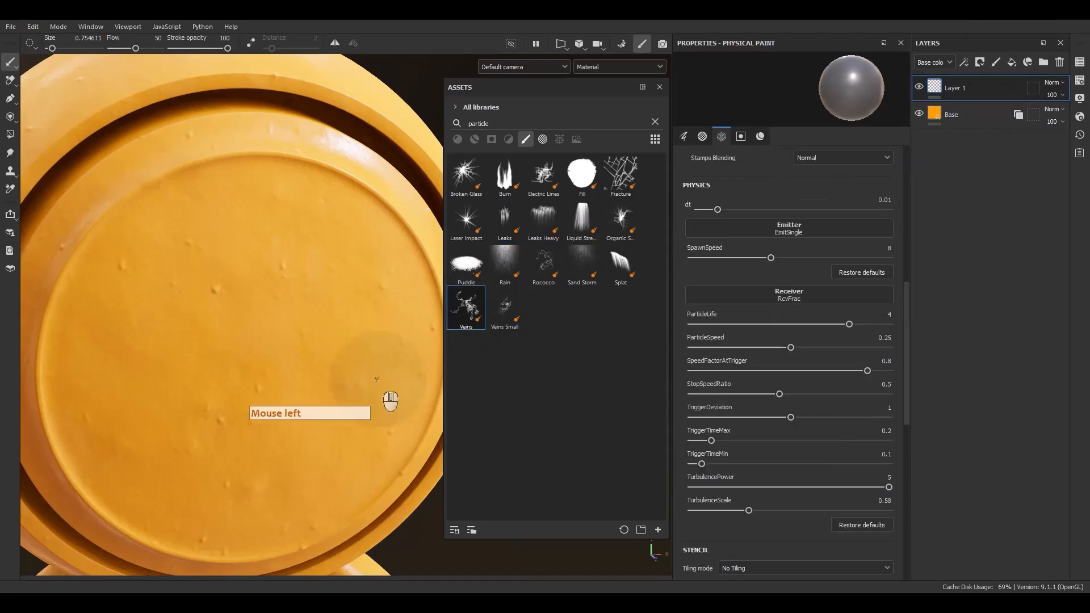
# Step: Try covering the front disc with Veins brush strokes and undo the last stroke
pyautogui.click(246, 305)
pyautogui.moveTo(216, 253)
pyautogui.mouseDown()
pyautogui.moveTo(360, 431)
pyautogui.moveTo(161, 365)
pyautogui.moveTo(365, 214)
pyautogui.moveTo(440, 412)
pyautogui.moveTo(338, 486)
pyautogui.moveTo(102, 483)
pyautogui.moveTo(66, 355)
pyautogui.moveTo(106, 287)
pyautogui.moveTo(100, 412)
pyautogui.moveTo(153, 469)
pyautogui.moveTo(239, 522)
pyautogui.moveTo(345, 506)
pyautogui.moveTo(429, 352)
pyautogui.moveTo(420, 233)
pyautogui.moveTo(341, 161)
pyautogui.moveTo(297, 168)
pyautogui.moveTo(165, 150)
pyautogui.moveTo(91, 218)
pyautogui.moveTo(91, 258)
pyautogui.moveTo(203, 202)
pyautogui.moveTo(284, 198)
pyautogui.moveTo(323, 289)
pyautogui.moveTo(341, 488)
pyautogui.moveTo(409, 351)
pyautogui.mouseUp()
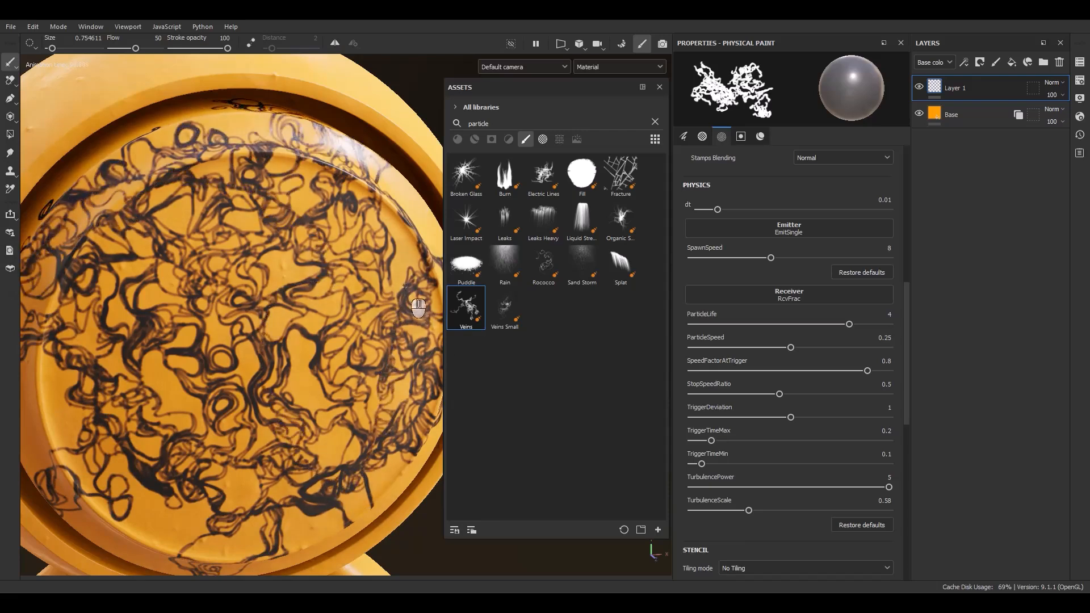
pyautogui.keyDown('alt'); pyautogui.moveTo(209, 281); pyautogui.dragTo(235, 190); pyautogui.keyUp('alt')
pyautogui.keyDown('alt'); pyautogui.moveTo(236, 190); pyautogui.dragTo(227, 103, button='right'); pyautogui.keyUp('alt')
pyautogui.keyDown('alt'); pyautogui.moveTo(364, 388); pyautogui.dragTo(390, 323, button='middle'); pyautogui.keyUp('alt')
pyautogui.hotkey('ctrl', 'z')
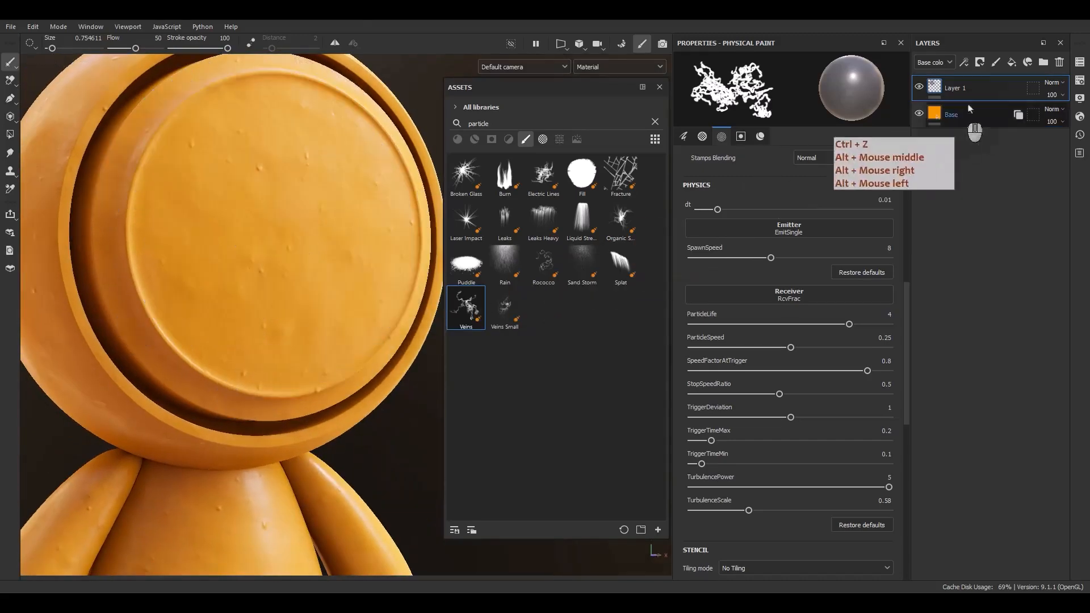
# Step: Replace the paint layer with a new fill layer above Base and give it a black mask
pyautogui.click(1059, 62)
pyautogui.click(1012, 62)
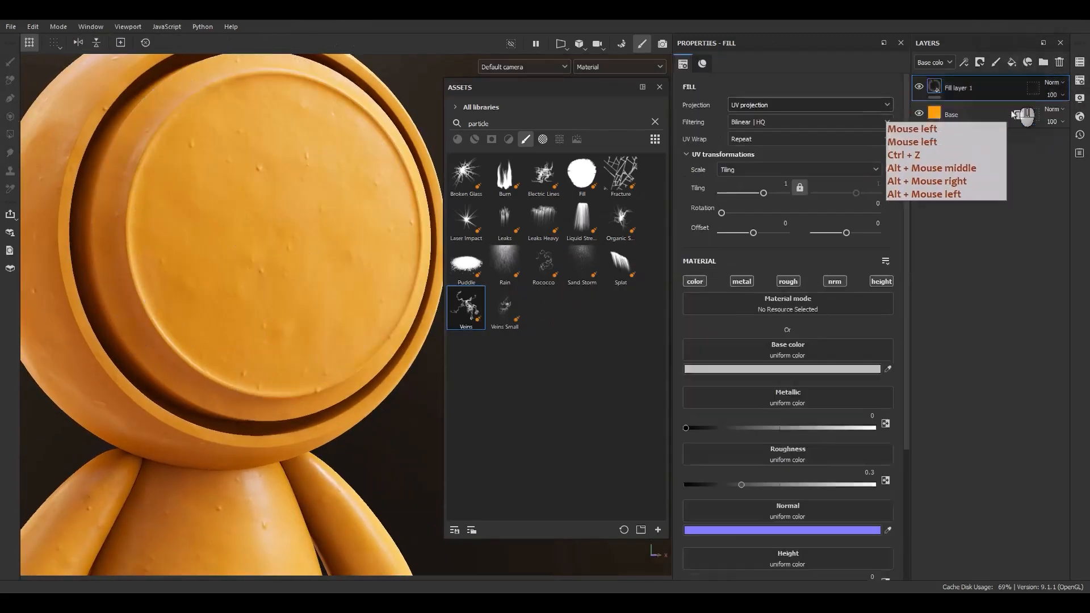
pyautogui.rightClick(966, 89)
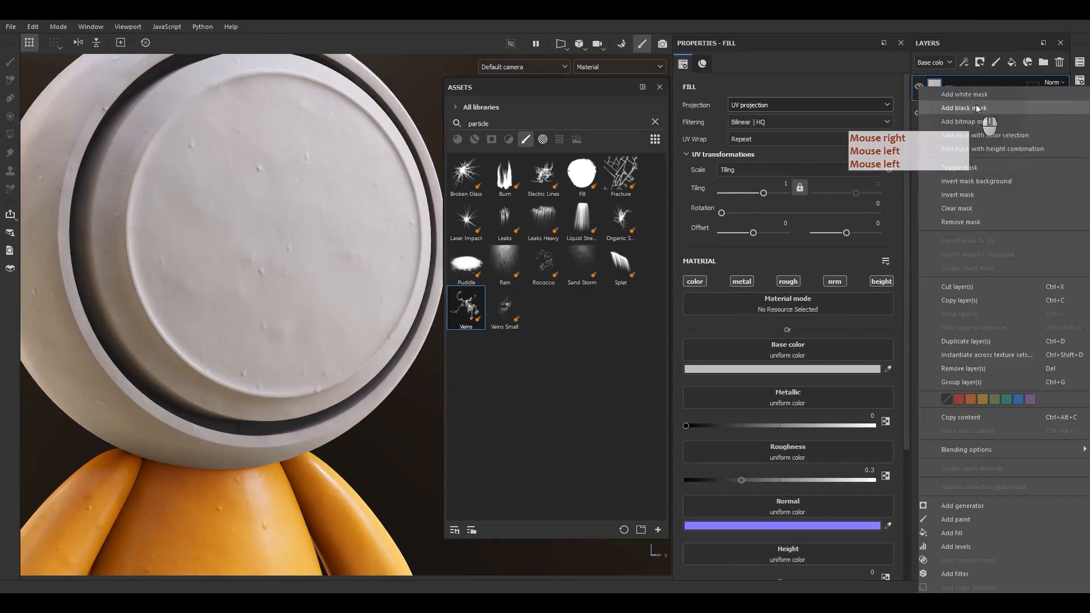
pyautogui.click(977, 107)
# Step: Add a paint effect to the fill layer's black mask
pyautogui.rightClick(952, 83)
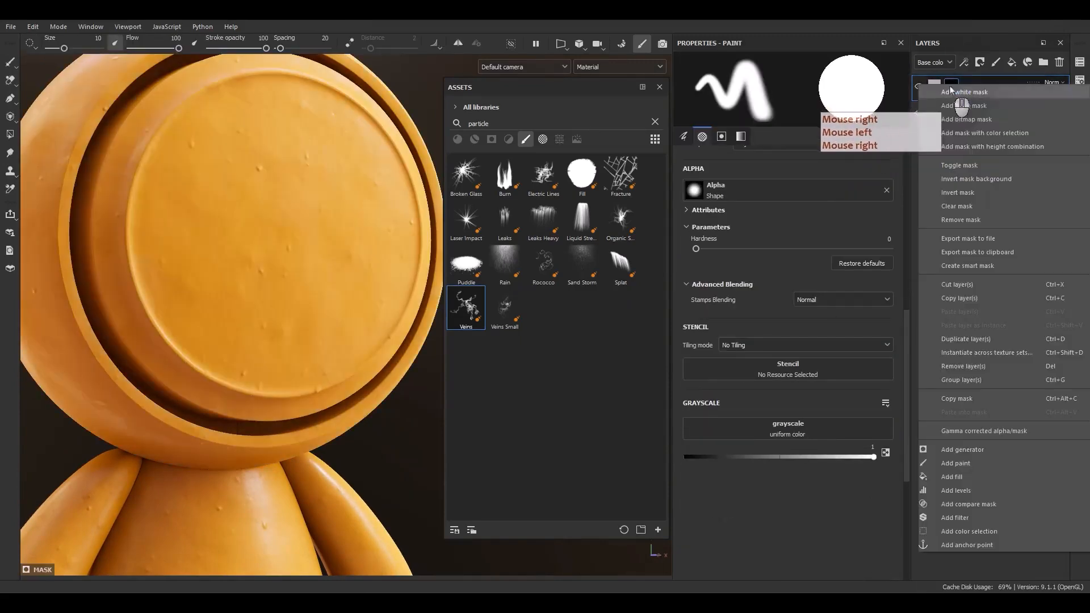
pyautogui.click(955, 463)
pyautogui.click(287, 203)
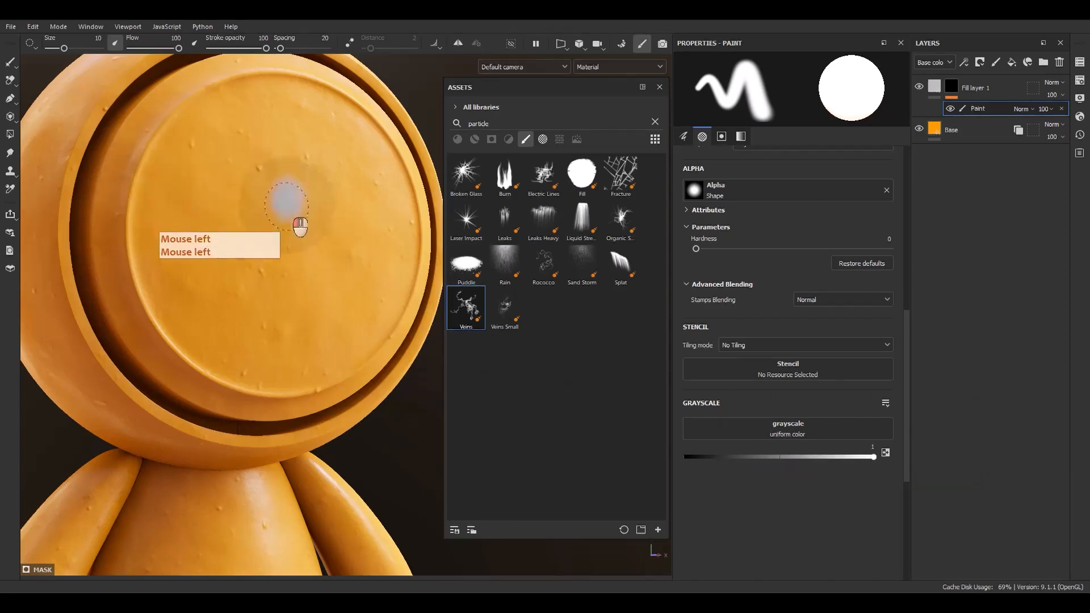
pyautogui.moveTo(287, 205)
pyautogui.mouseDown()
pyautogui.moveTo(289, 286)
pyautogui.moveTo(314, 278)
pyautogui.mouseUp()
pyautogui.hotkey('ctrl', 'z')
# Step: Paint the mask over the front disc with the Veins particle brush and display the mask on its own
pyautogui.click(467, 310)
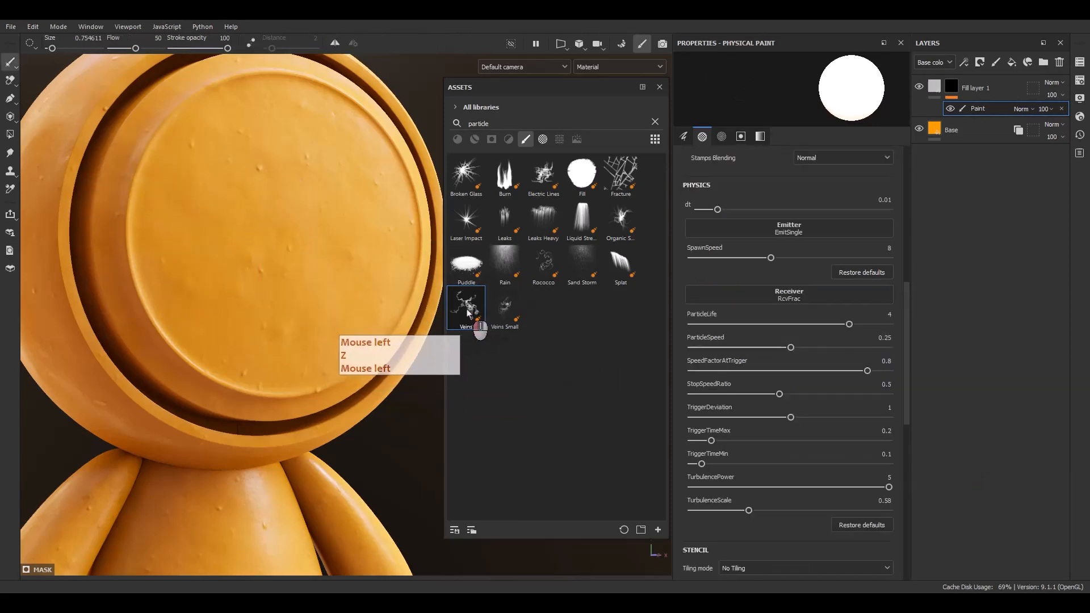
pyautogui.click(466, 313)
pyautogui.moveTo(320, 200)
pyautogui.mouseDown()
pyautogui.moveTo(282, 252)
pyautogui.moveTo(232, 153)
pyautogui.moveTo(319, 110)
pyautogui.moveTo(354, 264)
pyautogui.moveTo(216, 263)
pyautogui.moveTo(295, 164)
pyautogui.moveTo(377, 175)
pyautogui.moveTo(428, 236)
pyautogui.moveTo(346, 370)
pyautogui.moveTo(158, 253)
pyautogui.moveTo(153, 145)
pyautogui.moveTo(179, 231)
pyautogui.moveTo(219, 176)
pyautogui.moveTo(183, 289)
pyautogui.moveTo(297, 360)
pyautogui.moveTo(406, 285)
pyautogui.moveTo(348, 110)
pyautogui.moveTo(288, 247)
pyautogui.moveTo(121, 239)
pyautogui.moveTo(356, 360)
pyautogui.mouseUp()
pyautogui.keyDown('alt'); pyautogui.moveTo(355, 360); pyautogui.dragTo(333, 357, button='right'); pyautogui.keyUp('alt')
pyautogui.keyDown('alt'); pyautogui.moveTo(333, 358); pyautogui.dragTo(352, 397, button='middle'); pyautogui.keyUp('alt')
pyautogui.keyDown('alt'); pyautogui.moveTo(352, 397); pyautogui.dragTo(329, 364, button='right'); pyautogui.keyUp('alt')
pyautogui.keyDown('alt'); pyautogui.moveTo(329, 364); pyautogui.dragTo(317, 317, button='middle'); pyautogui.keyUp('alt')
pyautogui.keyDown('alt'); pyautogui.click(952, 87); pyautogui.keyUp('alt')
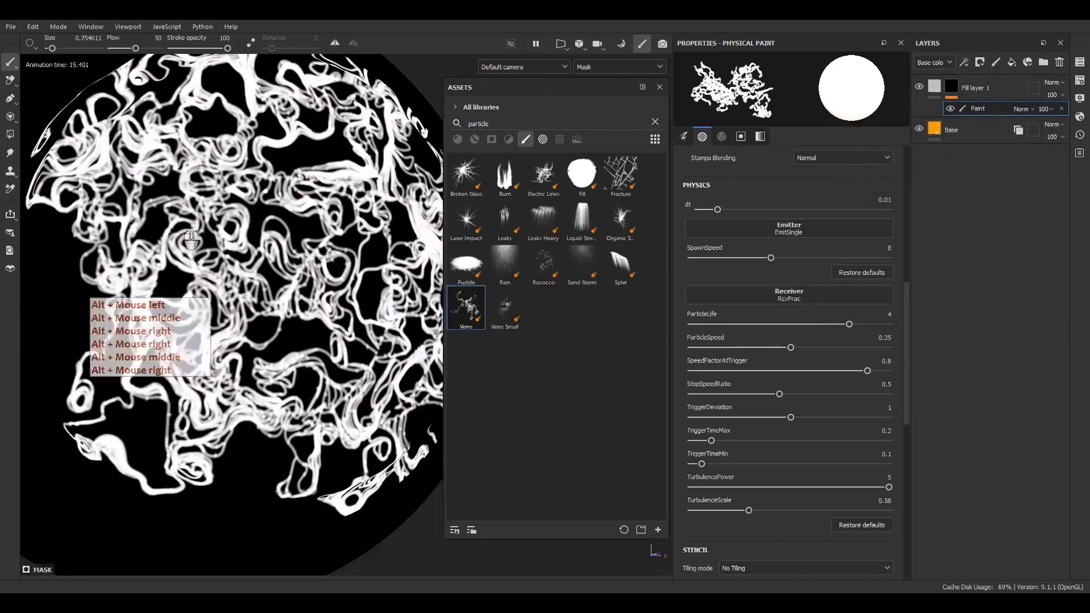
# Step: Set the fill layer's Height to 0.0828 to raise the masked veins
pyautogui.click(934, 88)
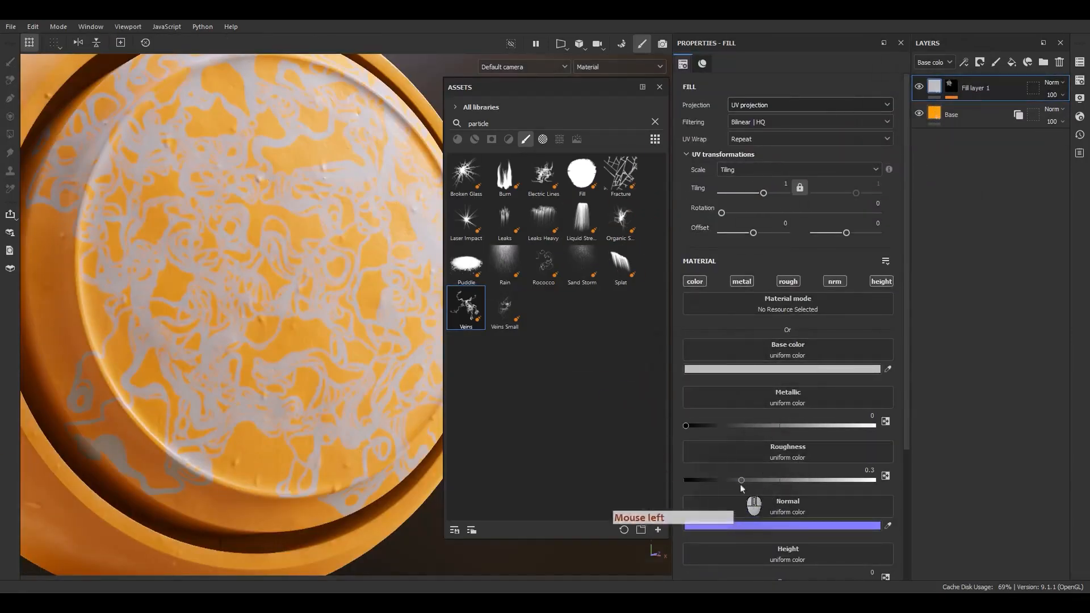
pyautogui.scroll(-3, 741, 488)
pyautogui.moveTo(778, 480)
pyautogui.mouseDown()
pyautogui.moveTo(786, 487)
pyautogui.moveTo(764, 488)
pyautogui.moveTo(802, 488)
pyautogui.moveTo(788, 487)
pyautogui.mouseUp()
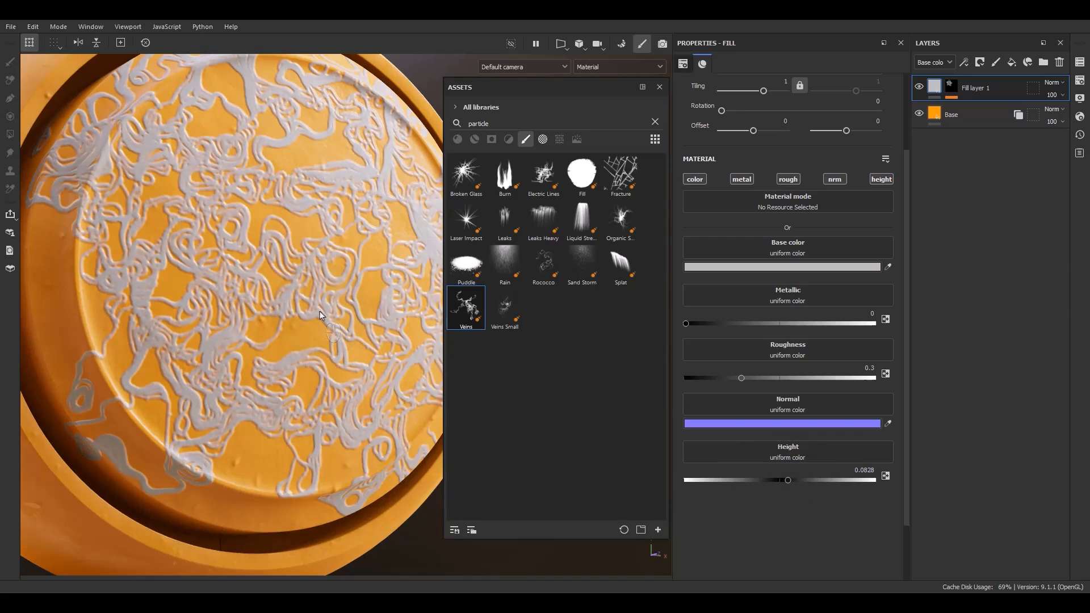
# Step: Replace the masked fill layer with an empty paint layer and paint a Veins stroke near the centre of the front disc
pyautogui.click(1058, 64)
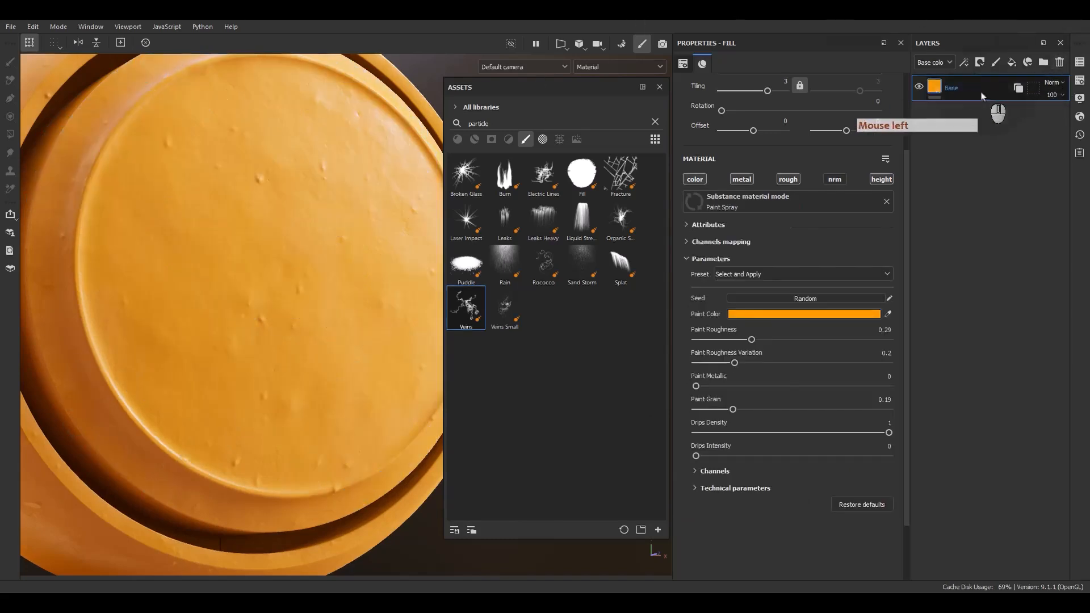
pyautogui.click(997, 62)
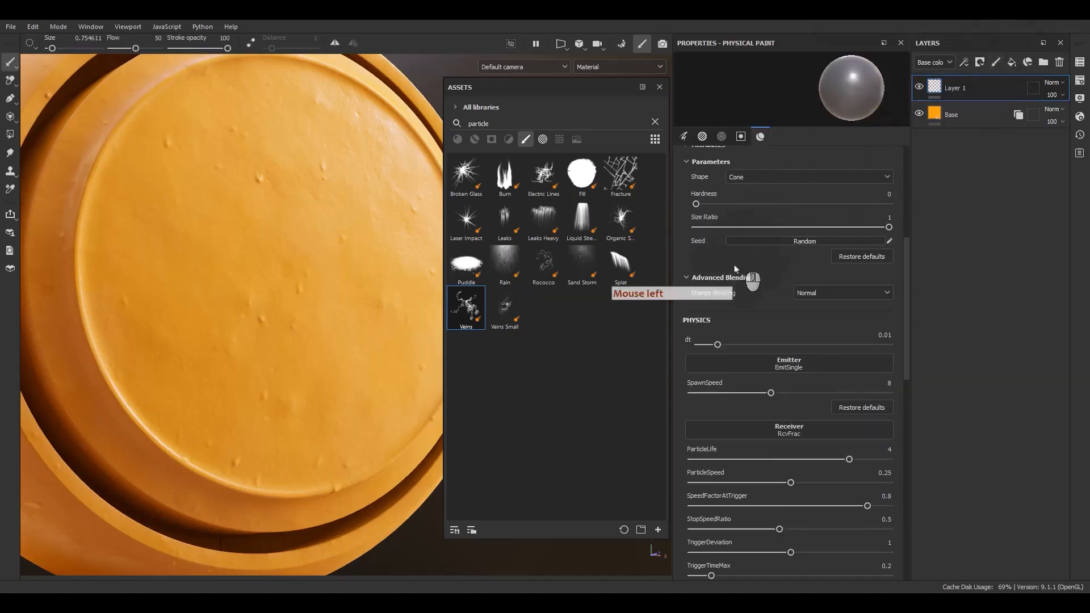
pyautogui.click(455, 306)
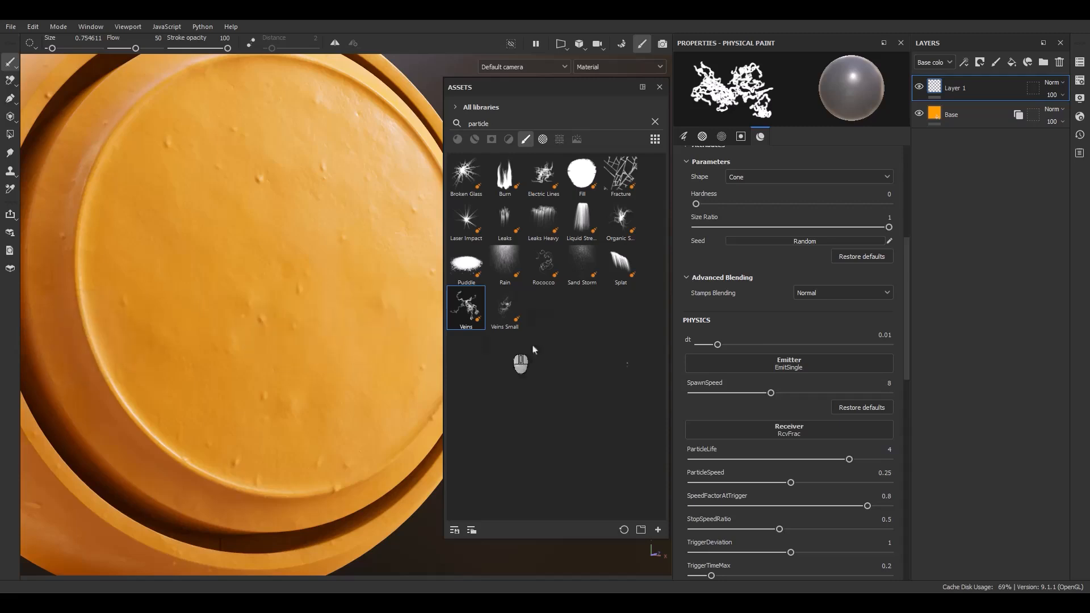
pyautogui.scroll(-2, 740, 474)
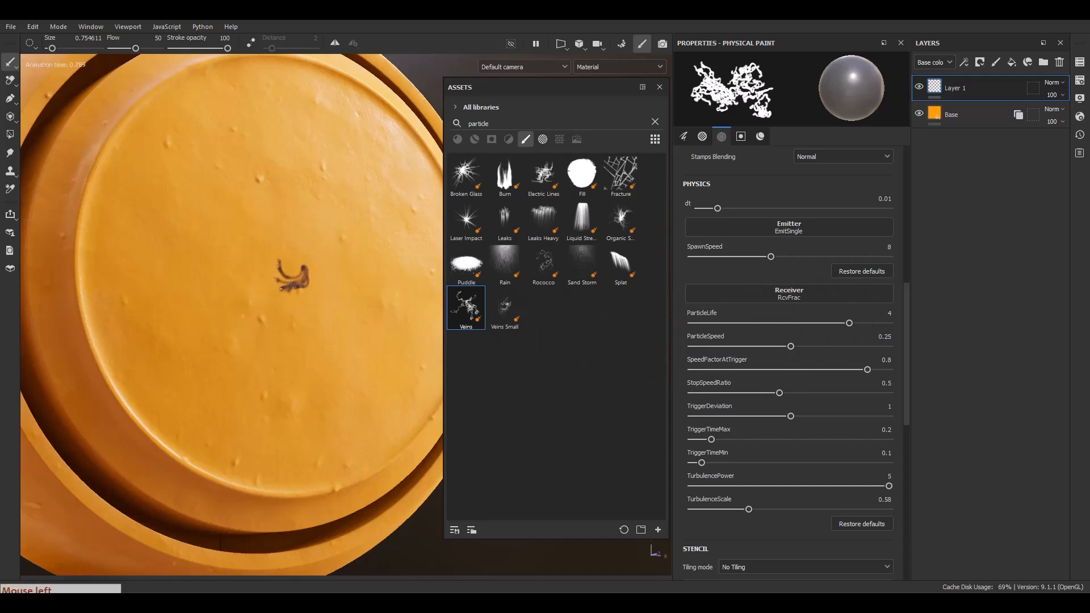
pyautogui.moveTo(285, 269)
pyautogui.mouseDown()
pyautogui.moveTo(233, 181)
pyautogui.moveTo(251, 155)
pyautogui.moveTo(248, 189)
pyautogui.mouseUp()
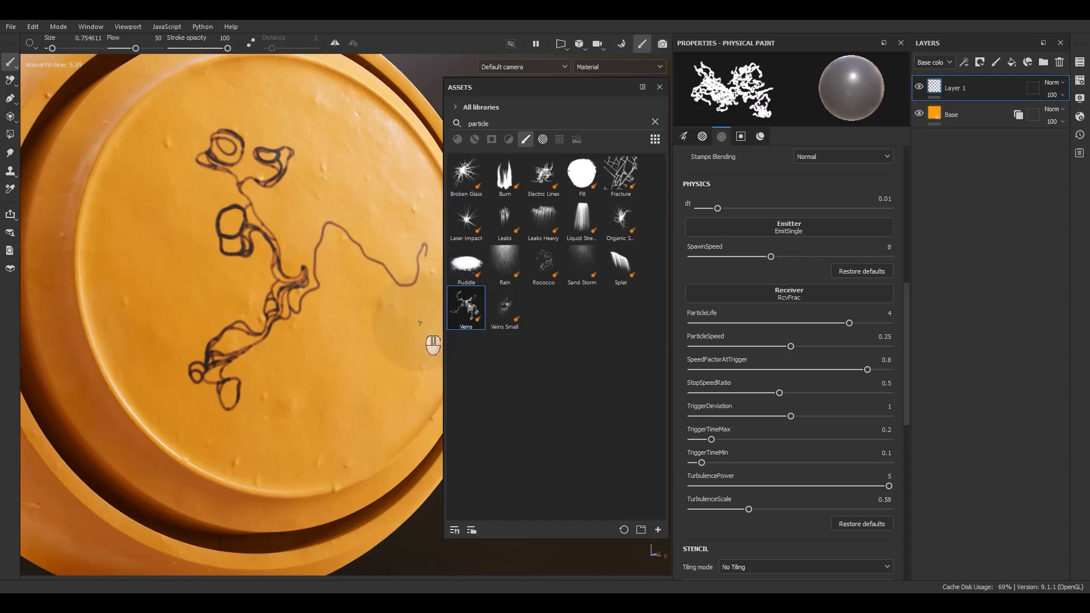
# Step: Set the Veins brush's ParticleLife to 0.81 and paint test strokes on the lower part of the front disc
pyautogui.click(724, 323)
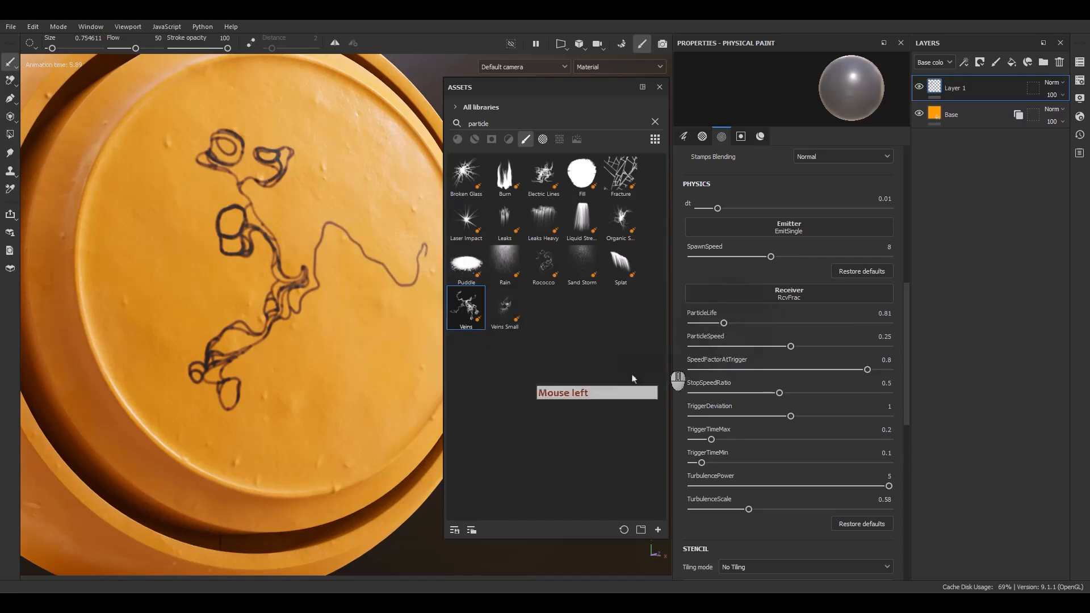
pyautogui.click(291, 505)
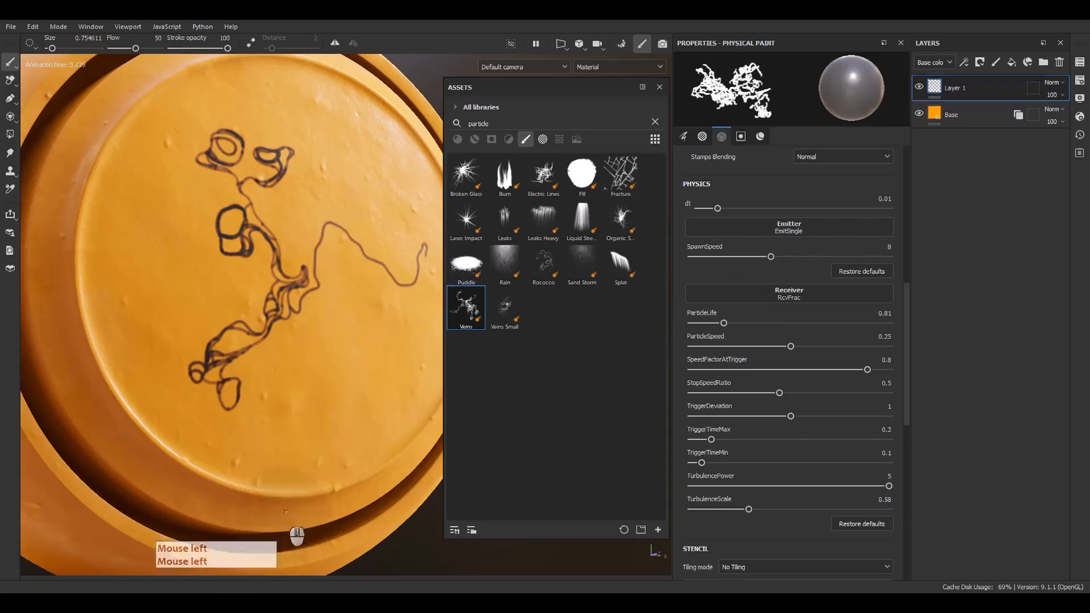
pyautogui.click(339, 388)
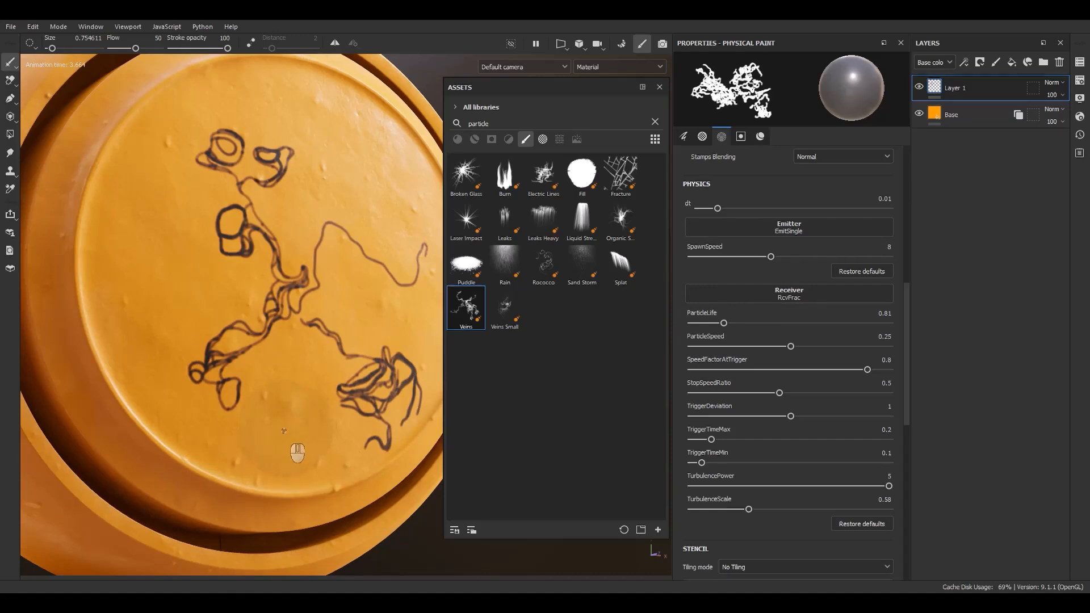
# Step: Set the Veins brush's ParticleLife to 5 and paint longer veins across the front disc
pyautogui.click(866, 323)
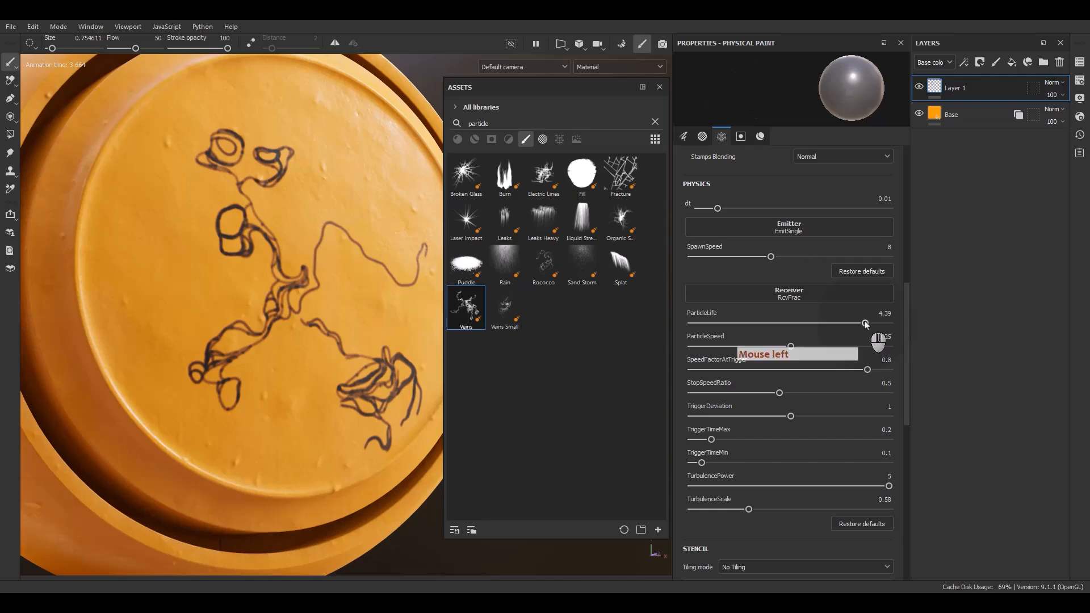
pyautogui.click(888, 323)
pyautogui.click(888, 323)
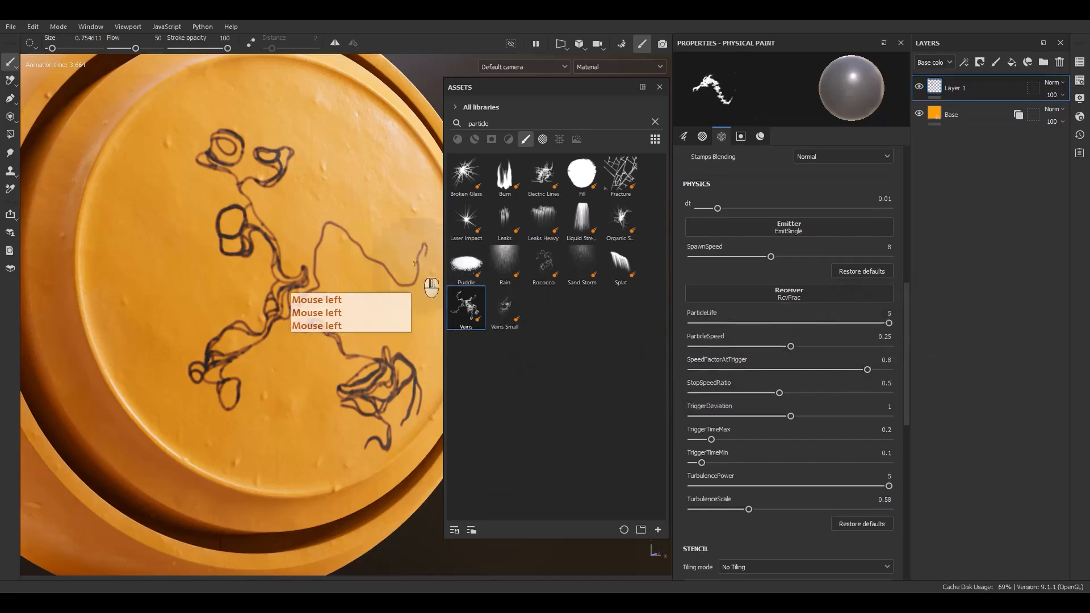
pyautogui.click(370, 204)
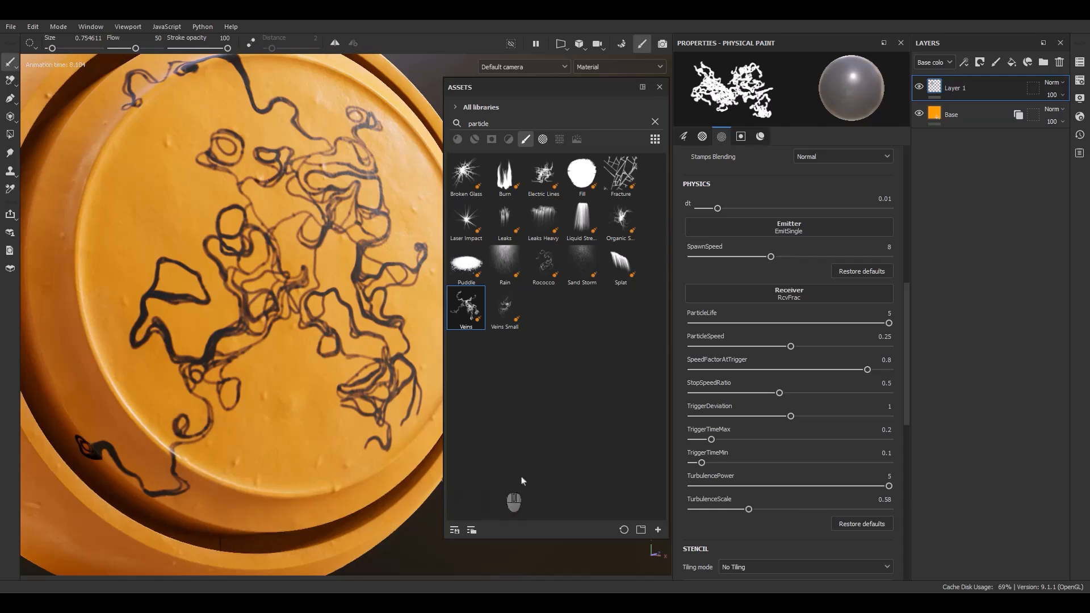
# Step: Set the Veins brush's ParticleSpeed to 0.03 and paint a test stroke on the upper part of the front disc
pyautogui.moveTo(696, 346); pyautogui.dragTo(703, 341)
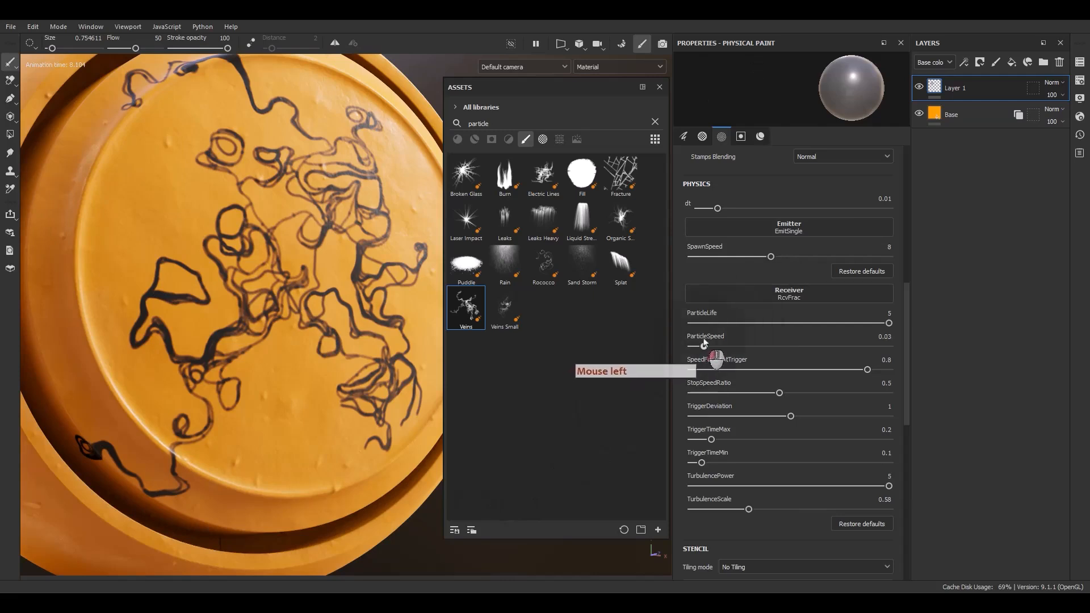
pyautogui.moveTo(184, 159)
pyautogui.mouseDown()
pyautogui.moveTo(145, 252)
pyautogui.moveTo(135, 183)
pyautogui.moveTo(75, 201)
pyautogui.mouseUp()
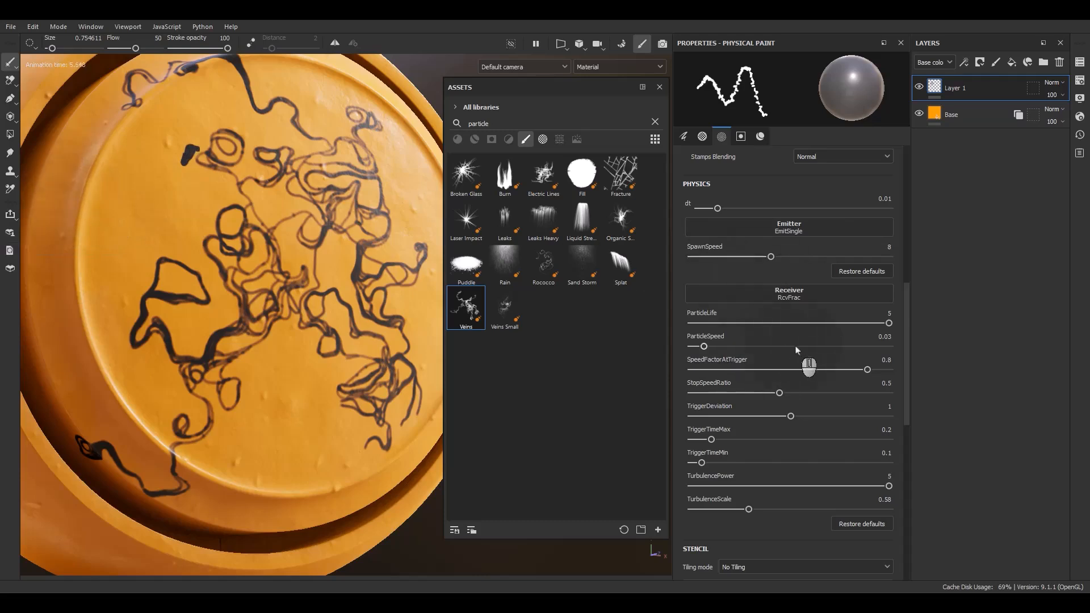
# Step: Set the Veins brush's ParticleSpeed to 0.5, paint veins spreading beyond the front disc and inspect them
pyautogui.moveTo(823, 347); pyautogui.dragTo(902, 347)
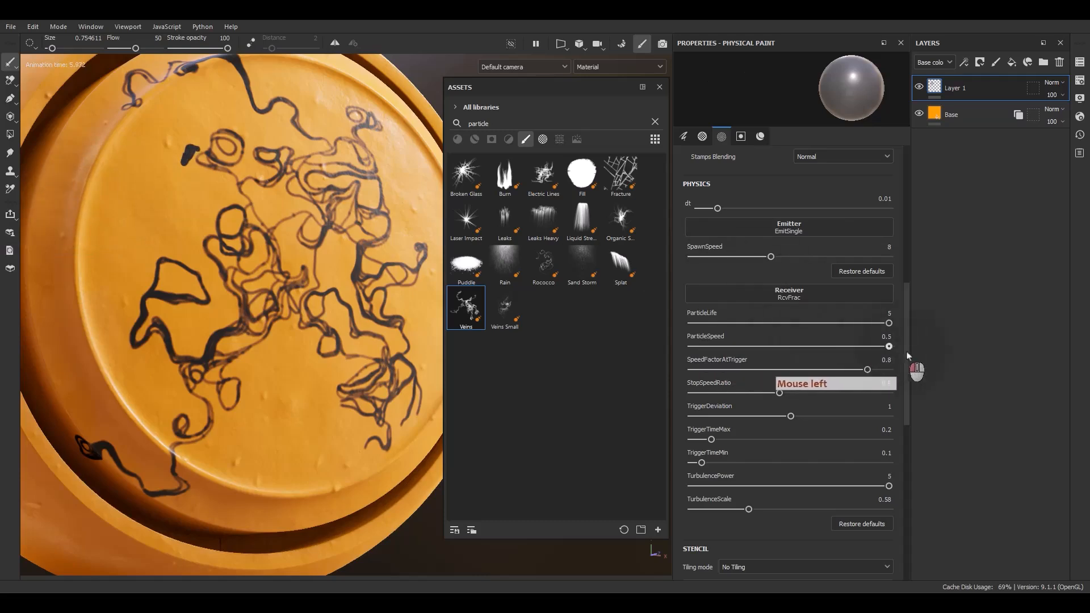
pyautogui.click(159, 189)
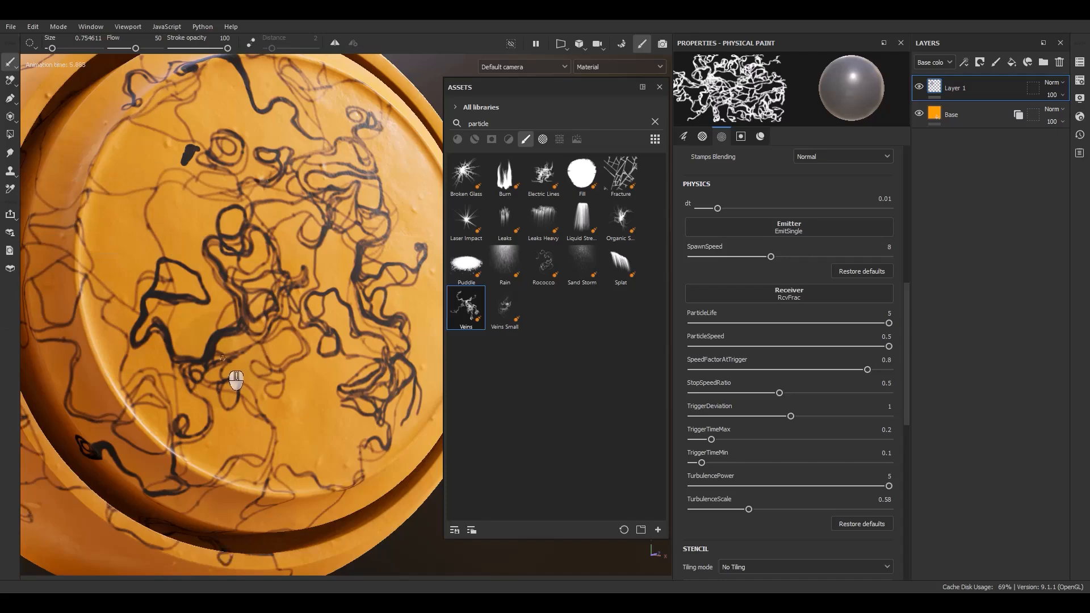
pyautogui.keyDown('alt'); pyautogui.moveTo(223, 358); pyautogui.dragTo(234, 328); pyautogui.keyUp('alt')
pyautogui.keyDown('alt'); pyautogui.moveTo(234, 328); pyautogui.dragTo(168, 345, button='middle'); pyautogui.keyUp('alt')
pyautogui.keyDown('alt'); pyautogui.moveTo(168, 346); pyautogui.dragTo(311, 326); pyautogui.keyUp('alt')
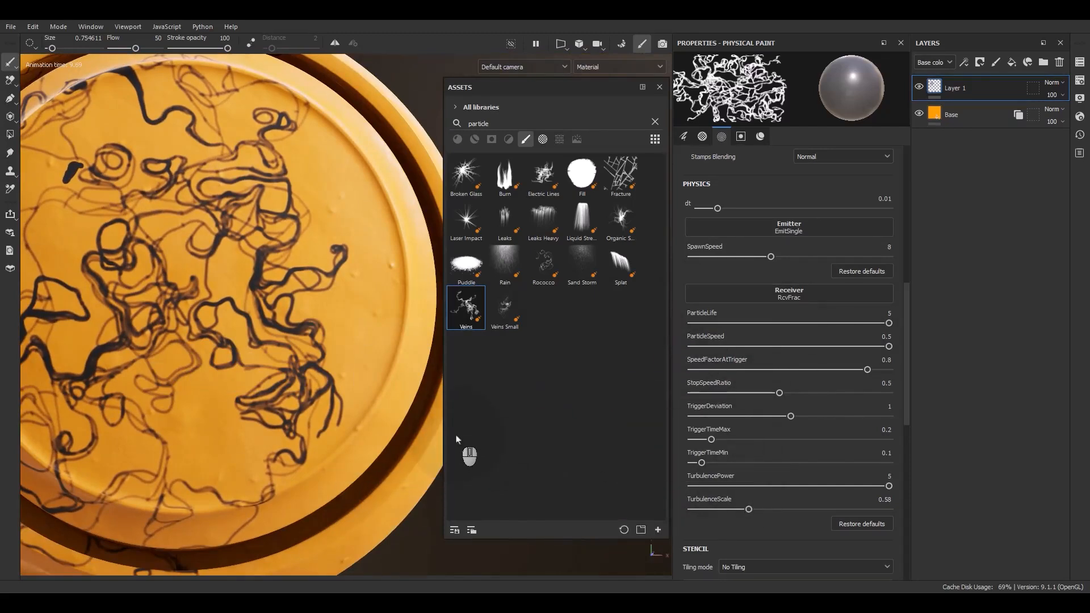
# Step: Choose the Leaks particle brush and erase the veins from the front of the head with an eraser at size 90.82 and flow 100
pyautogui.click(505, 235)
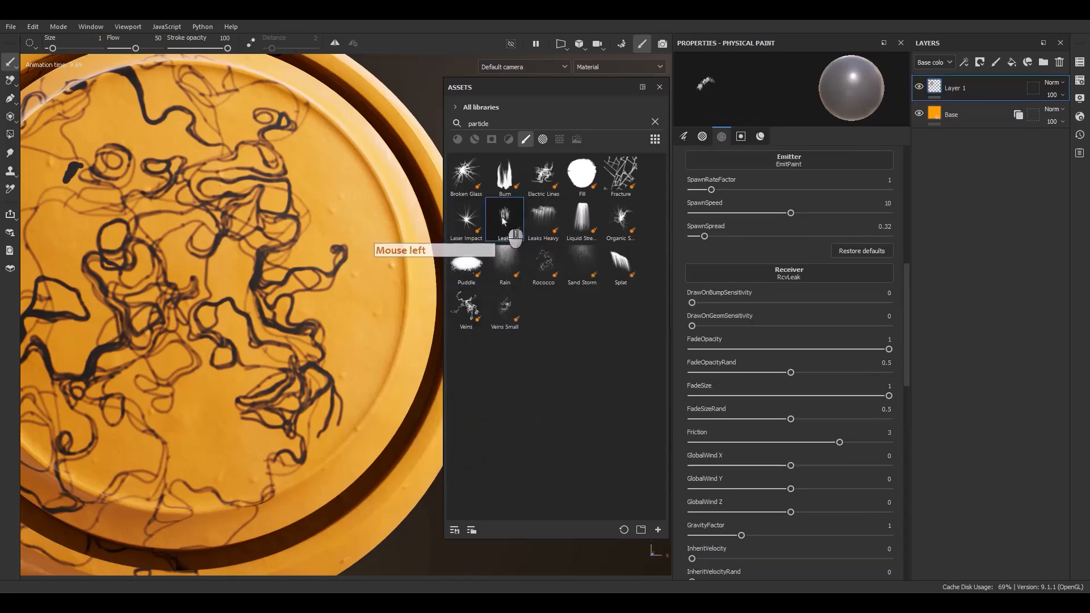
pyautogui.scroll(-3, 114, 306)
pyautogui.keyDown('alt'); pyautogui.moveTo(112, 305); pyautogui.dragTo(205, 266, button='middle'); pyautogui.keyUp('alt')
pyautogui.press('2')
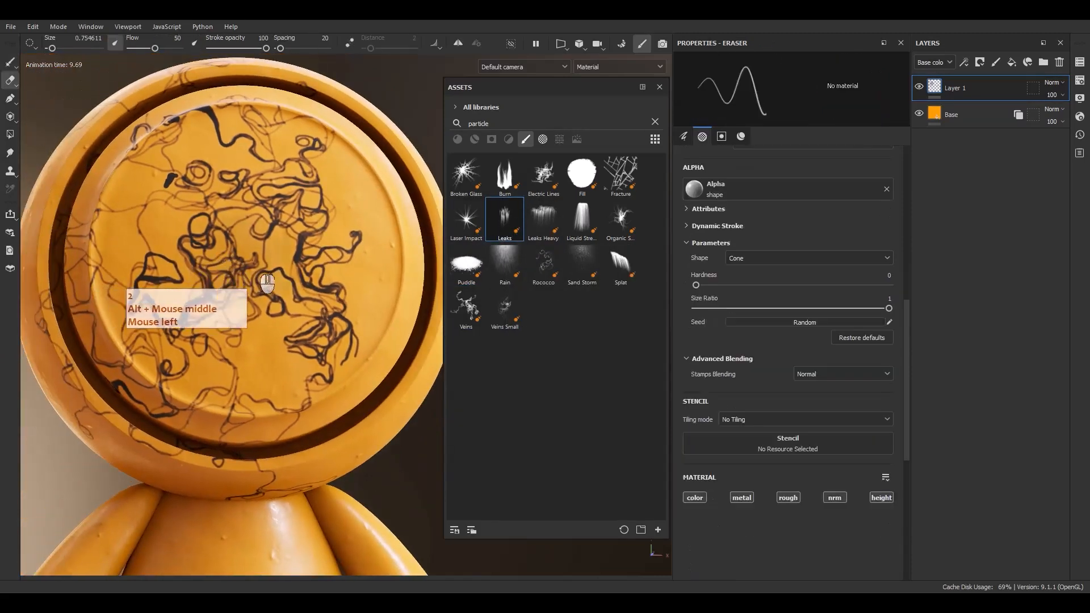
pyautogui.moveTo(228, 260)
pyautogui.keyDown('ctrl'); pyautogui.mouseDown(button='right')
pyautogui.moveTo(246, 251)
pyautogui.moveTo(238, 283)
pyautogui.mouseUp(button='right'); pyautogui.keyUp('ctrl')
pyautogui.moveTo(238, 282)
pyautogui.mouseDown()
pyautogui.moveTo(292, 287)
pyautogui.moveTo(370, 382)
pyautogui.moveTo(206, 377)
pyautogui.moveTo(57, 431)
pyautogui.moveTo(297, 396)
pyautogui.mouseUp()
pyautogui.moveTo(297, 396)
pyautogui.keyDown('ctrl'); pyautogui.mouseDown(button='right')
pyautogui.moveTo(376, 355)
pyautogui.moveTo(443, 366)
pyautogui.mouseUp(button='right'); pyautogui.keyUp('ctrl')
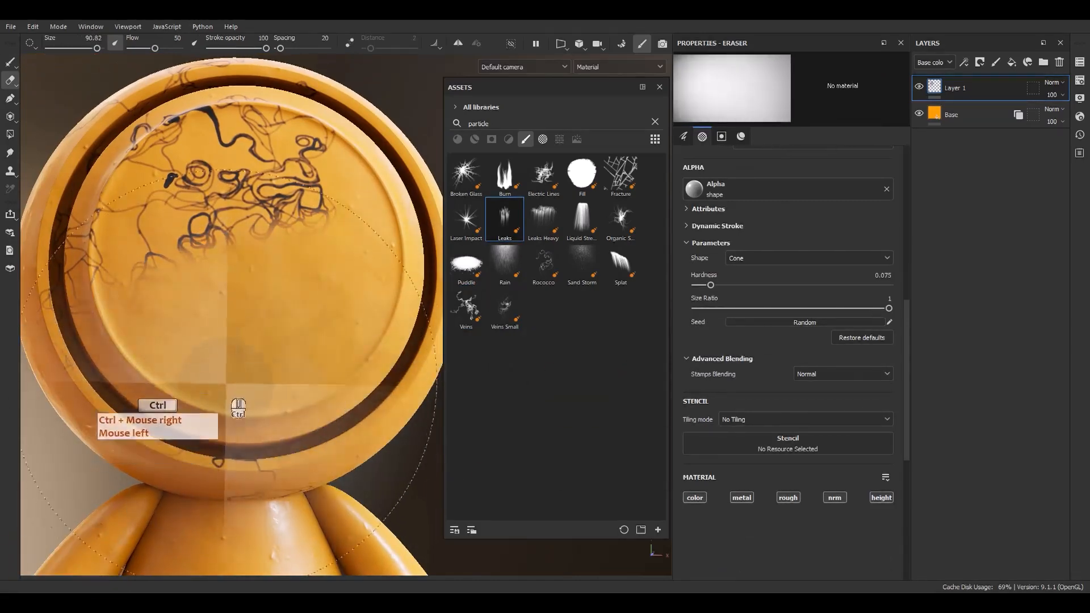
pyautogui.moveTo(156, 49); pyautogui.dragTo(190, 48)
pyautogui.moveTo(273, 306)
pyautogui.mouseDown()
pyautogui.moveTo(300, 400)
pyautogui.moveTo(466, 38)
pyautogui.mouseUp()
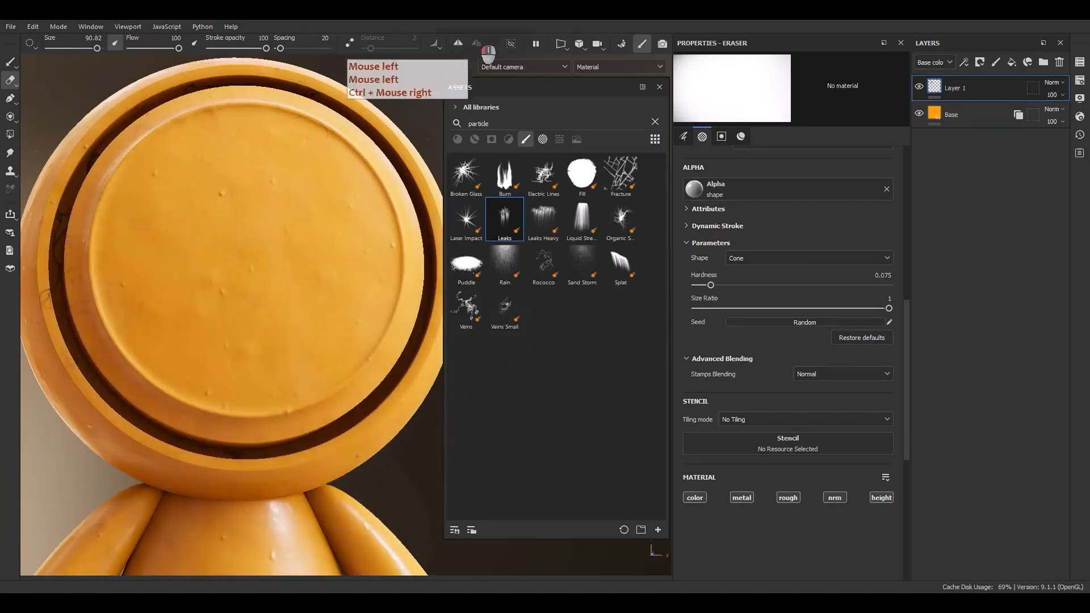
# Step: Erase the remaining veins from the side of the head
pyautogui.keyDown('alt'); pyautogui.moveTo(149, 346); pyautogui.dragTo(178, 388, button='middle'); pyautogui.keyUp('alt')
pyautogui.keyDown('alt'); pyautogui.moveTo(177, 388); pyautogui.dragTo(272, 442); pyautogui.keyUp('alt')
pyautogui.keyDown('alt'); pyautogui.moveTo(271, 442); pyautogui.dragTo(255, 230, button='right'); pyautogui.keyUp('alt')
pyautogui.click(91, 401)
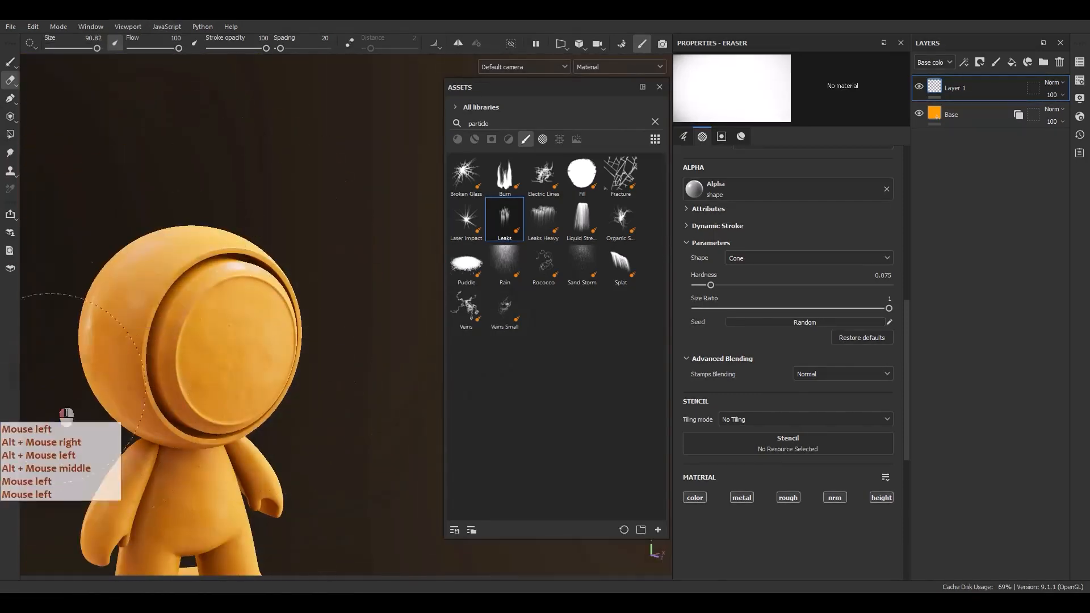
# Step: Switch from erasing back to painting and choose the Leaks particle brush with the front disc in close view
pyautogui.keyDown('alt'); pyautogui.moveTo(90, 400); pyautogui.dragTo(305, 504, button='right'); pyautogui.keyUp('alt')
pyautogui.press('1')
pyautogui.keyDown('alt'); pyautogui.moveTo(296, 445); pyautogui.dragTo(284, 359, button='middle'); pyautogui.keyUp('alt')
pyautogui.keyDown('alt'); pyautogui.moveTo(284, 360); pyautogui.dragTo(280, 287); pyautogui.keyUp('alt')
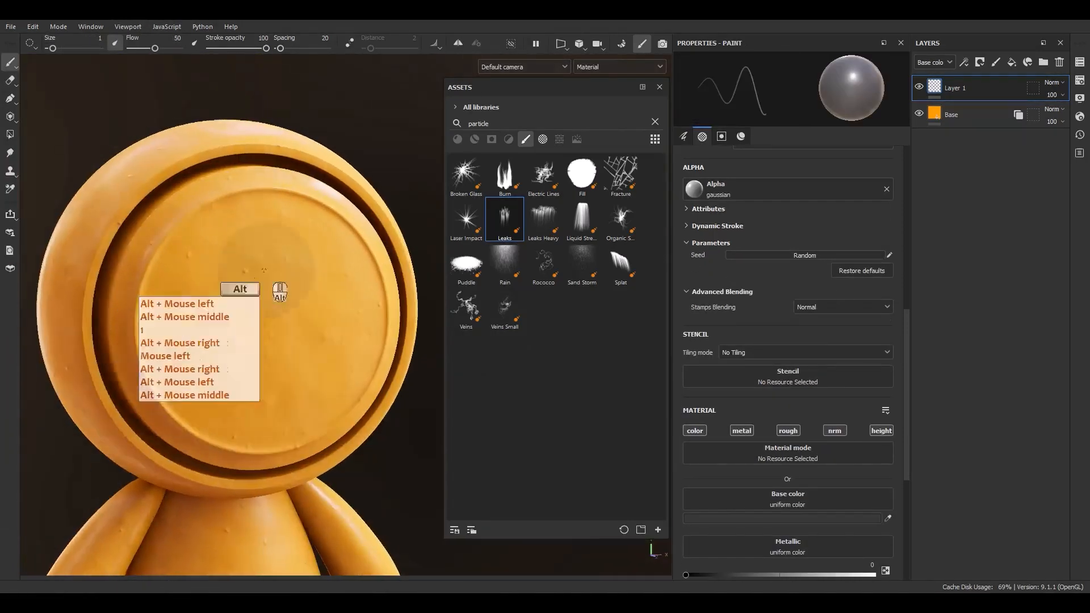
pyautogui.keyDown('alt'); pyautogui.moveTo(280, 287); pyautogui.dragTo(372, 438, button='right'); pyautogui.keyUp('alt')
pyautogui.keyDown('alt'); pyautogui.moveTo(372, 439); pyautogui.dragTo(342, 411, button='middle'); pyautogui.keyUp('alt')
pyautogui.keyDown('alt'); pyautogui.moveTo(343, 411); pyautogui.dragTo(352, 395); pyautogui.keyUp('alt')
pyautogui.click(492, 226)
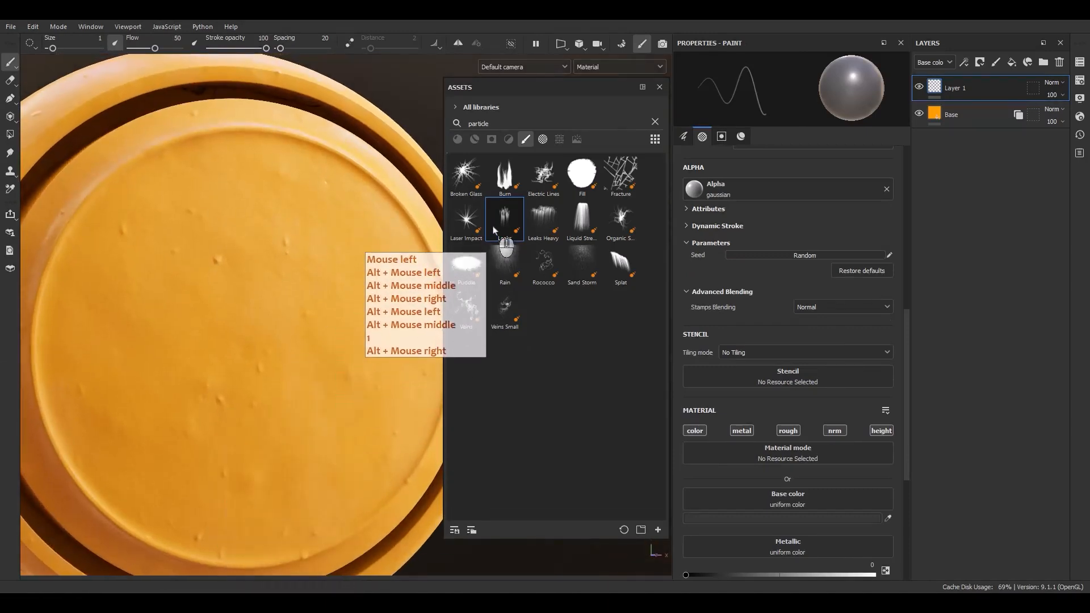
pyautogui.click(495, 218)
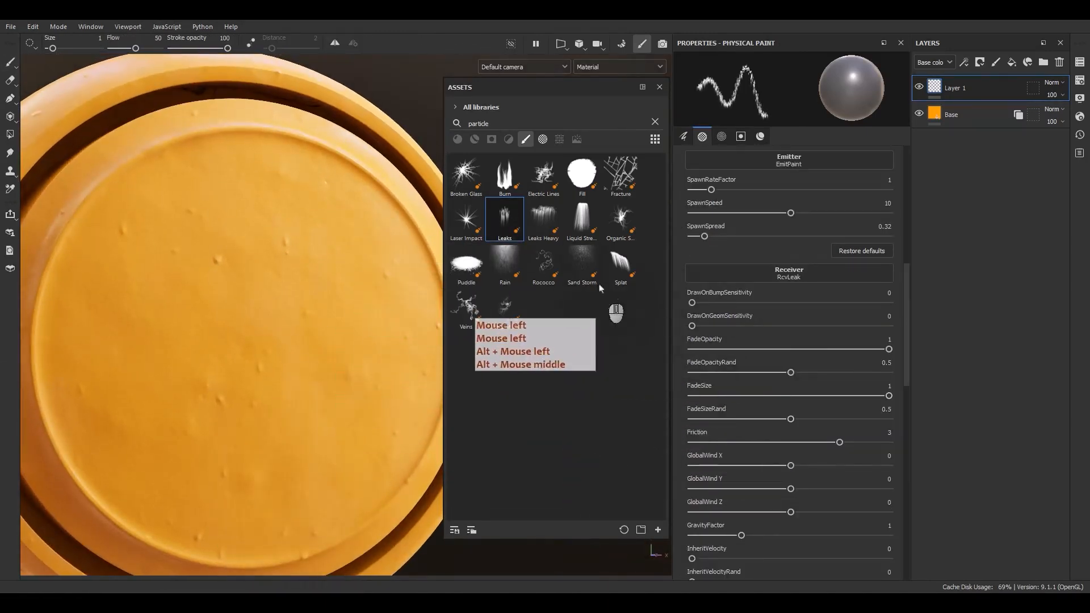
# Step: Set the Leaks brush's ParticleLife to 0.04 and paint short speckles across the upper part of the front disc
pyautogui.scroll(-2, 724, 500)
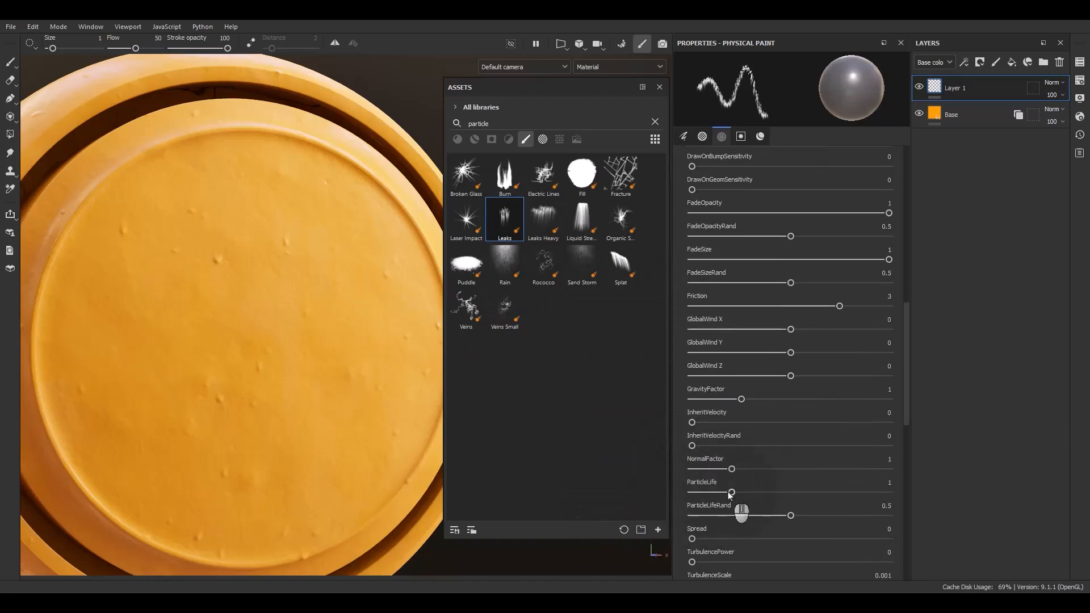
pyautogui.moveTo(731, 492); pyautogui.dragTo(696, 502)
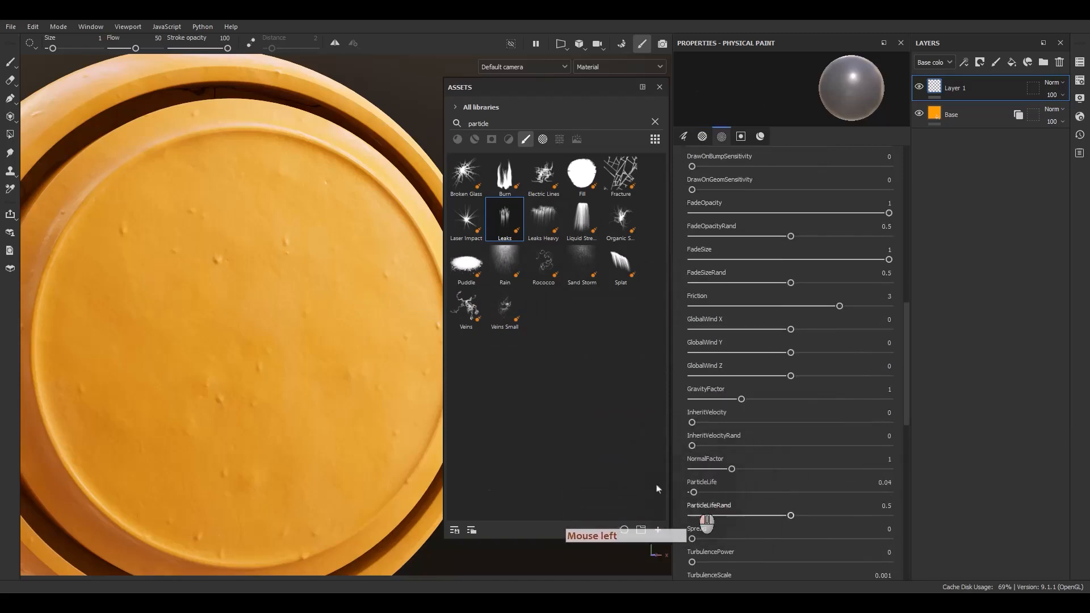
pyautogui.click(255, 152)
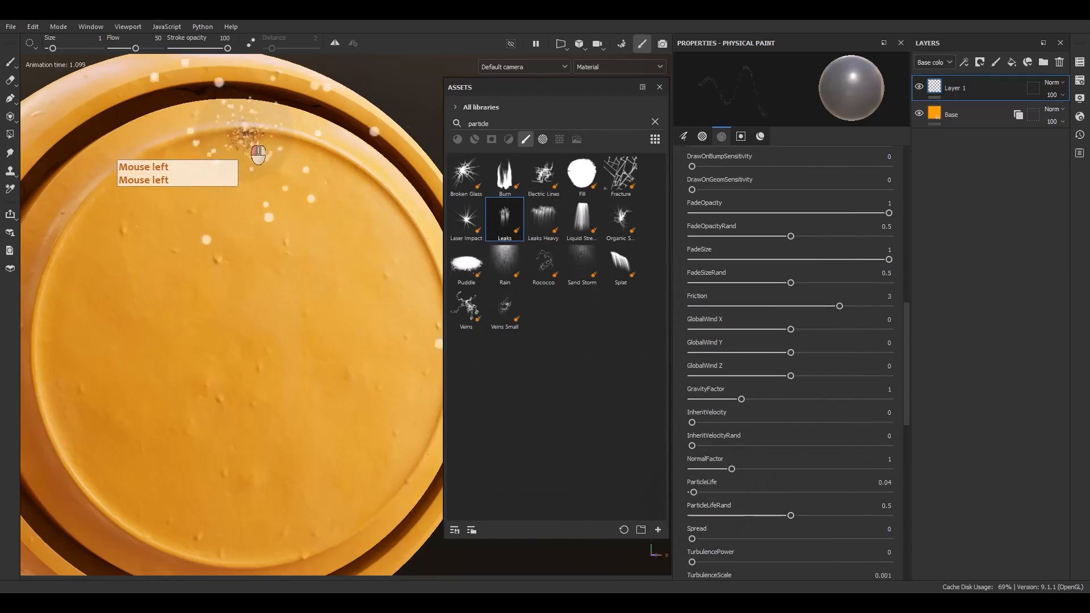
pyautogui.moveTo(246, 132)
pyautogui.mouseDown()
pyautogui.moveTo(284, 145)
pyautogui.moveTo(200, 162)
pyautogui.moveTo(318, 213)
pyautogui.moveTo(194, 224)
pyautogui.mouseUp()
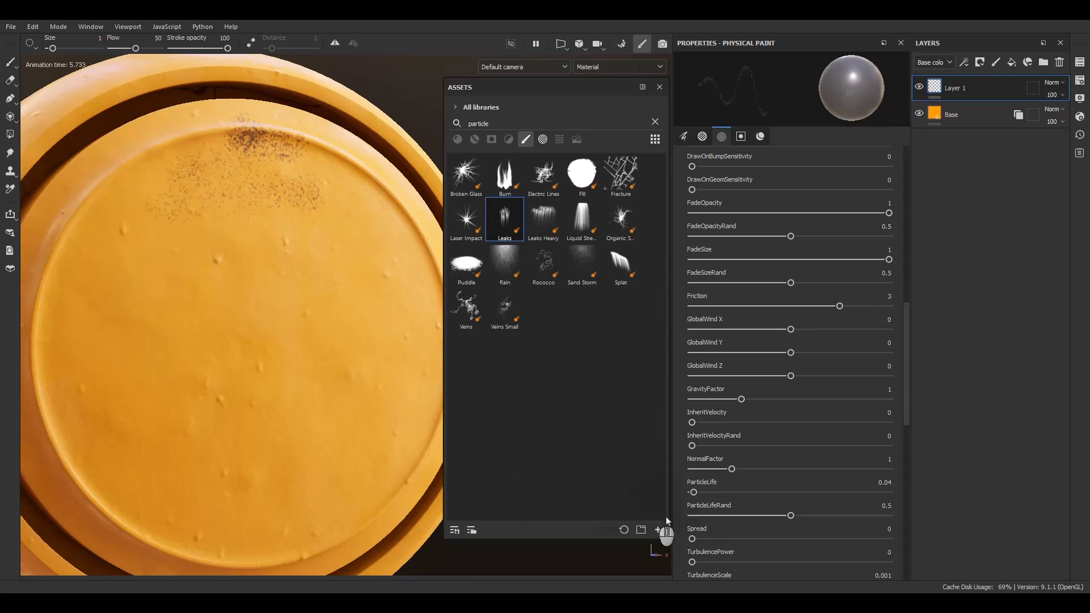
# Step: Set the Leaks brush's ParticleLife to 5 and paint long vertical drips over the upper part of the front disc
pyautogui.moveTo(712, 498); pyautogui.dragTo(918, 492)
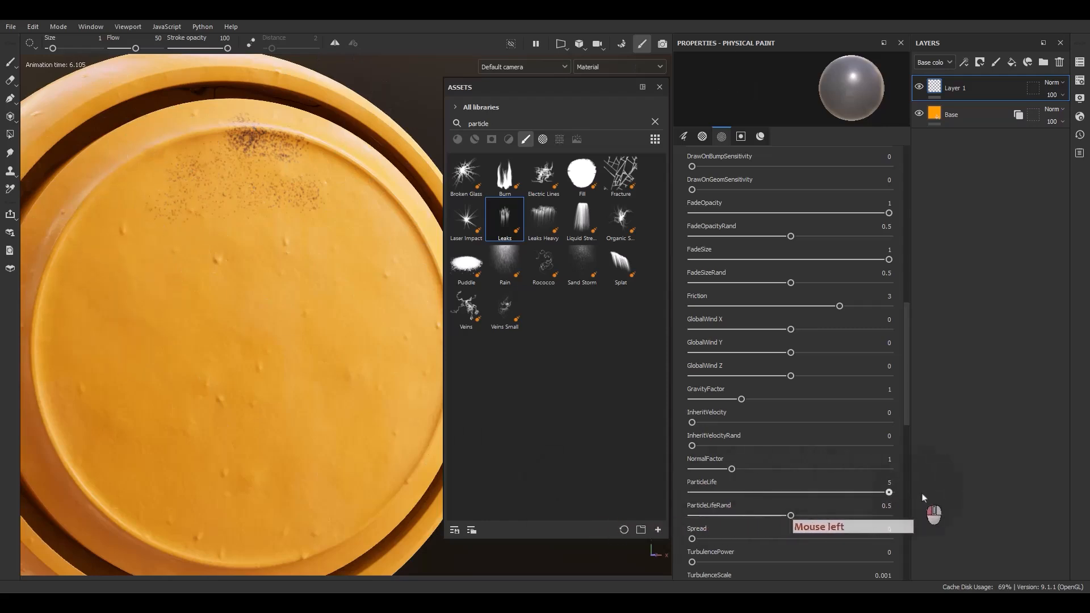
pyautogui.click(114, 267)
pyautogui.moveTo(122, 284)
pyautogui.mouseDown()
pyautogui.moveTo(202, 210)
pyautogui.moveTo(254, 203)
pyautogui.mouseUp()
pyautogui.moveTo(243, 165)
pyautogui.mouseDown()
pyautogui.moveTo(250, 155)
pyautogui.moveTo(341, 152)
pyautogui.moveTo(396, 171)
pyautogui.moveTo(171, 180)
pyautogui.mouseUp()
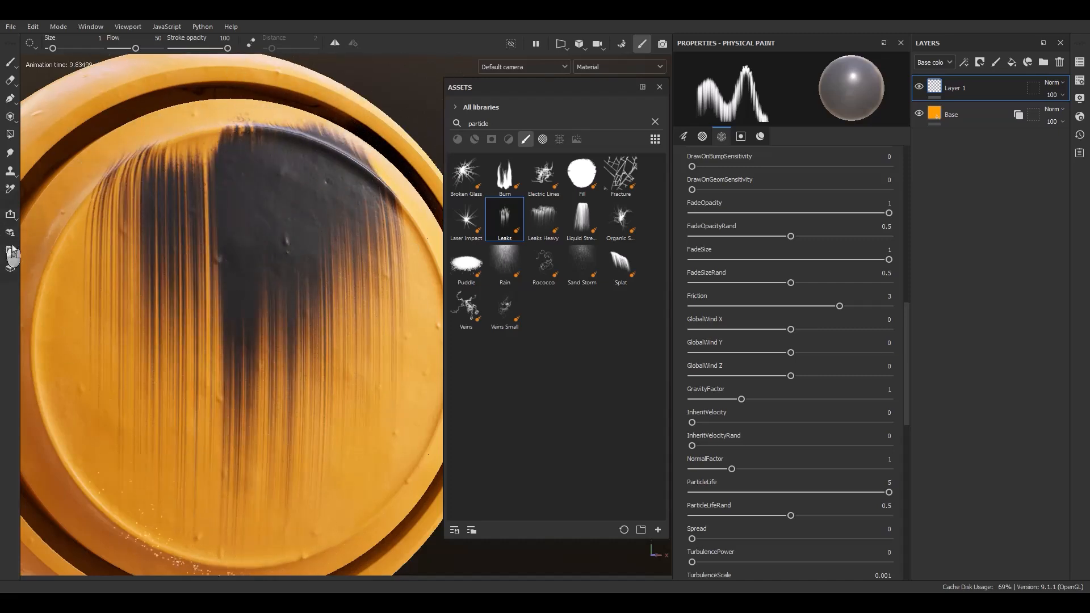
# Step: Examine the painted leaks on the disc and the physics parameters of the Leaks brush's receiver
pyautogui.scroll(-4, 187, 321)
pyautogui.keyDown('alt'); pyautogui.moveTo(187, 322); pyautogui.dragTo(246, 326); pyautogui.keyUp('alt')
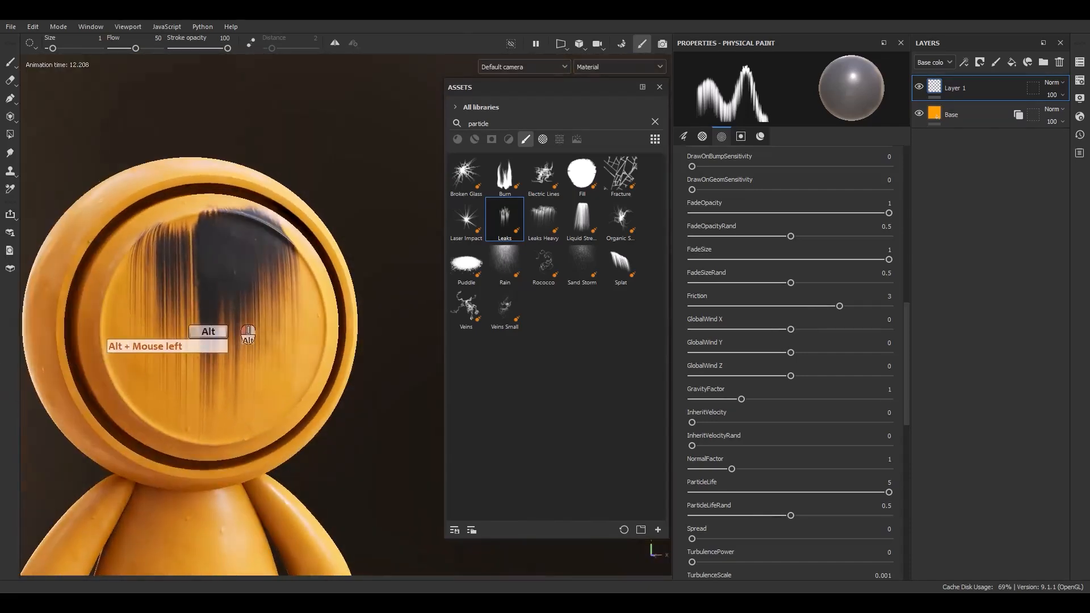
pyautogui.keyDown('alt'); pyautogui.moveTo(248, 335); pyautogui.dragTo(498, 437, button='right'); pyautogui.keyUp('alt')
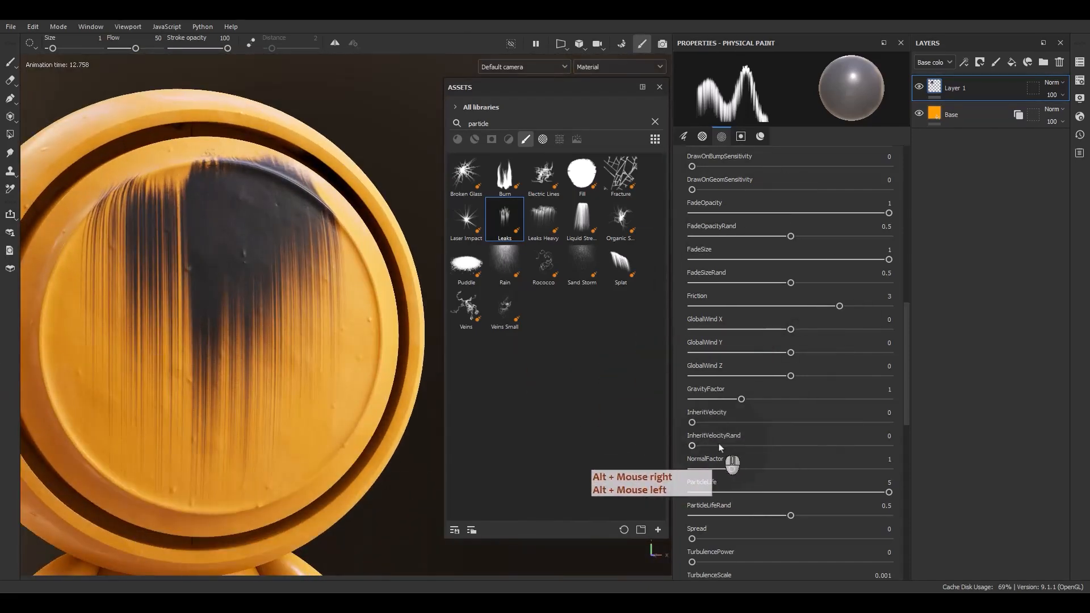
pyautogui.scroll(3, 749, 448)
pyautogui.scroll(-1, 738, 452)
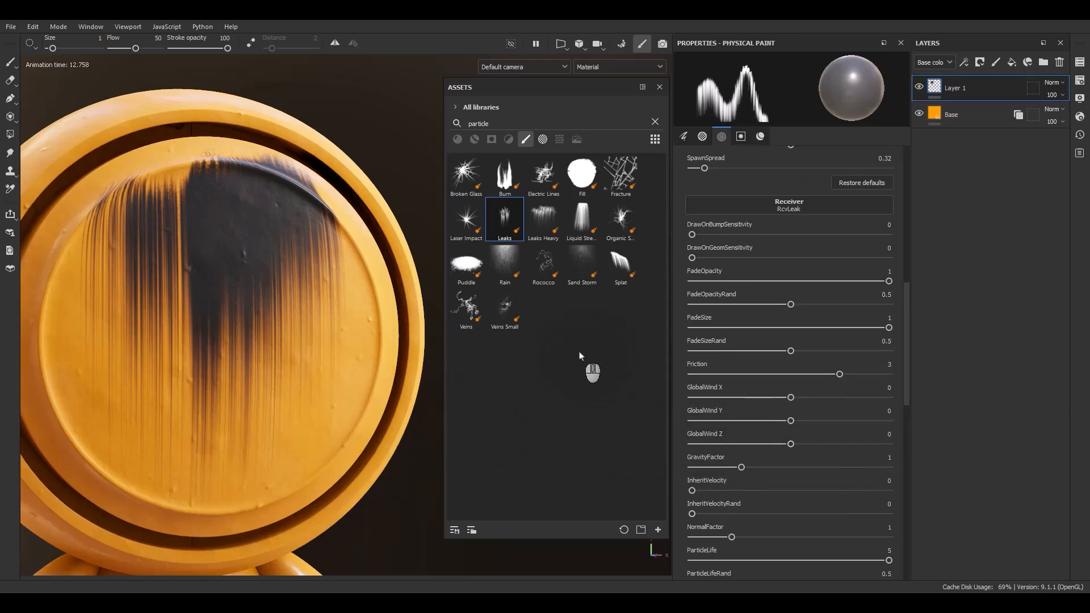
pyautogui.moveTo(583, 258)
pyautogui.scroll(-1, 706, 520)
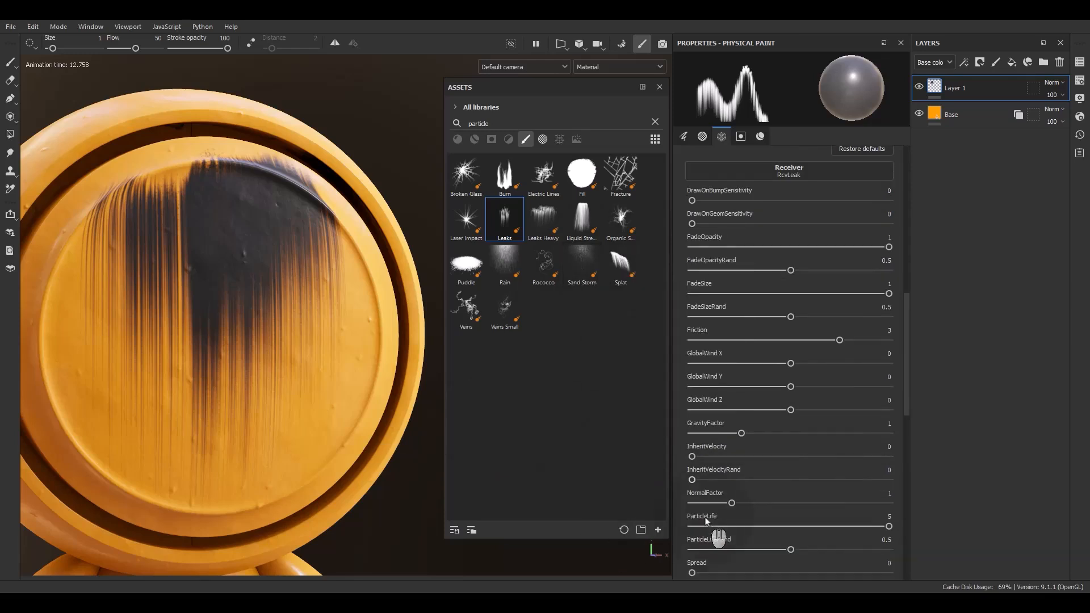
pyautogui.scroll(-2, 706, 521)
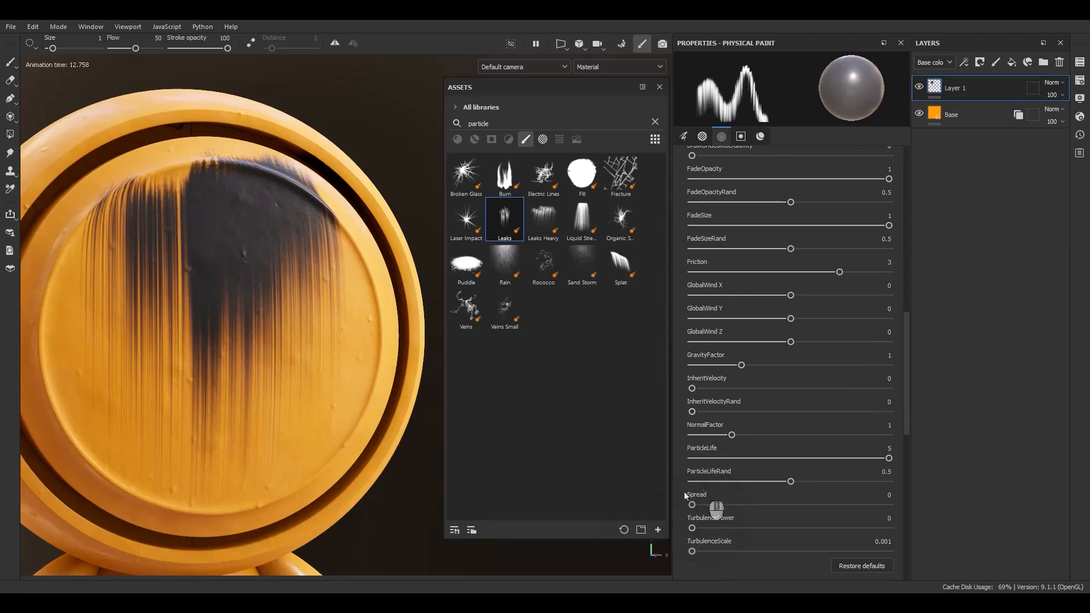
# Step: Switch to the physical eraser and try erasing the leaks on the disc with the Burn particle brush
pyautogui.click(10, 79)
pyautogui.click(14, 83)
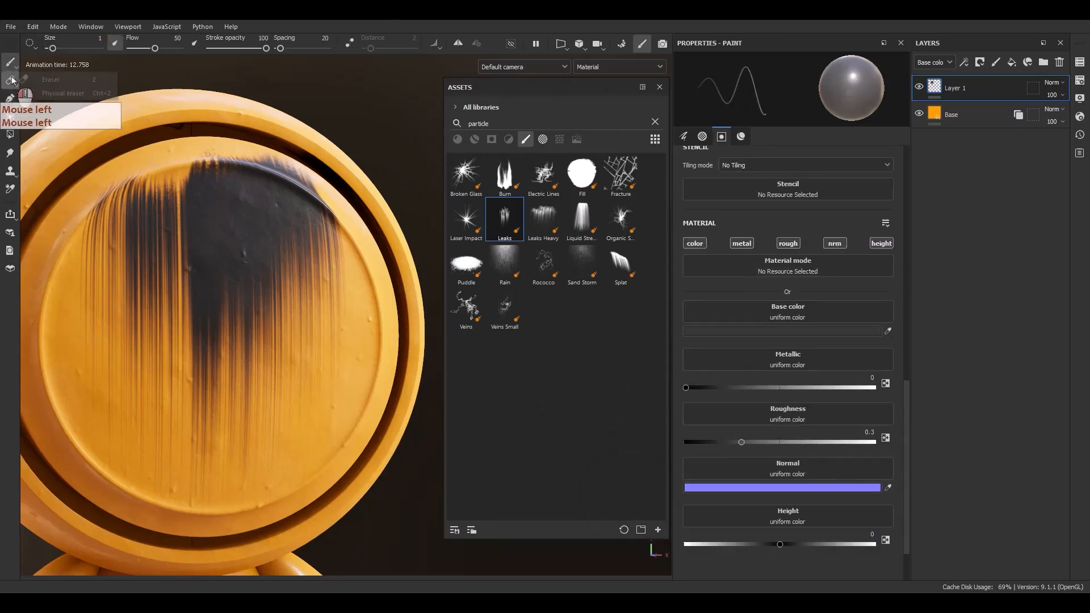
pyautogui.click(61, 93)
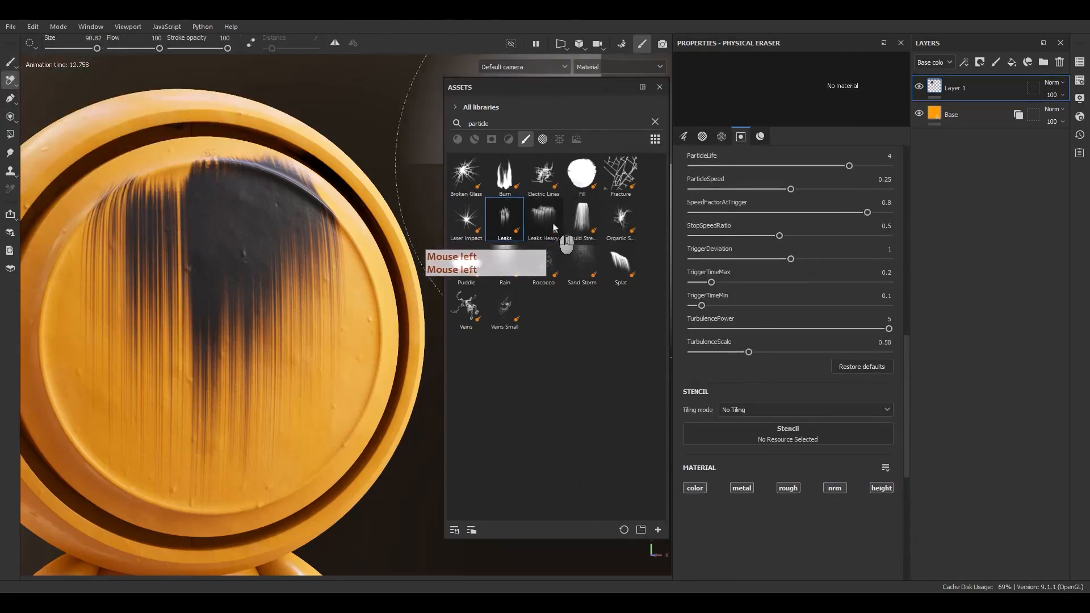
pyautogui.click(512, 190)
pyautogui.moveTo(202, 402)
pyautogui.mouseDown()
pyautogui.moveTo(203, 438)
pyautogui.moveTo(270, 456)
pyautogui.moveTo(237, 405)
pyautogui.moveTo(175, 367)
pyautogui.moveTo(165, 319)
pyautogui.moveTo(259, 288)
pyautogui.moveTo(234, 218)
pyautogui.moveTo(199, 230)
pyautogui.mouseUp()
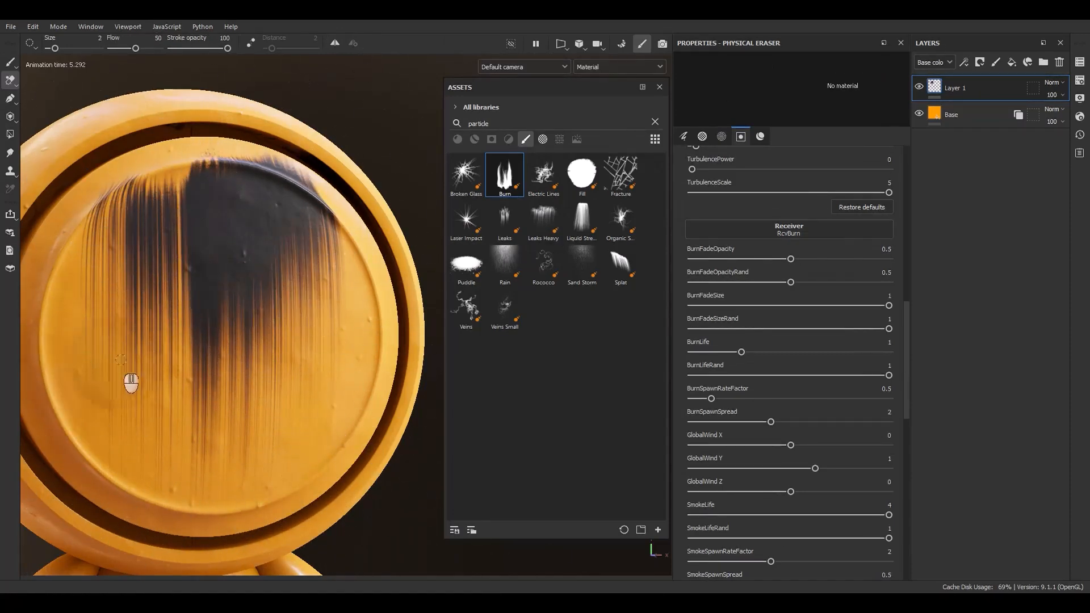
# Step: Erase all leaks from the disc with the Laser Impact particle brush, enlarging it from size 1 to 21.15
pyautogui.click(466, 222)
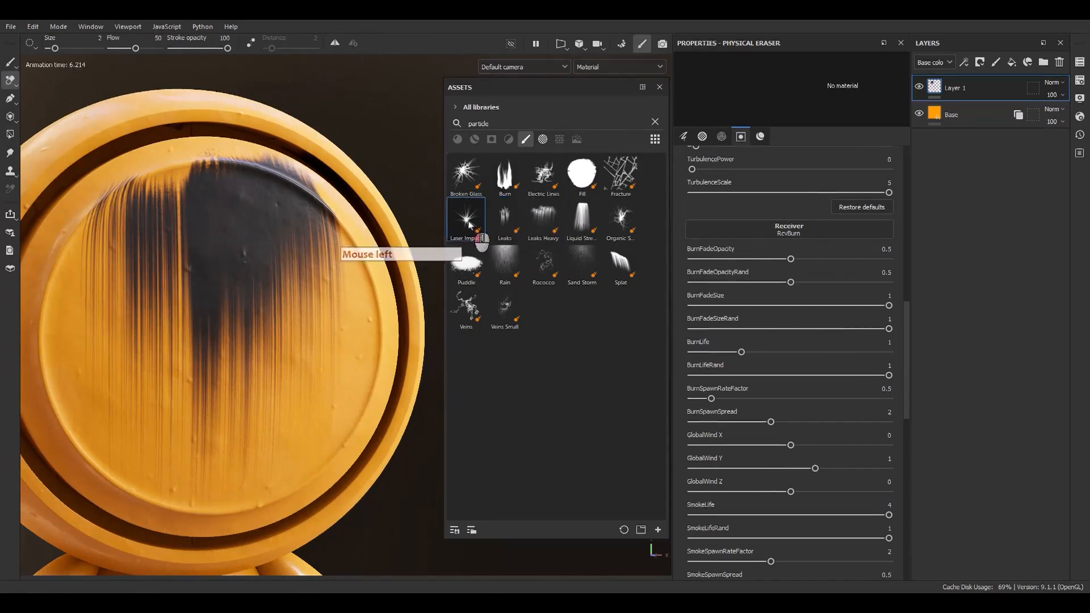
pyautogui.moveTo(165, 361)
pyautogui.mouseDown()
pyautogui.moveTo(225, 274)
pyautogui.moveTo(291, 244)
pyautogui.moveTo(255, 312)
pyautogui.moveTo(214, 293)
pyautogui.moveTo(127, 390)
pyautogui.moveTo(331, 241)
pyautogui.moveTo(200, 334)
pyautogui.mouseUp()
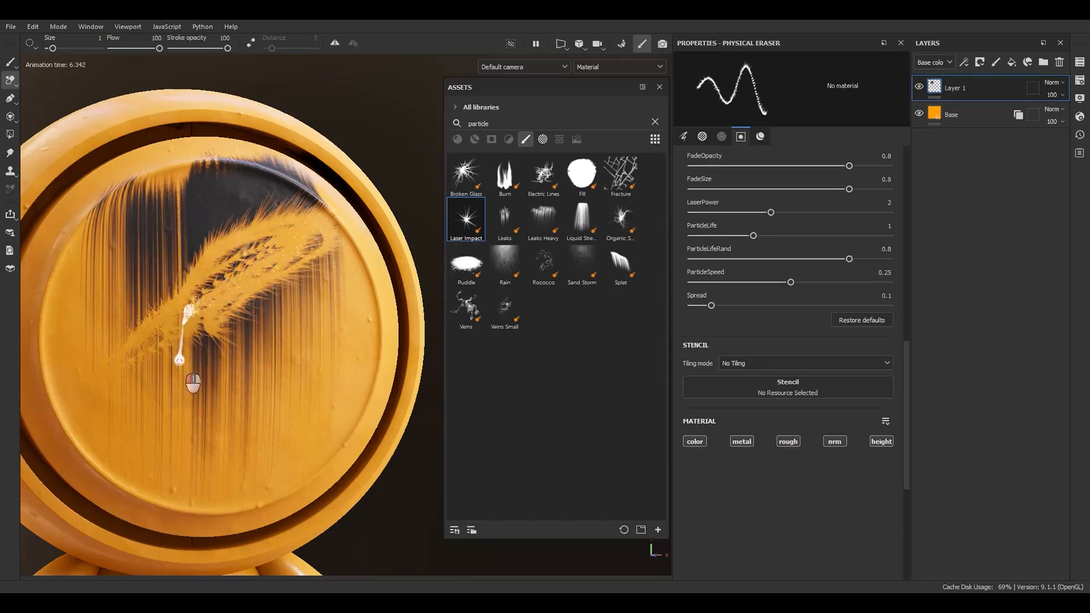
pyautogui.moveTo(193, 383)
pyautogui.mouseDown()
pyautogui.moveTo(284, 383)
pyautogui.moveTo(307, 324)
pyautogui.moveTo(282, 273)
pyautogui.mouseUp()
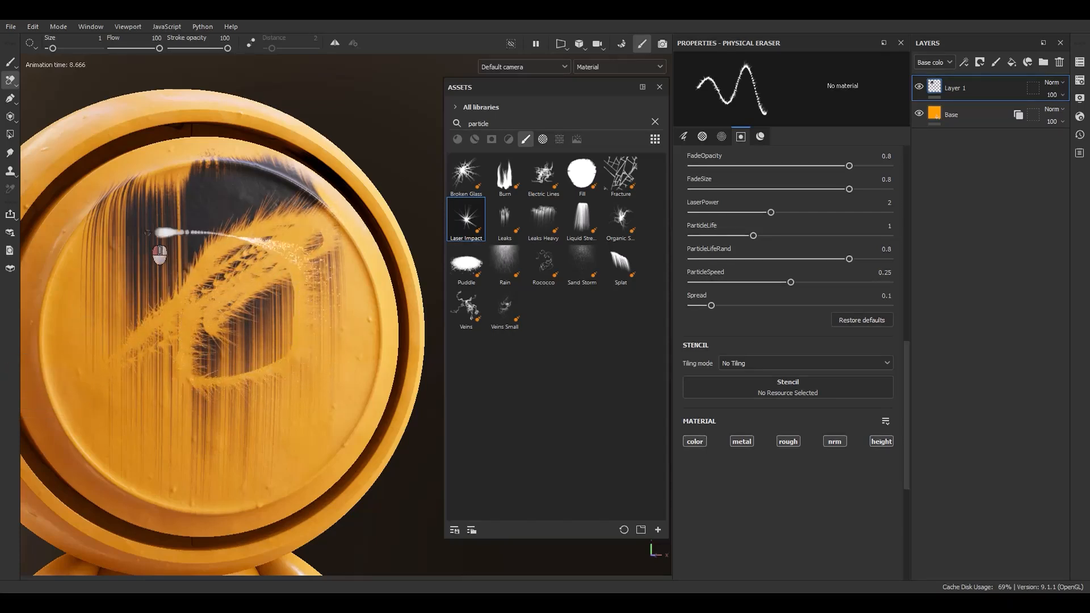
pyautogui.keyDown('ctrl'); pyautogui.moveTo(139, 271); pyautogui.dragTo(301, 237, button='right'); pyautogui.keyUp('ctrl')
pyautogui.moveTo(107, 291)
pyautogui.mouseDown()
pyautogui.moveTo(203, 218)
pyautogui.moveTo(236, 381)
pyautogui.moveTo(348, 369)
pyautogui.moveTo(49, 426)
pyautogui.moveTo(261, 323)
pyautogui.moveTo(106, 365)
pyautogui.moveTo(43, 239)
pyautogui.moveTo(49, 313)
pyautogui.moveTo(305, 178)
pyautogui.moveTo(275, 178)
pyautogui.moveTo(340, 215)
pyautogui.moveTo(267, 233)
pyautogui.moveTo(151, 312)
pyautogui.moveTo(226, 463)
pyautogui.moveTo(260, 438)
pyautogui.moveTo(227, 242)
pyautogui.mouseUp()
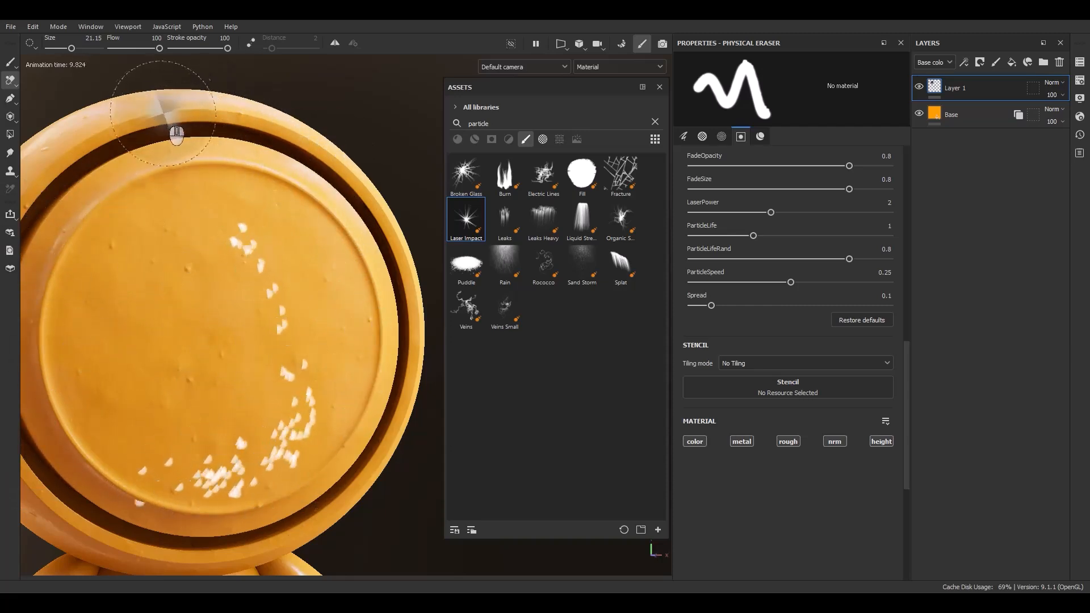
# Step: Return to physical painting and cover the head with fine streaks using the Rain particle brush at flow 25
pyautogui.hotkey('ctrl', '1')
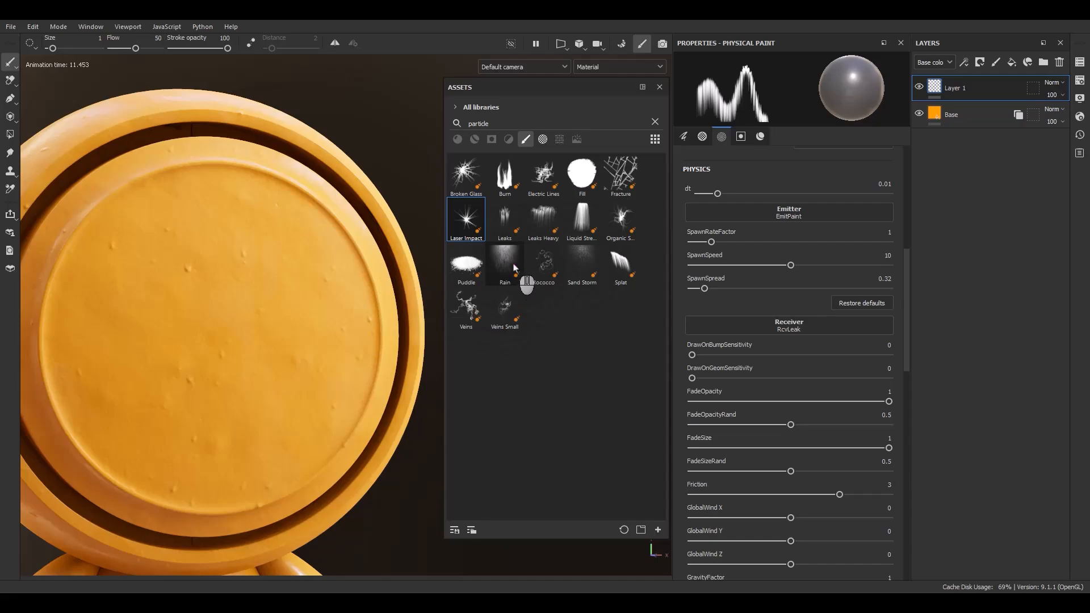
pyautogui.scroll(-5, 336, 314)
pyautogui.keyDown('alt'); pyautogui.moveTo(336, 318); pyautogui.dragTo(334, 372); pyautogui.keyUp('alt')
pyautogui.moveTo(295, 317); pyautogui.dragTo(287, 322)
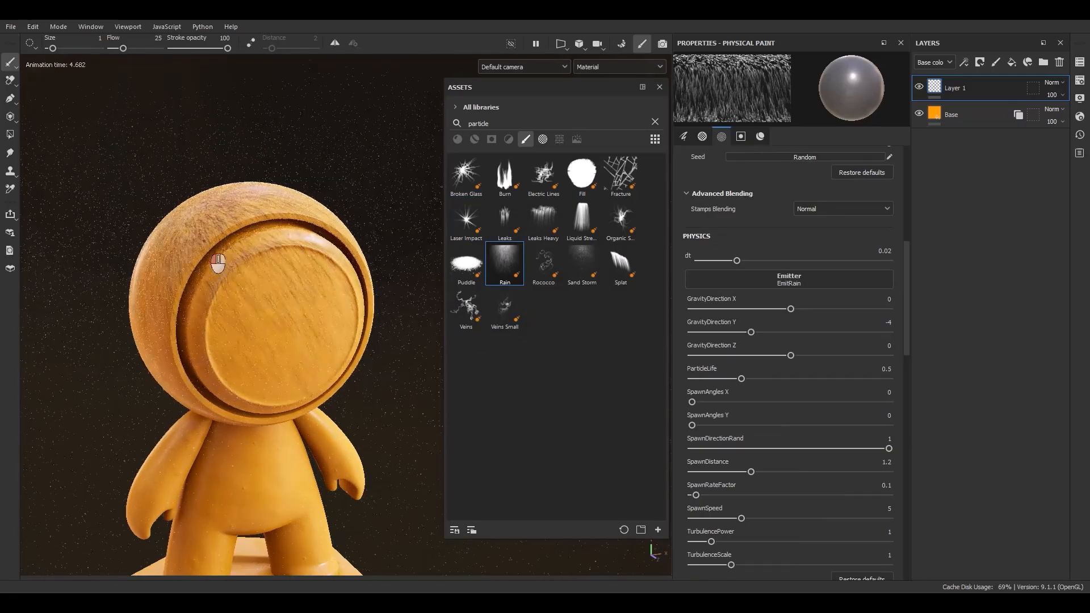
# Step: Examine the rain streaks from several sides of the head, including the side, the underside and the front disc
pyautogui.keyDown('alt'); pyautogui.moveTo(270, 322); pyautogui.dragTo(472, 318); pyautogui.keyUp('alt')
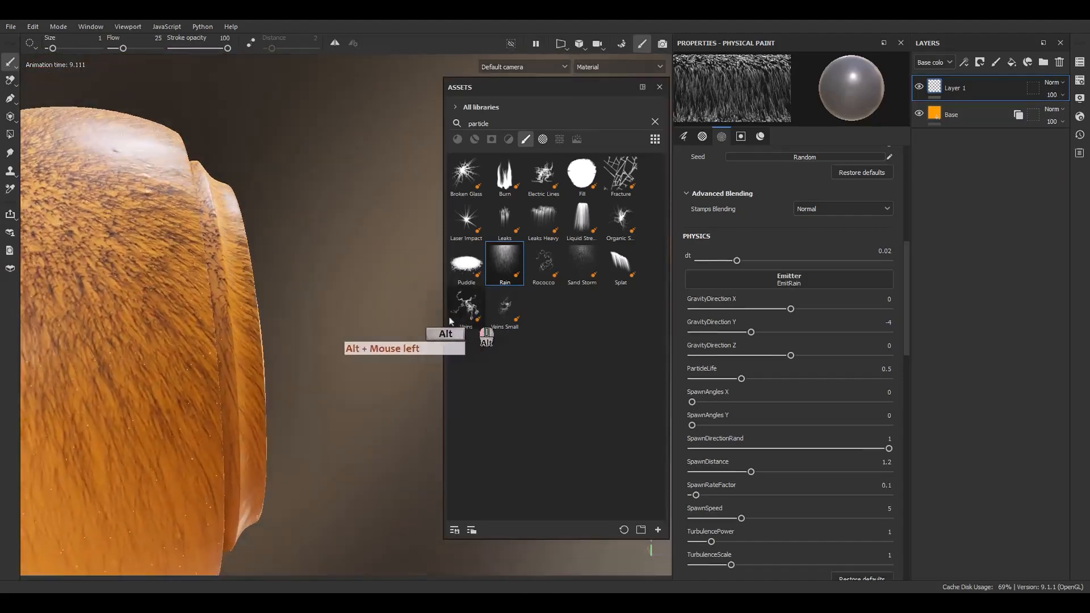
pyautogui.keyDown('alt'); pyautogui.moveTo(286, 301); pyautogui.dragTo(407, 309, button='middle'); pyautogui.keyUp('alt')
pyautogui.keyDown('alt'); pyautogui.moveTo(244, 318); pyautogui.dragTo(170, 250); pyautogui.keyUp('alt')
pyautogui.keyDown('alt'); pyautogui.moveTo(170, 251); pyautogui.dragTo(178, 272, button='middle'); pyautogui.keyUp('alt')
pyautogui.keyDown('alt'); pyautogui.moveTo(177, 272); pyautogui.dragTo(235, 247); pyautogui.keyUp('alt')
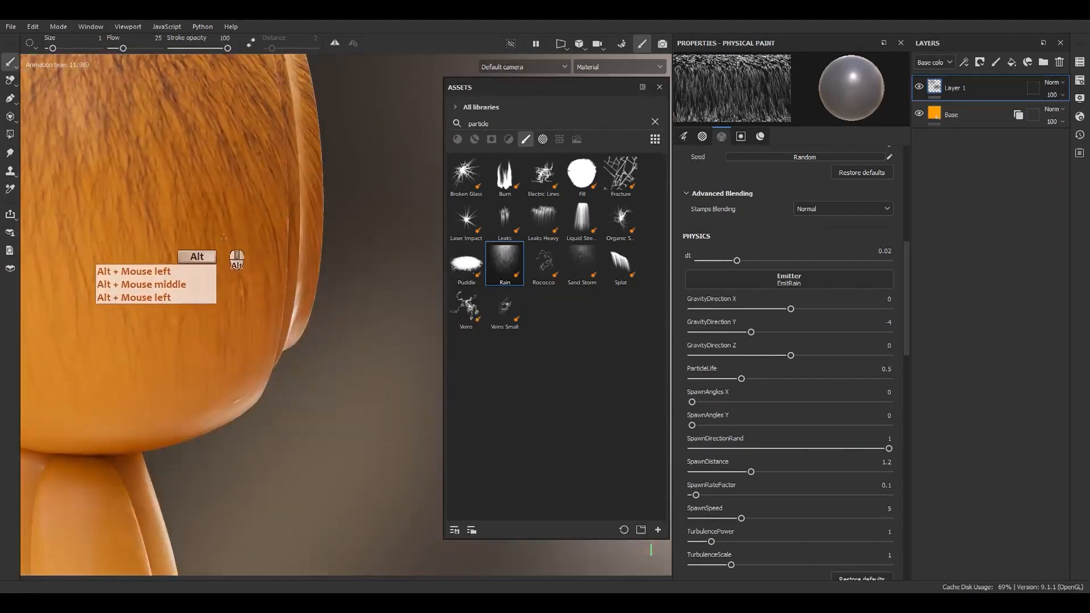
pyautogui.keyDown('alt'); pyautogui.moveTo(235, 247); pyautogui.dragTo(262, 301, button='middle'); pyautogui.keyUp('alt')
pyautogui.keyDown('alt'); pyautogui.moveTo(261, 301); pyautogui.dragTo(243, 396); pyautogui.keyUp('alt')
pyautogui.keyDown('alt'); pyautogui.moveTo(243, 395); pyautogui.dragTo(271, 287, button='right'); pyautogui.keyUp('alt')
pyautogui.press('f')
pyautogui.keyDown('alt'); pyautogui.moveTo(271, 292); pyautogui.dragTo(154, 312); pyautogui.keyUp('alt')
pyautogui.keyDown('alt'); pyautogui.moveTo(154, 313); pyautogui.dragTo(29, 249, button='middle'); pyautogui.keyUp('alt')
pyautogui.keyDown('alt'); pyautogui.moveTo(68, 244); pyautogui.dragTo(331, 221); pyautogui.keyUp('alt')
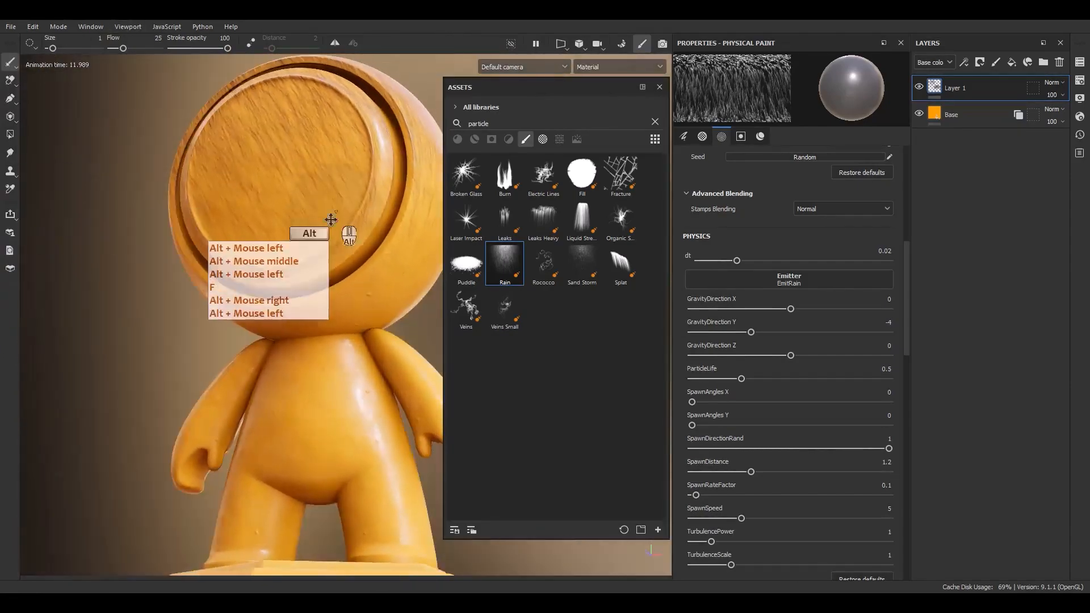
pyautogui.keyDown('alt'); pyautogui.moveTo(331, 221); pyautogui.dragTo(282, 230, button='middle'); pyautogui.keyUp('alt')
pyautogui.keyDown('alt'); pyautogui.moveTo(283, 229); pyautogui.dragTo(250, 263); pyautogui.keyUp('alt')
pyautogui.keyDown('alt'); pyautogui.moveTo(249, 262); pyautogui.dragTo(269, 412, button='right'); pyautogui.keyUp('alt')
pyautogui.keyDown('alt'); pyautogui.moveTo(270, 412); pyautogui.dragTo(301, 470, button='middle'); pyautogui.keyUp('alt')
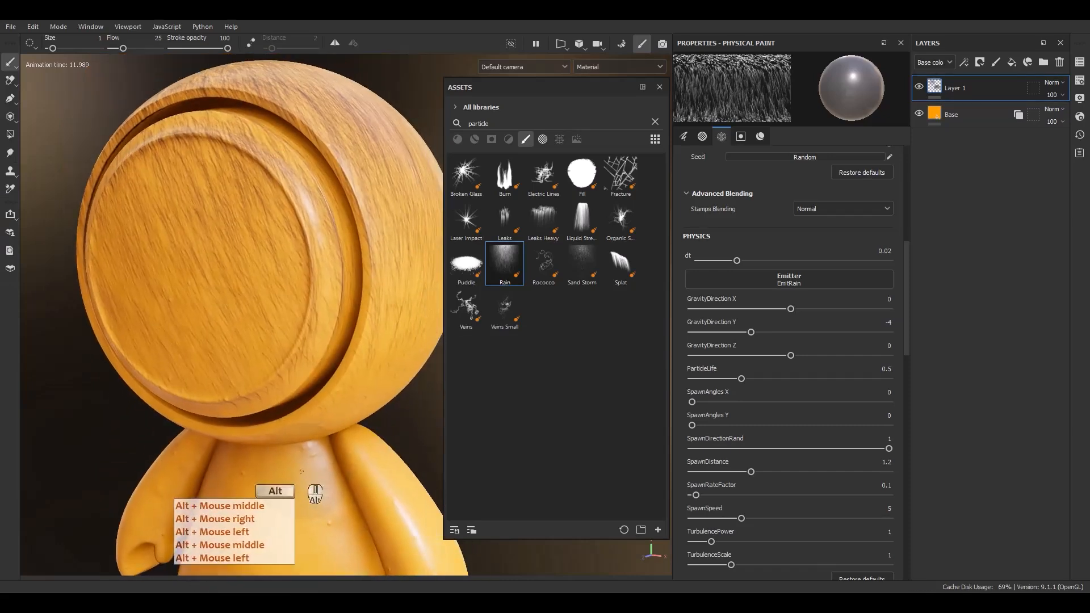
pyautogui.keyDown('alt'); pyautogui.moveTo(301, 470); pyautogui.dragTo(327, 459); pyautogui.keyUp('alt')
# Step: Close the floating asset library that covers the viewport and reopen it beside the layer list
pyautogui.press('F9')
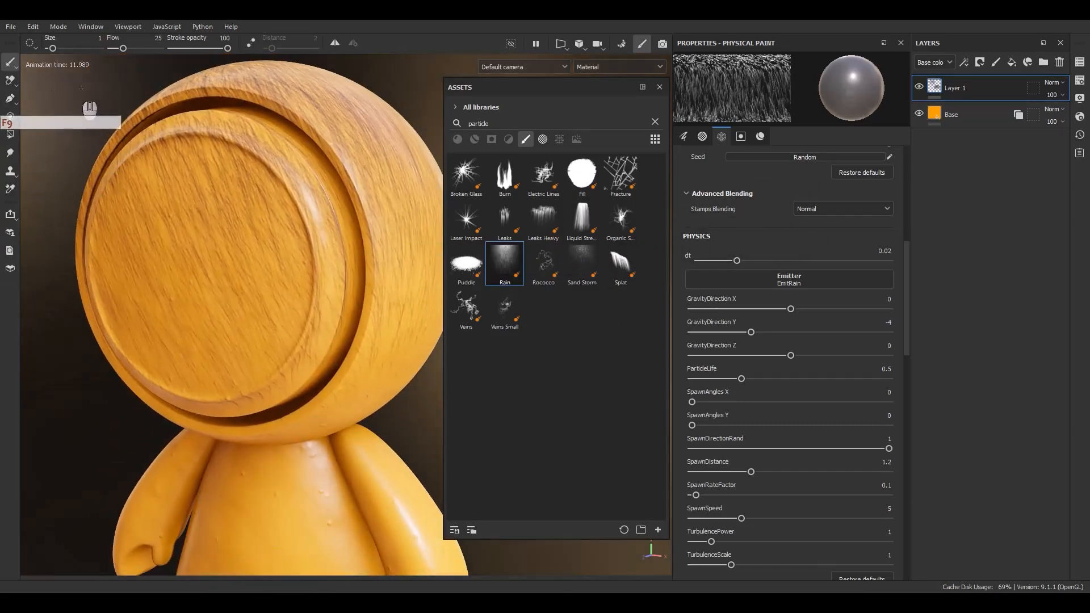
pyautogui.click(658, 88)
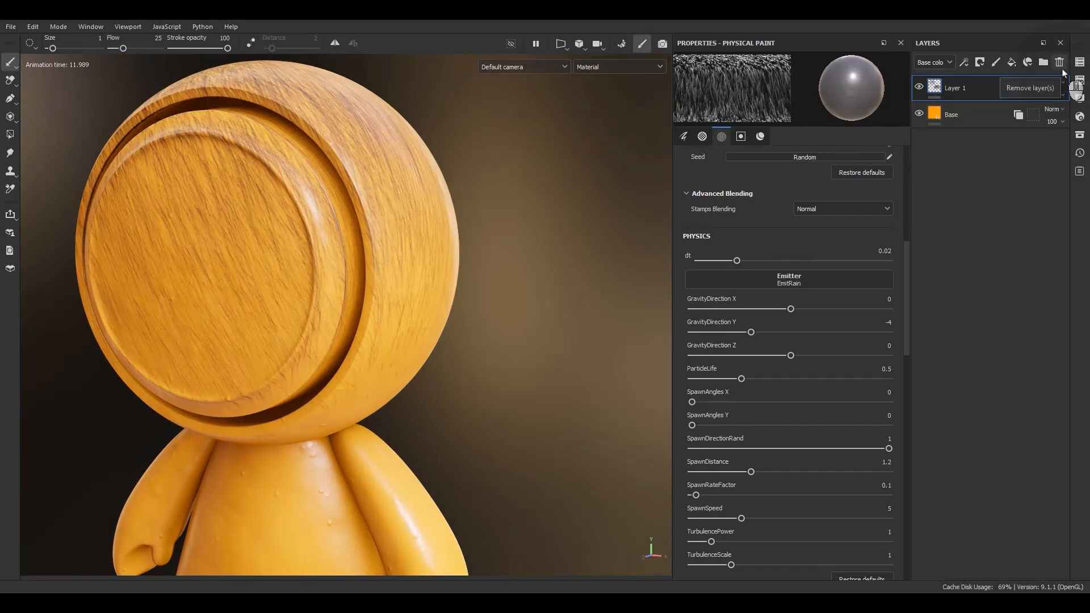
pyautogui.click(1080, 134)
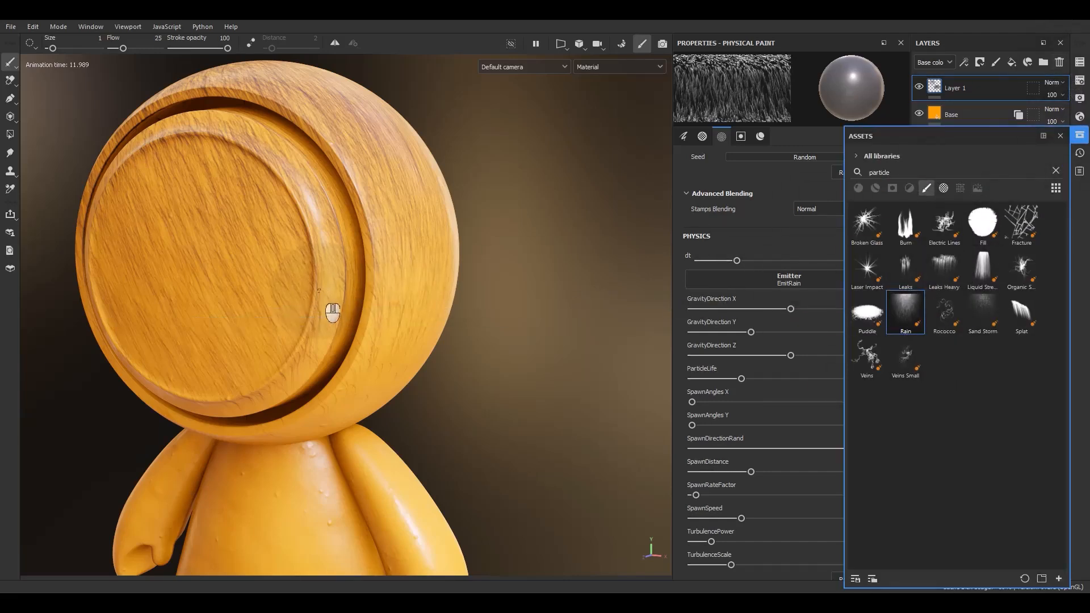
# Step: Try painting branching growth across the front disc with the organic particle brush at flow 100, and undo it
pyautogui.click(1022, 270)
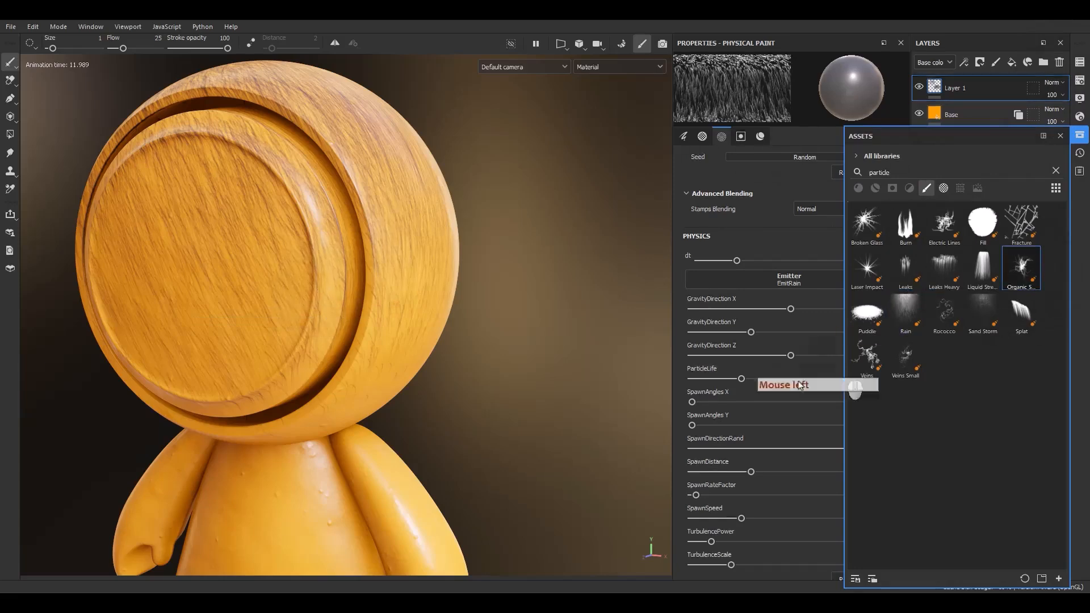
pyautogui.moveTo(287, 263)
pyautogui.keyDown('alt'); pyautogui.mouseDown()
pyautogui.moveTo(246, 251)
pyautogui.moveTo(228, 301)
pyautogui.mouseUp(); pyautogui.keyUp('alt')
pyautogui.click(228, 302)
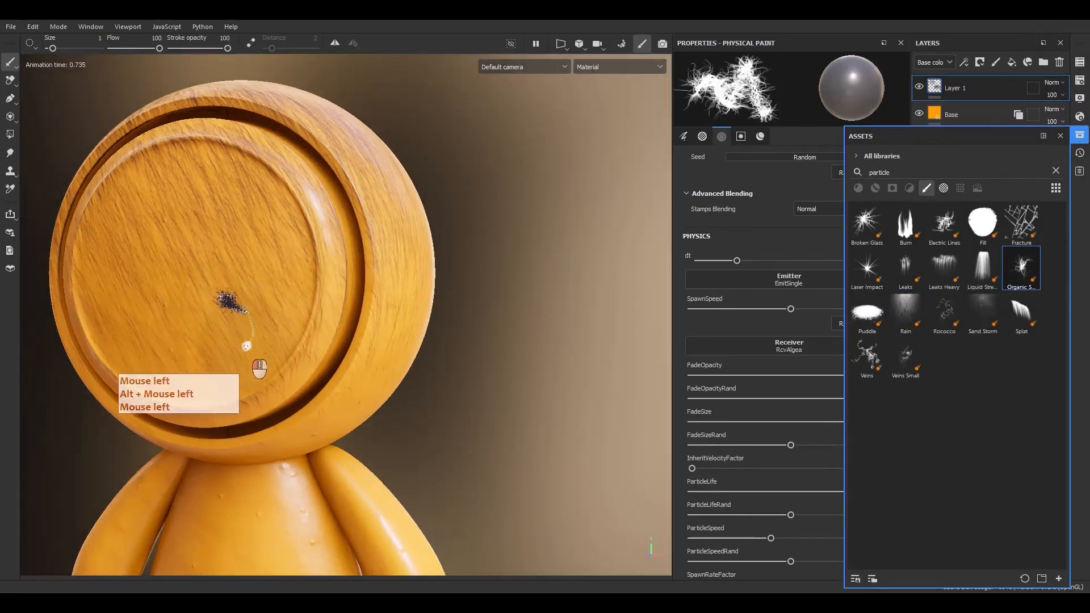
pyautogui.moveTo(297, 238)
pyautogui.mouseDown()
pyautogui.moveTo(277, 173)
pyautogui.moveTo(122, 145)
pyautogui.mouseUp()
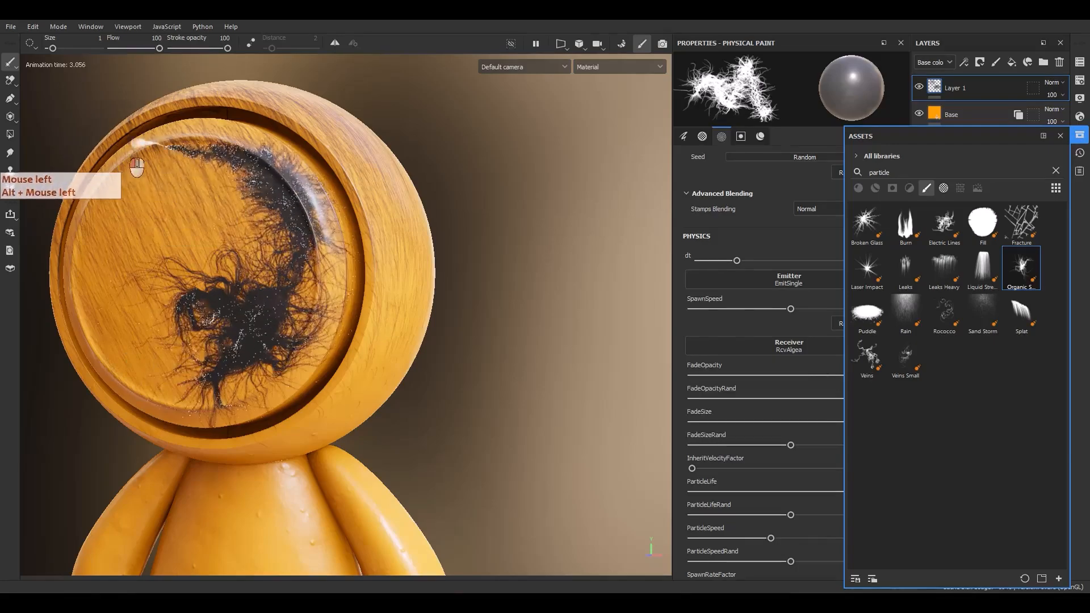
pyautogui.hotkey('ctrl', 'z')
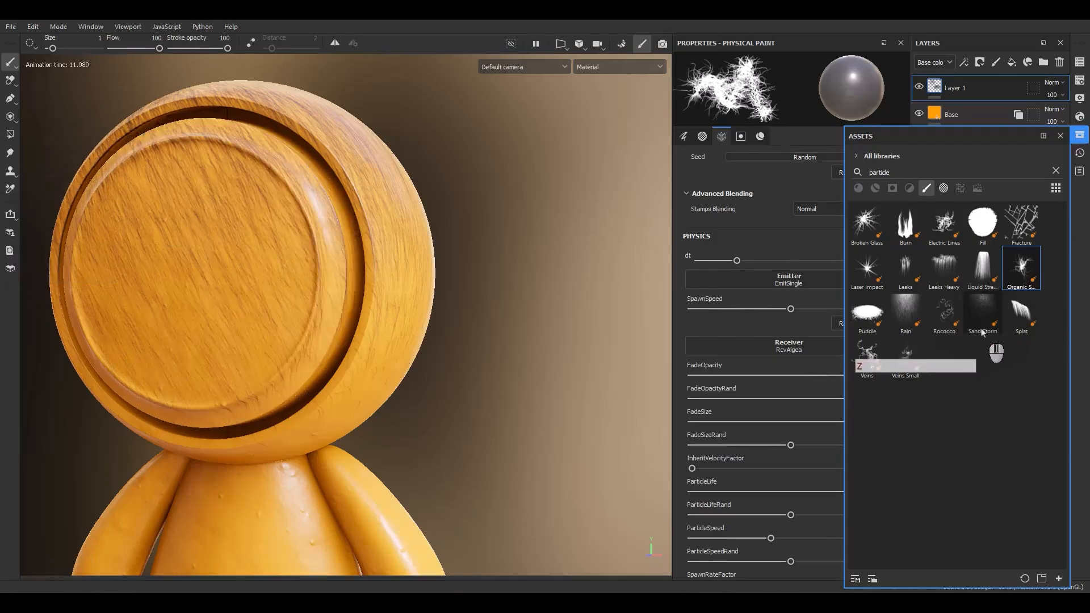
# Step: Try the Rococco particle brush on the disc, and paint dark veins over the disc and head with the Veins brush
pyautogui.click(953, 313)
pyautogui.click(275, 287)
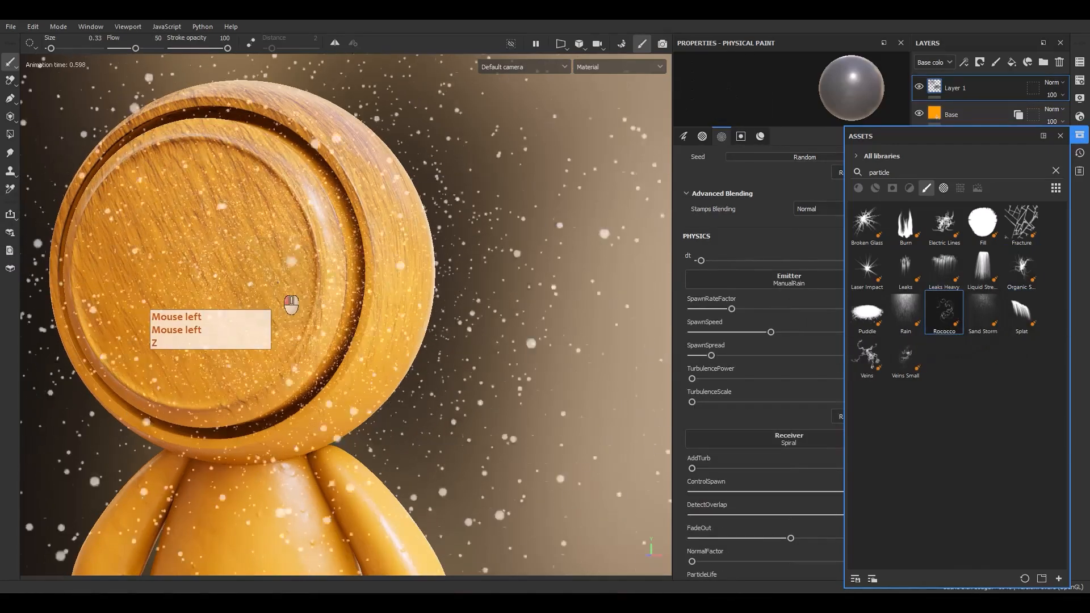
pyautogui.click(867, 356)
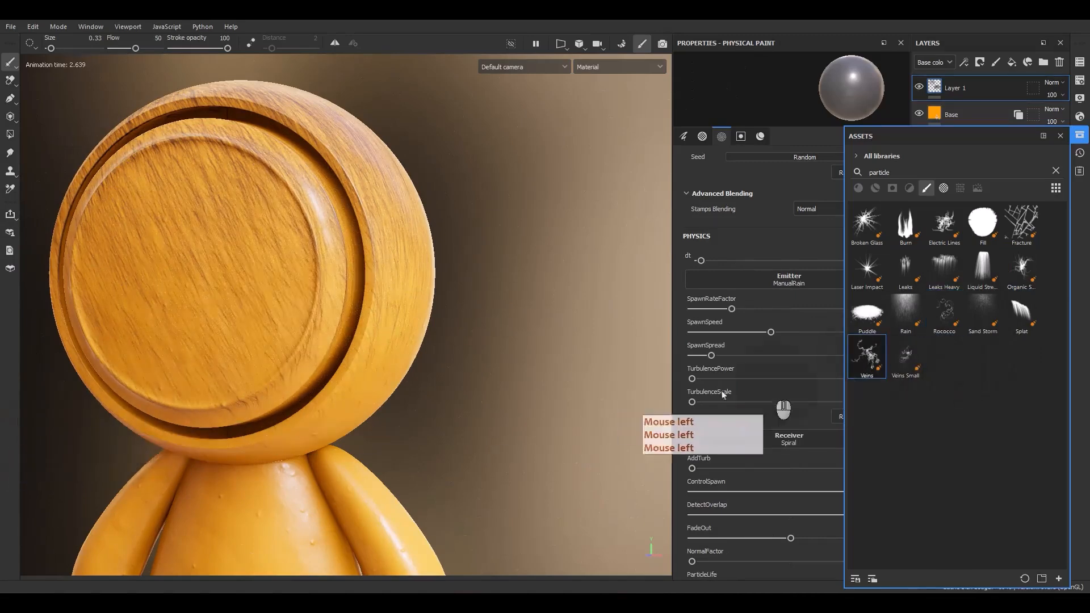
pyautogui.moveTo(214, 245)
pyautogui.mouseDown()
pyautogui.moveTo(249, 340)
pyautogui.moveTo(315, 309)
pyautogui.moveTo(20, 129)
pyautogui.moveTo(238, 91)
pyautogui.moveTo(341, 287)
pyautogui.moveTo(443, 294)
pyautogui.moveTo(368, 397)
pyautogui.moveTo(450, 372)
pyautogui.mouseUp()
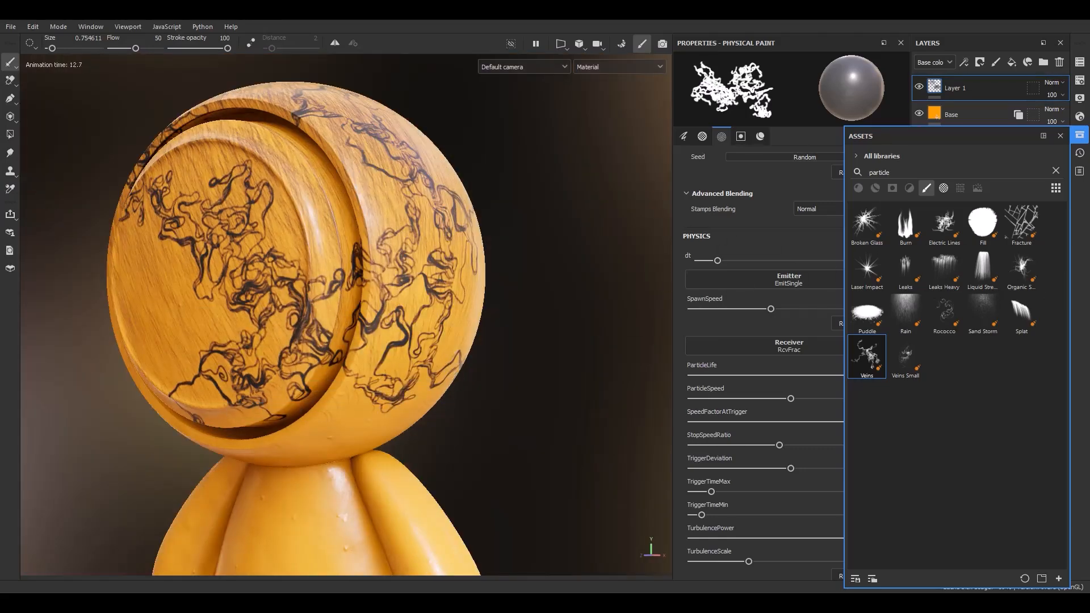
pyautogui.click(68, 220)
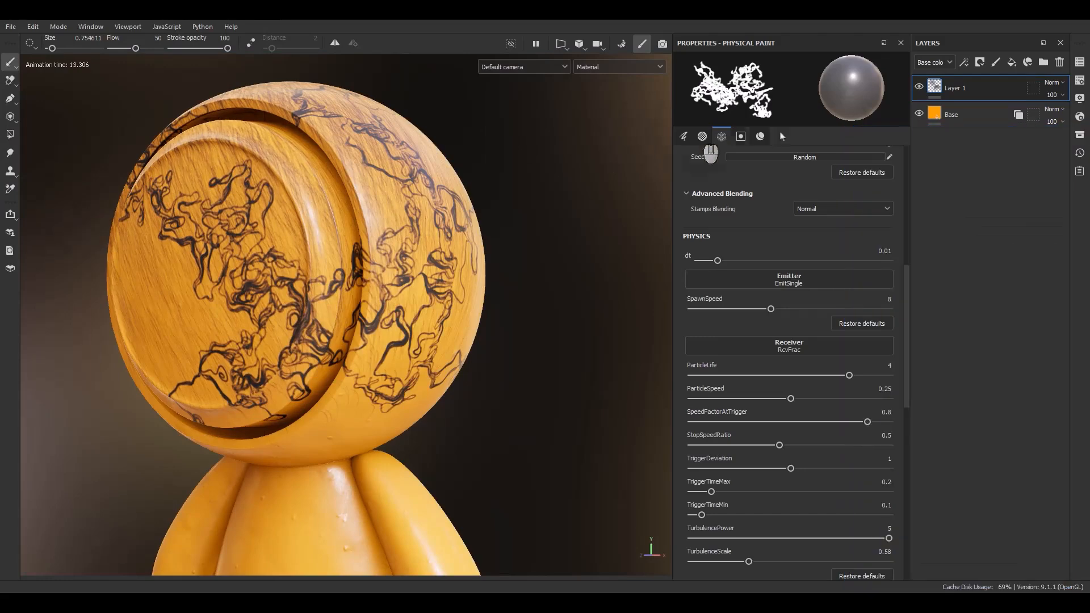
# Step: Delete the painted Layer 1 and add a new empty paint layer above Base
pyautogui.click(1059, 63)
pyautogui.click(995, 66)
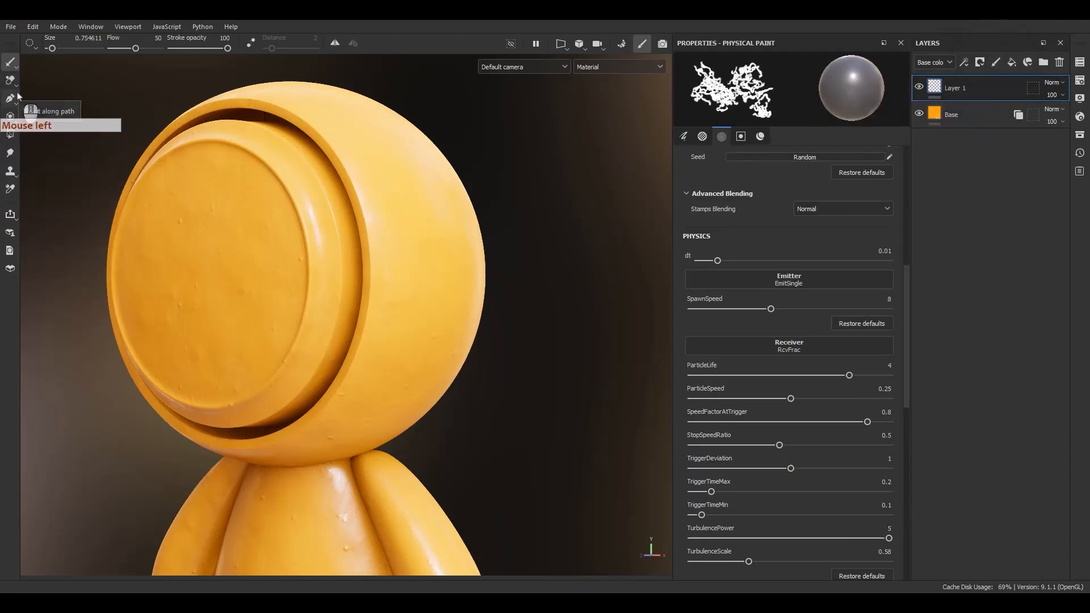
# Step: Activate the Polygon Fill tool with the head in view and set its fill mode to triangle fill
pyautogui.click(9, 138)
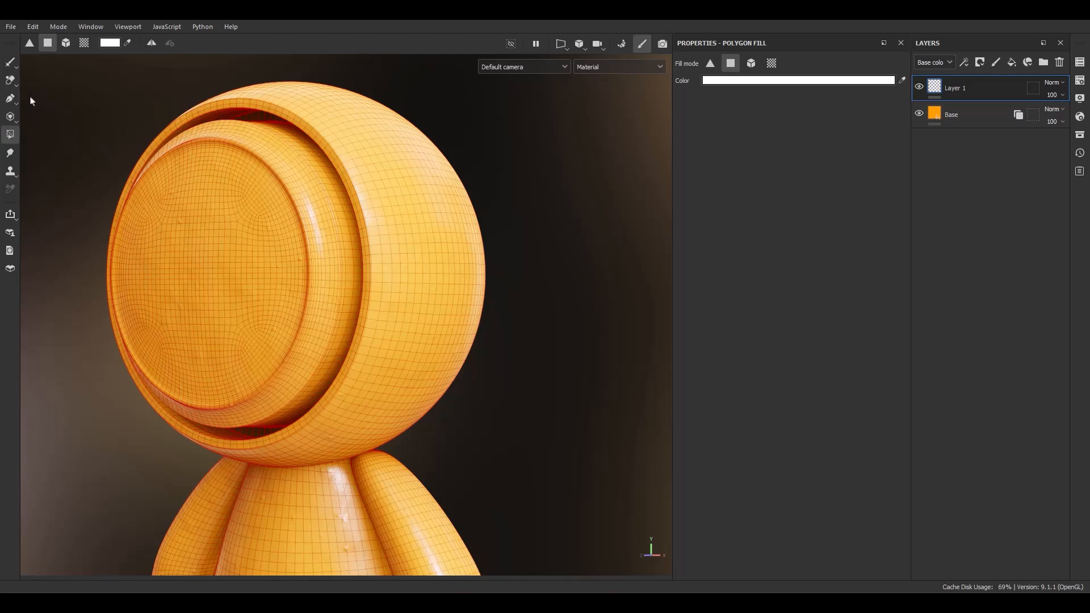
pyautogui.keyDown('alt'); pyautogui.moveTo(528, 357); pyautogui.dragTo(568, 357, button='middle'); pyautogui.keyUp('alt')
pyautogui.keyDown('alt'); pyautogui.moveTo(536, 355); pyautogui.dragTo(571, 340); pyautogui.keyUp('alt')
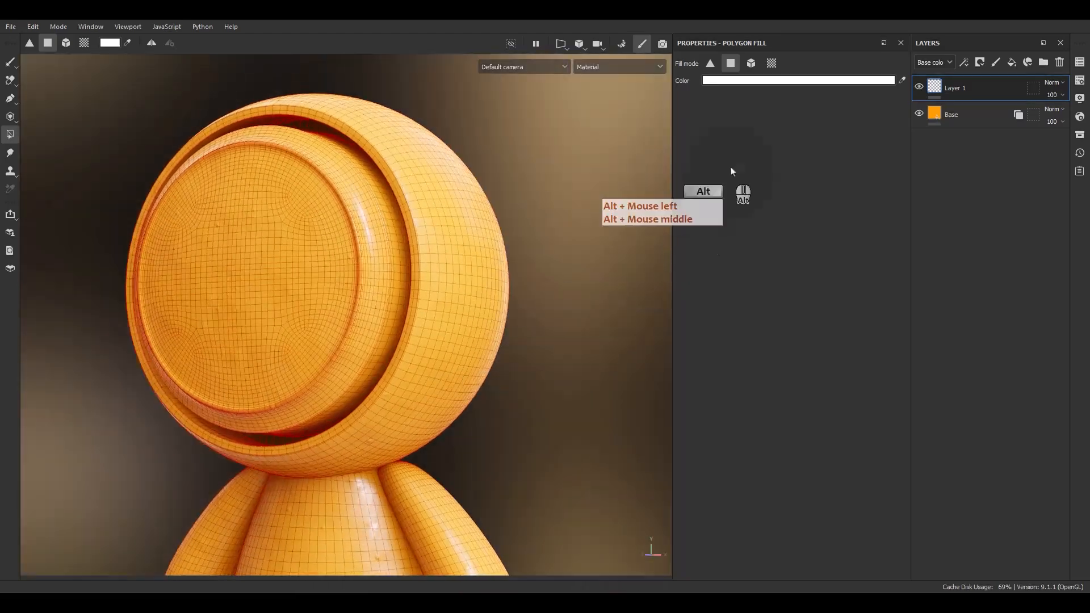
pyautogui.click(710, 64)
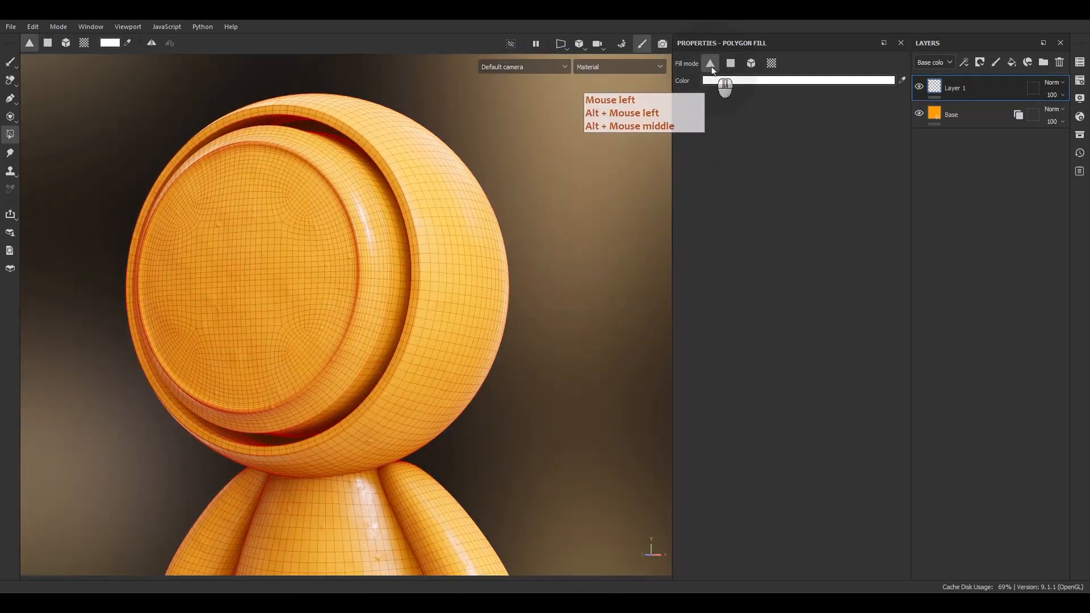
# Step: Fill several individual triangles with white on the front disc using triangle fill
pyautogui.scroll(8, 351, 264)
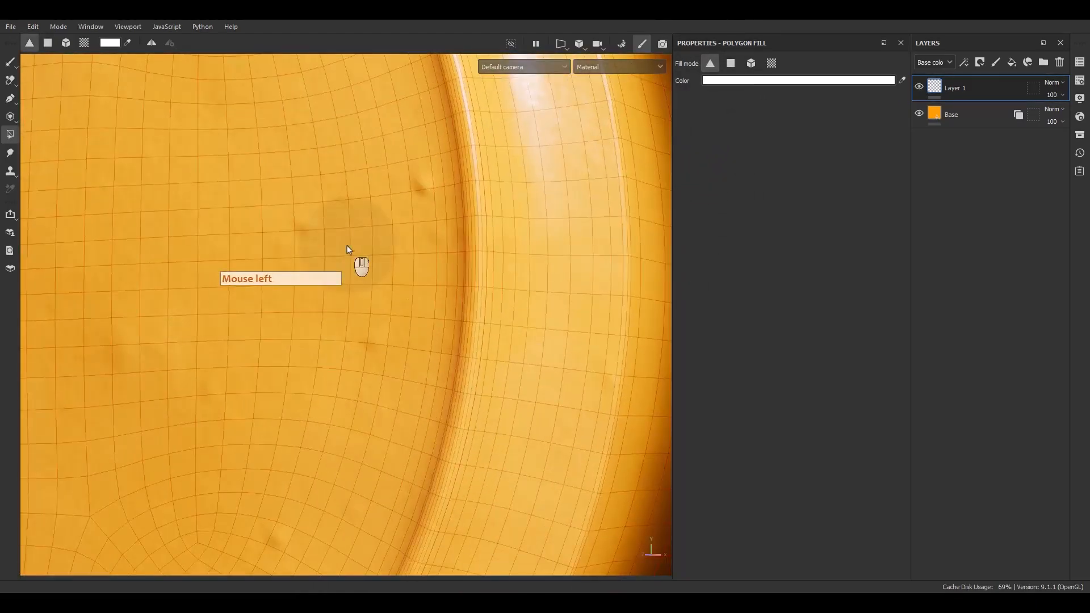
pyautogui.click(347, 247)
pyautogui.click(361, 241)
pyautogui.click(343, 272)
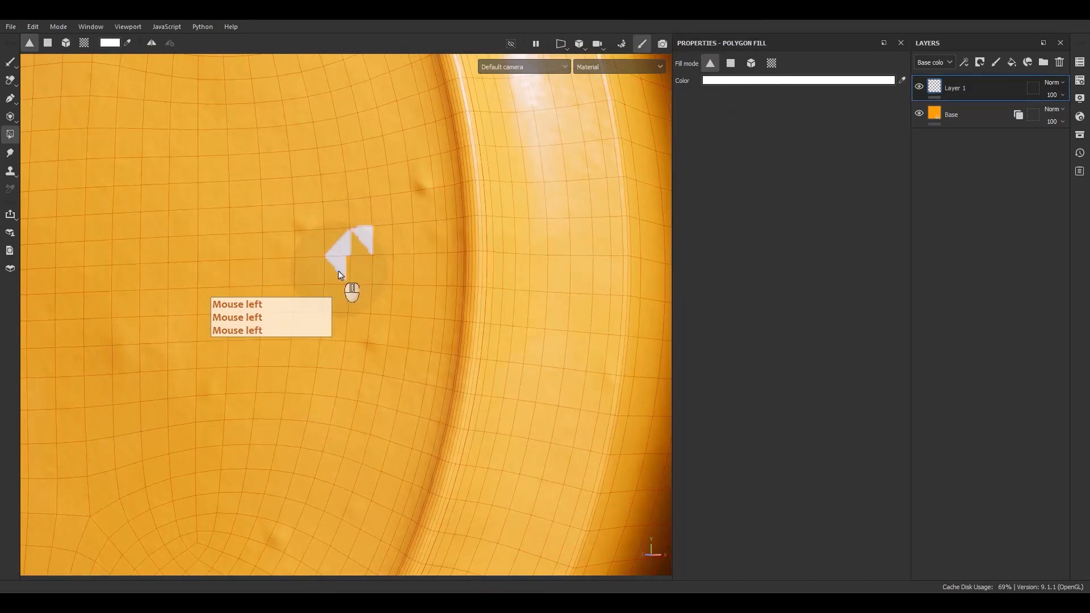
pyautogui.click(352, 298)
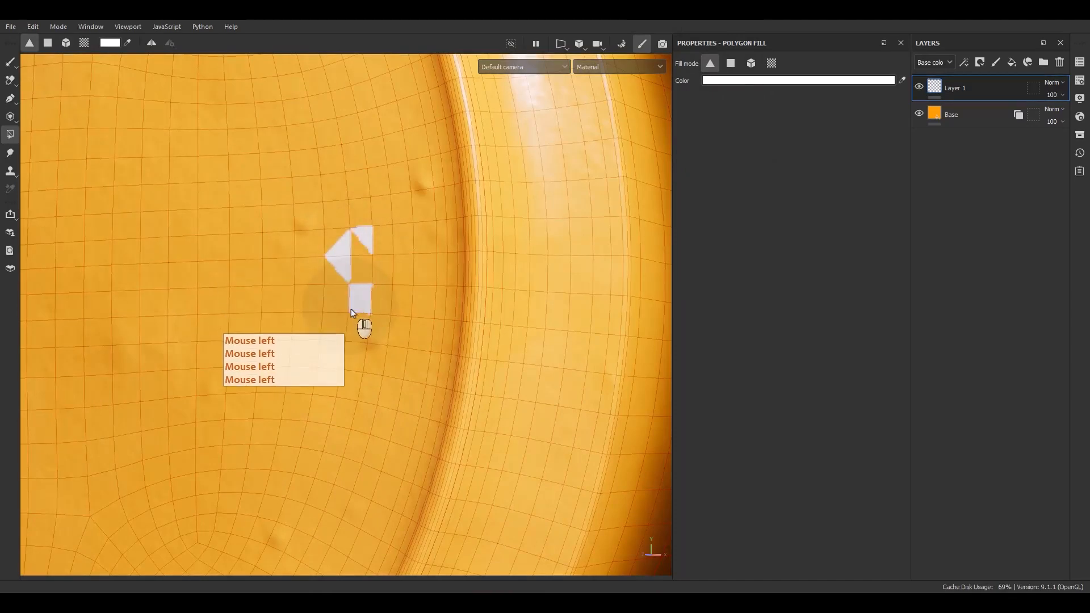
pyautogui.click(354, 310)
pyautogui.click(360, 332)
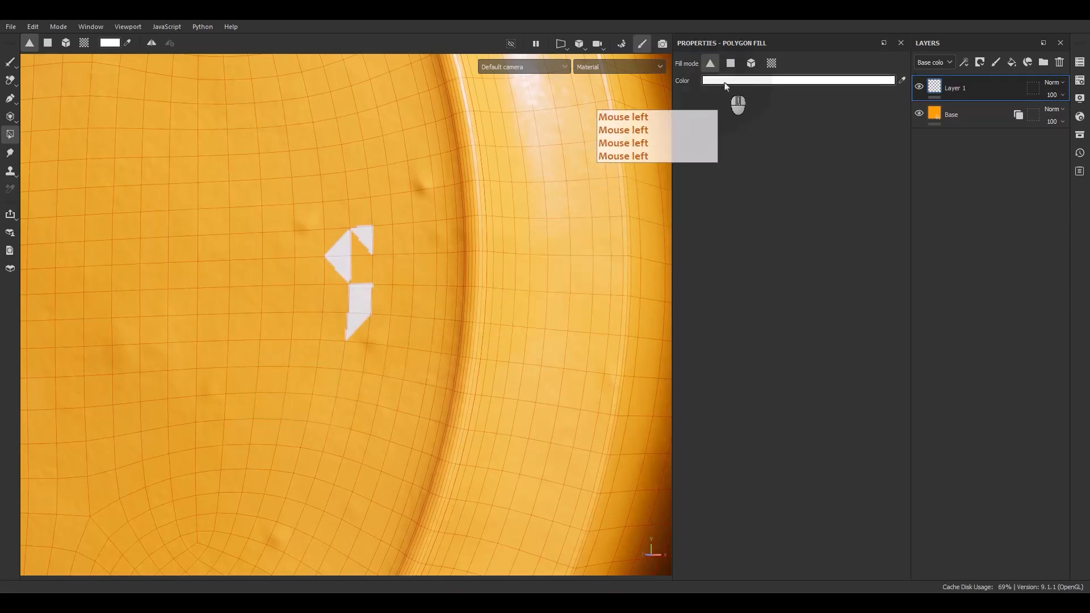
# Step: Set the fill mode to quad fill and fill a staggered group of single quads with white on the front disc
pyautogui.click(730, 63)
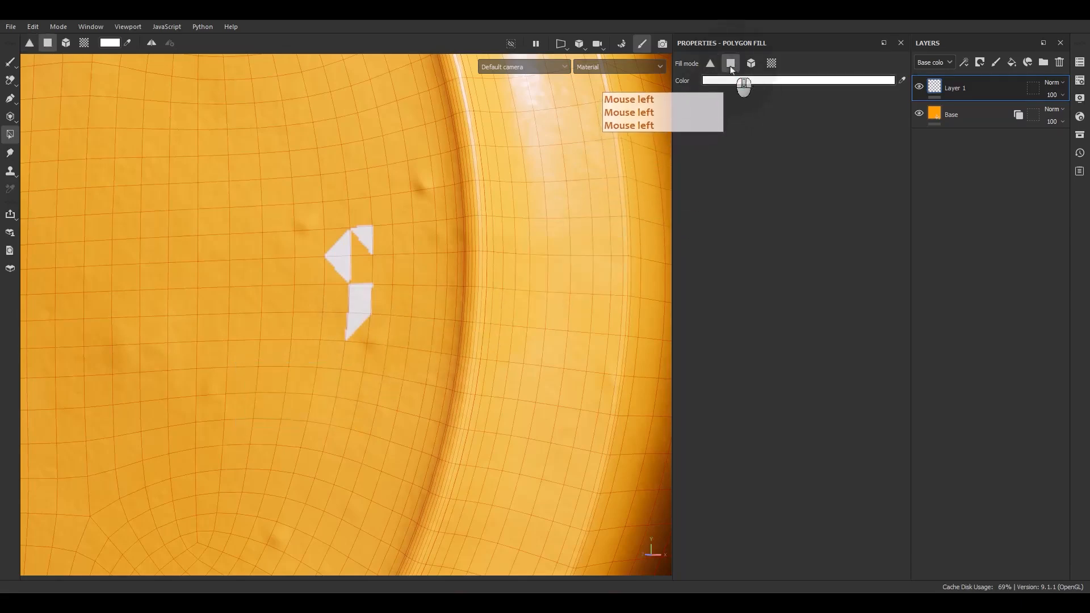
pyautogui.click(279, 244)
pyautogui.click(246, 220)
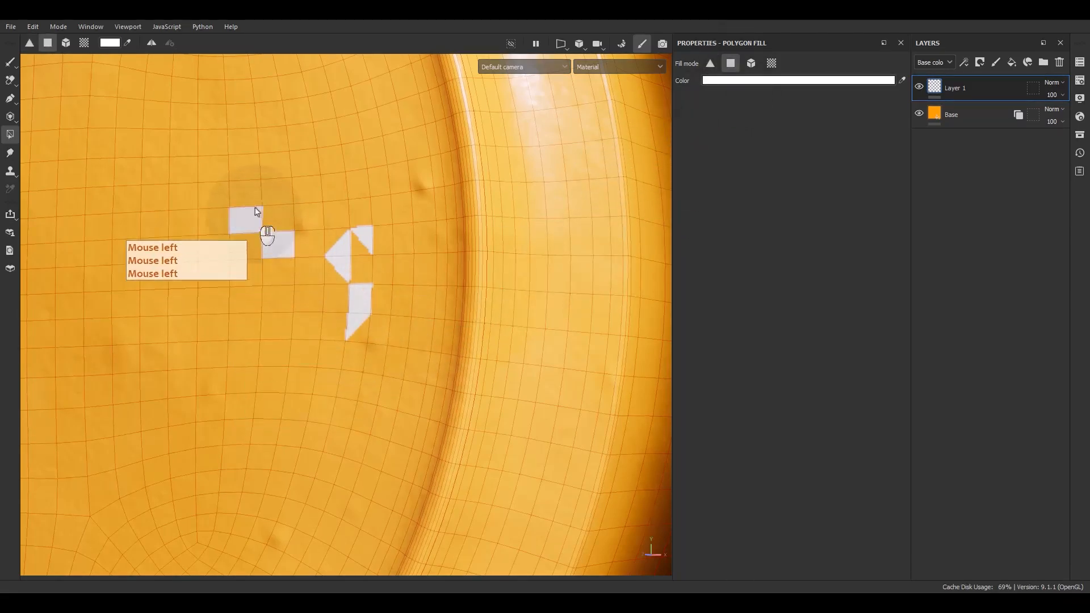
pyautogui.click(273, 192)
pyautogui.click(245, 168)
pyautogui.click(274, 143)
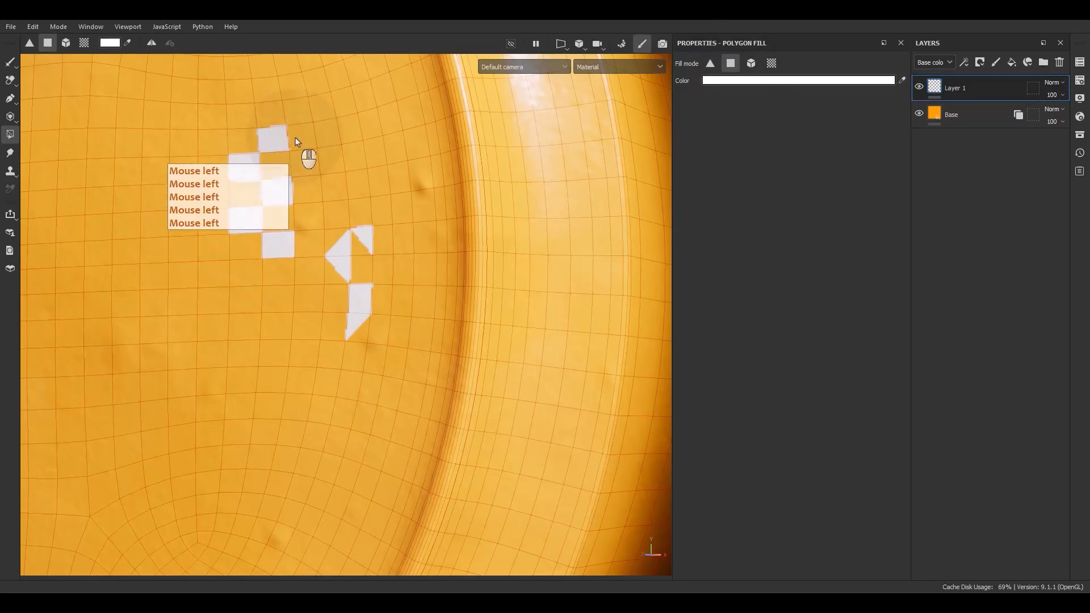
pyautogui.click(300, 140)
pyautogui.click(328, 160)
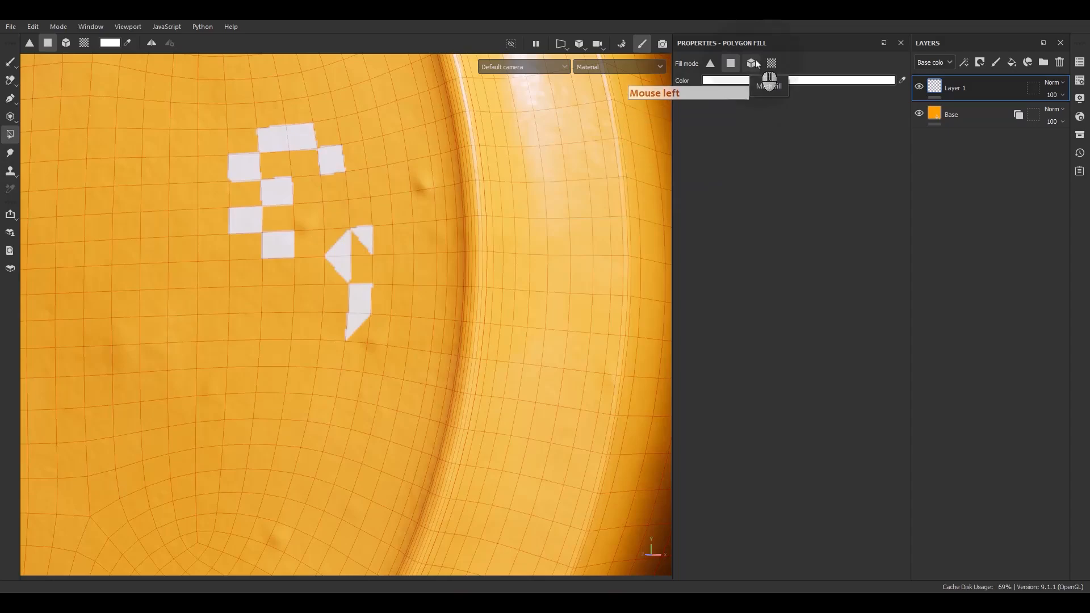
# Step: Try filling the whole head with white in mesh fill mode, and undo the fill
pyautogui.click(754, 66)
pyautogui.scroll(-1, 412, 317)
pyautogui.scroll(-5, 412, 317)
pyautogui.keyDown('alt'); pyautogui.moveTo(482, 284); pyautogui.dragTo(444, 330); pyautogui.keyUp('alt')
pyautogui.click(444, 335)
pyautogui.keyDown('alt'); pyautogui.moveTo(443, 369); pyautogui.dragTo(467, 324, button='middle'); pyautogui.keyUp('alt')
pyautogui.keyDown('alt'); pyautogui.moveTo(467, 323); pyautogui.dragTo(494, 305); pyautogui.keyUp('alt')
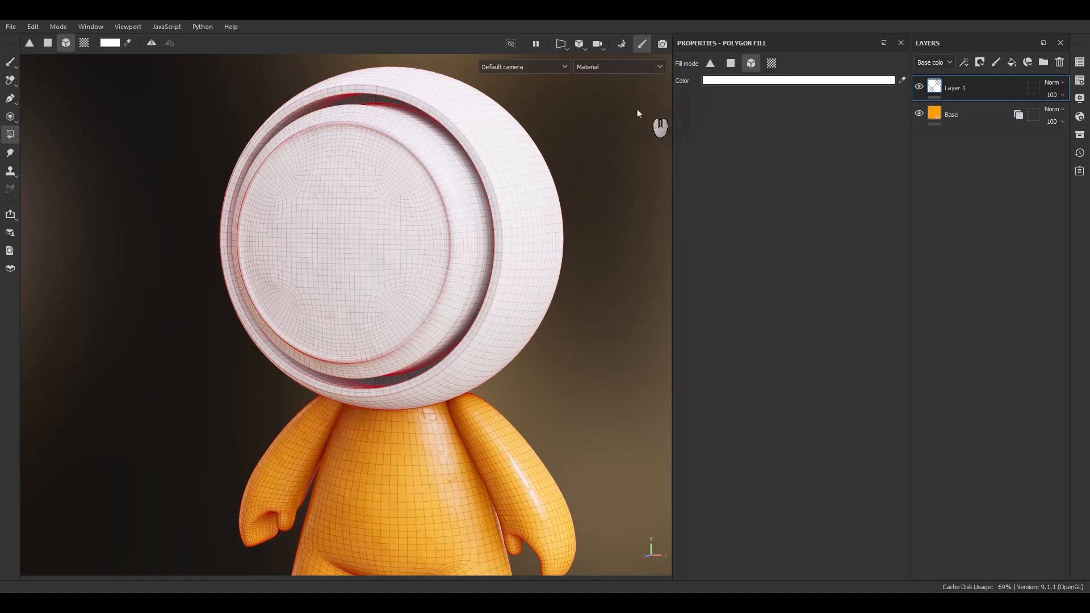
pyautogui.hotkey('ctrl', 'z')
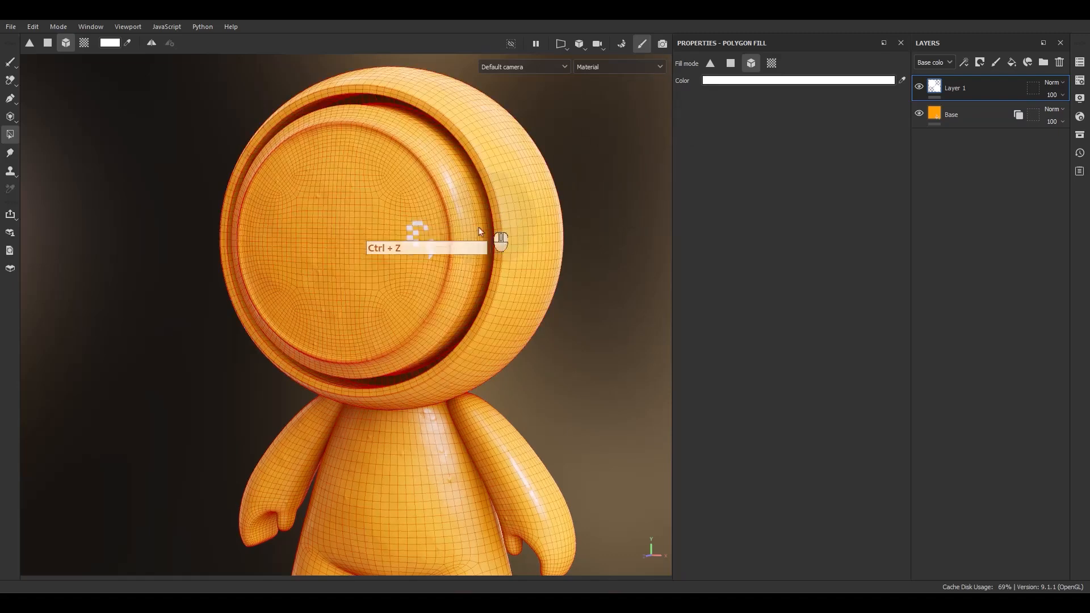
# Step: Replace the painted Layer 1 with a new empty paint layer and set the fill mode to UV chunk fill
pyautogui.click(1059, 63)
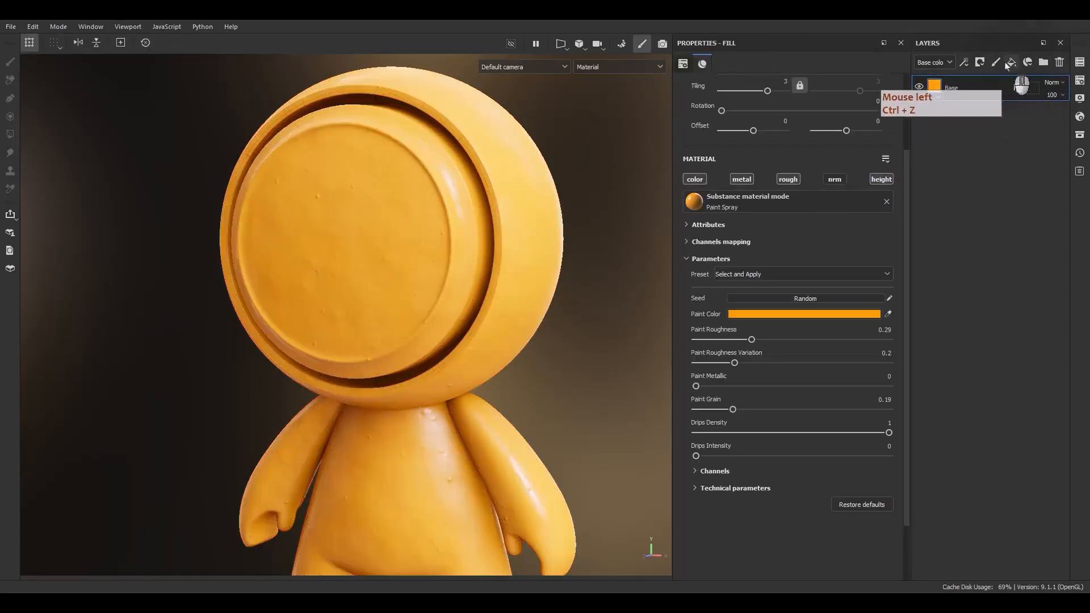
pyautogui.click(997, 63)
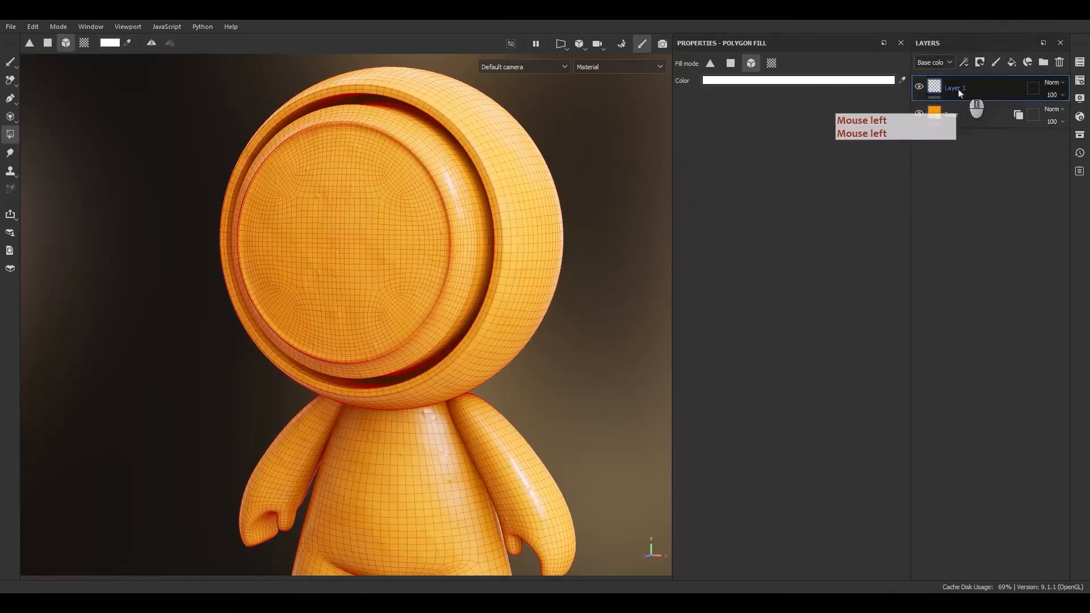
pyautogui.click(772, 63)
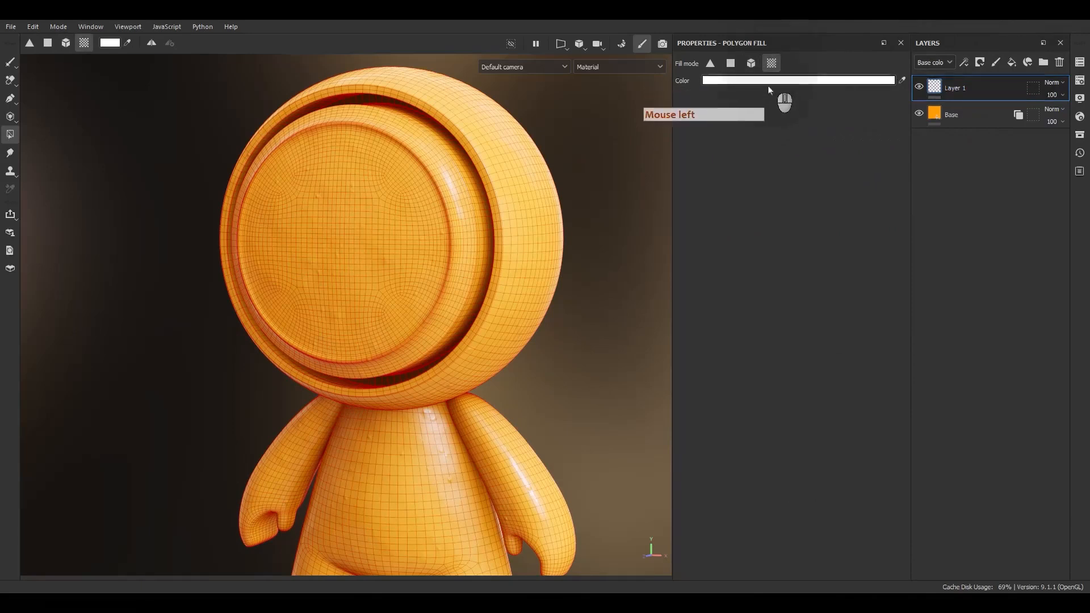
# Step: Try filling the UV islands of the front disc and the outer head shell with white, and undo both fills
pyautogui.scroll(3, 372, 236)
pyautogui.click(362, 207)
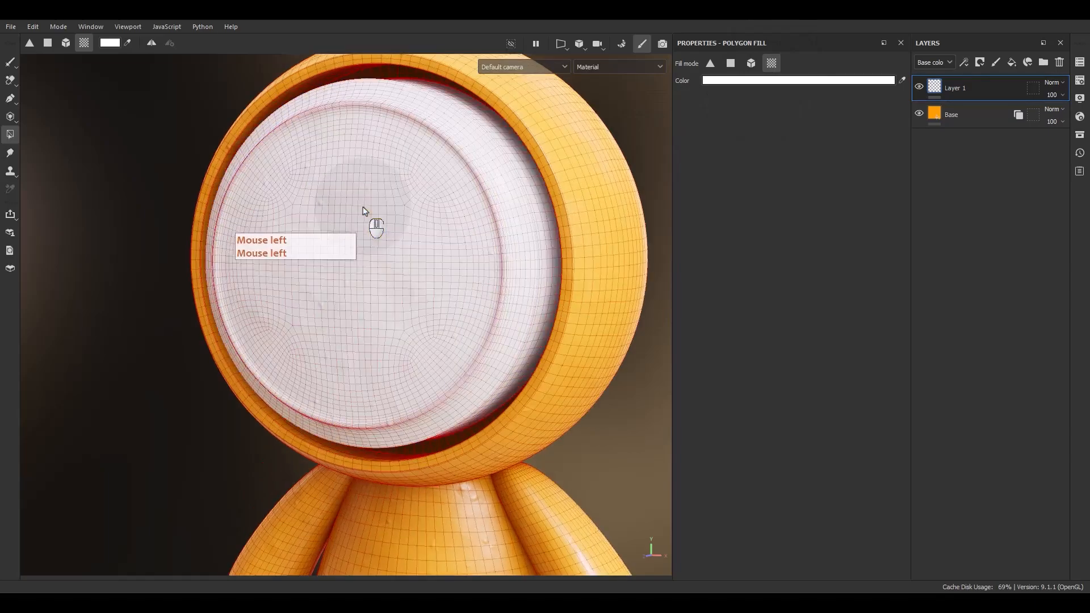
pyautogui.click(575, 216)
pyautogui.scroll(-3, 573, 233)
pyautogui.keyDown('alt'); pyautogui.moveTo(571, 248); pyautogui.dragTo(505, 270); pyautogui.keyUp('alt')
pyautogui.hotkey('ctrl', 'z')
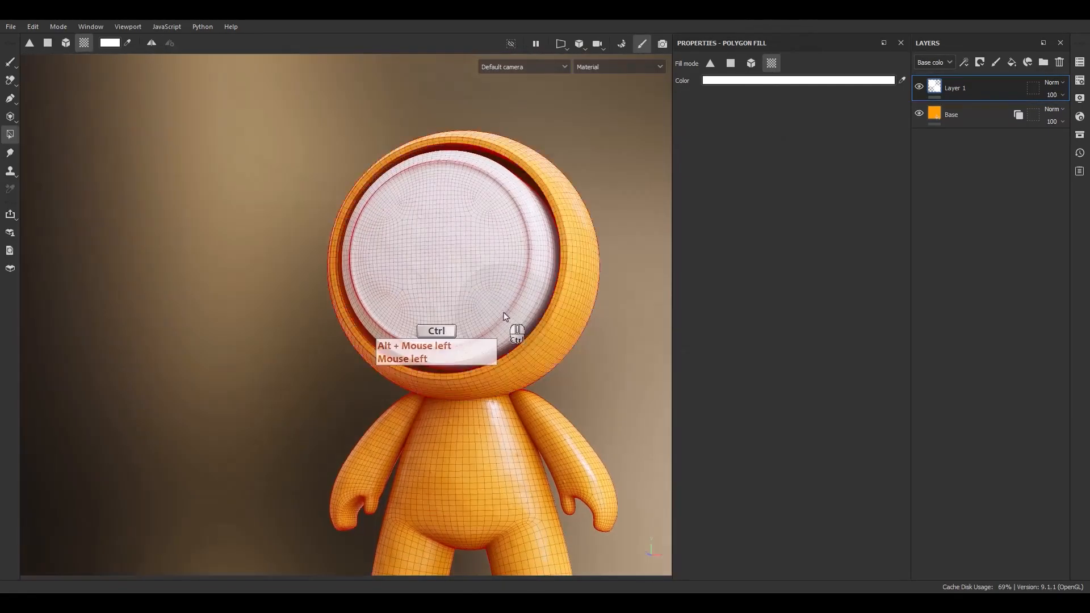
pyautogui.hotkey('ctrl', 'z')
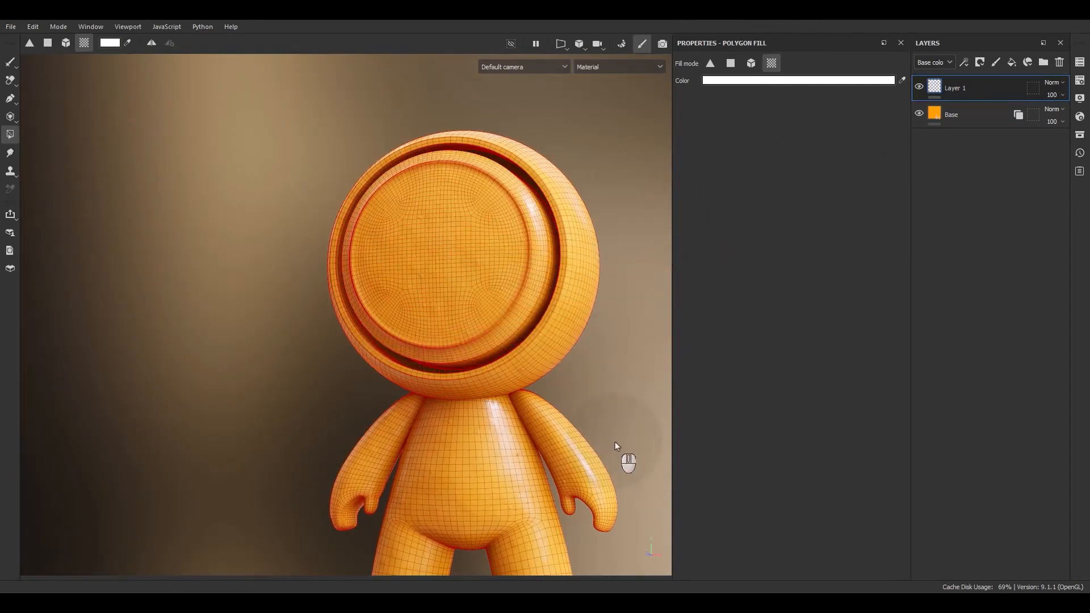
# Step: Delete the empty Layer 1, add a fill layer above Base and rename it 2
pyautogui.keyDown('alt'); pyautogui.moveTo(615, 450); pyautogui.dragTo(567, 419, button='right'); pyautogui.keyUp('alt')
pyautogui.keyDown('alt'); pyautogui.moveTo(567, 419); pyautogui.dragTo(472, 355, button='middle'); pyautogui.keyUp('alt')
pyautogui.moveTo(471, 354)
pyautogui.keyDown('alt'); pyautogui.mouseDown()
pyautogui.moveTo(446, 386)
pyautogui.moveTo(468, 375)
pyautogui.mouseUp(); pyautogui.keyUp('alt')
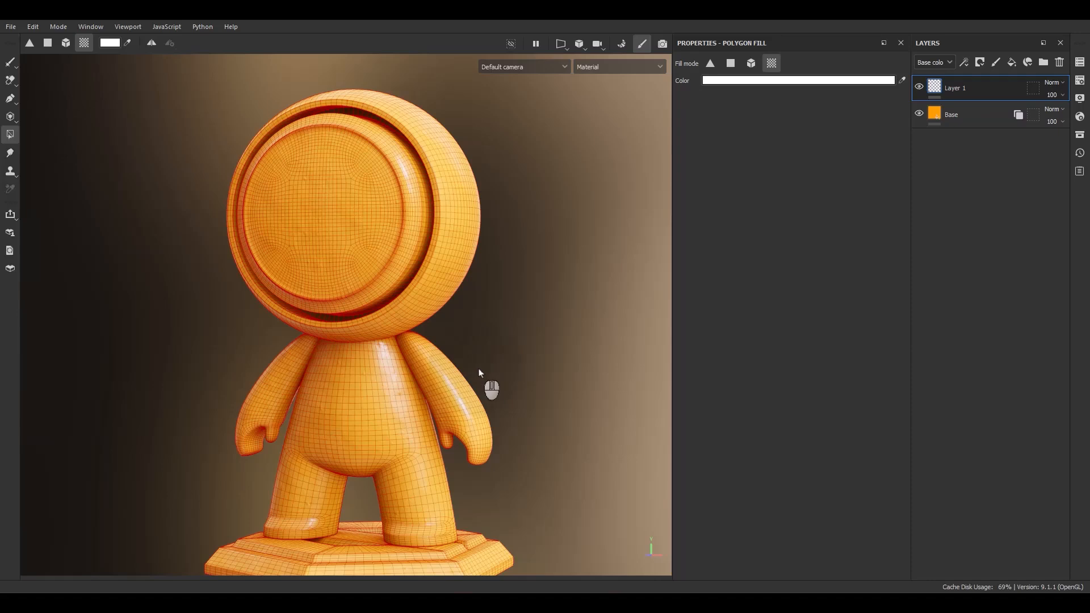
pyautogui.click(1060, 62)
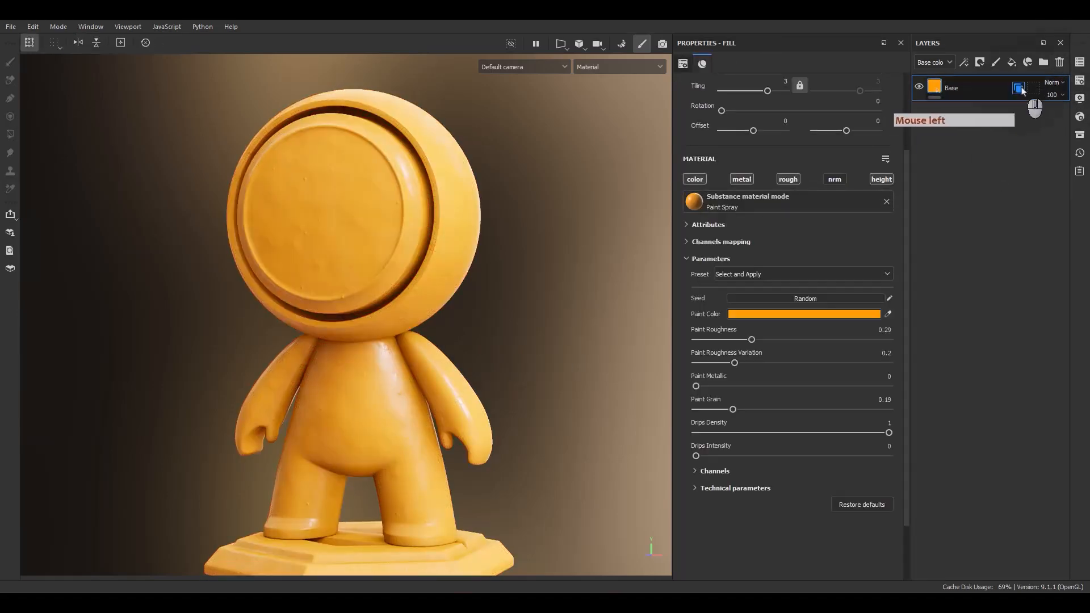
pyautogui.click(1012, 62)
pyautogui.doubleClick(967, 89)
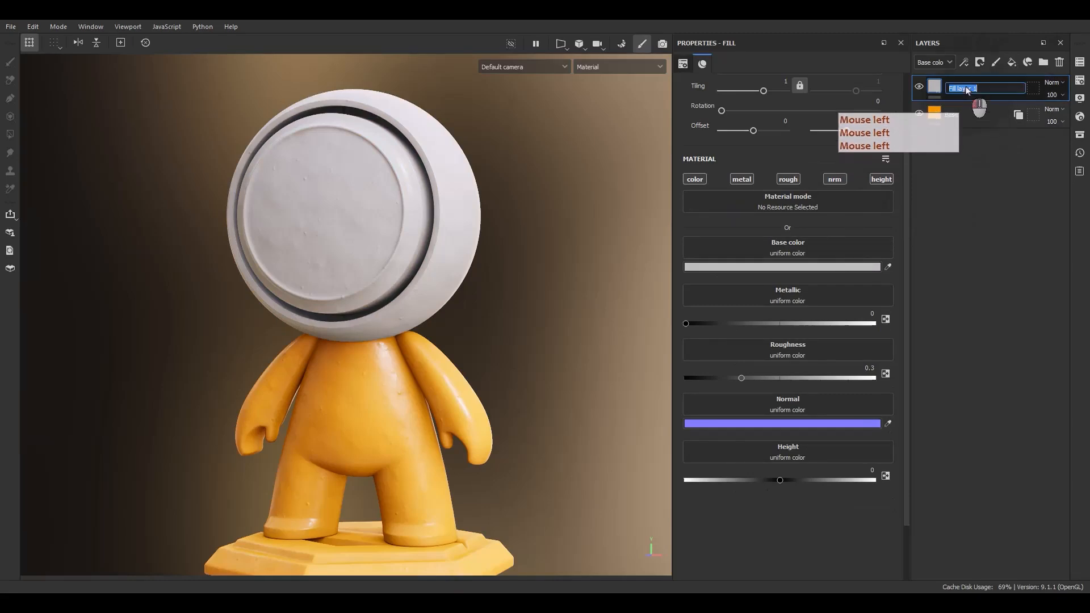
pyautogui.write('2')
pyautogui.press('Return')
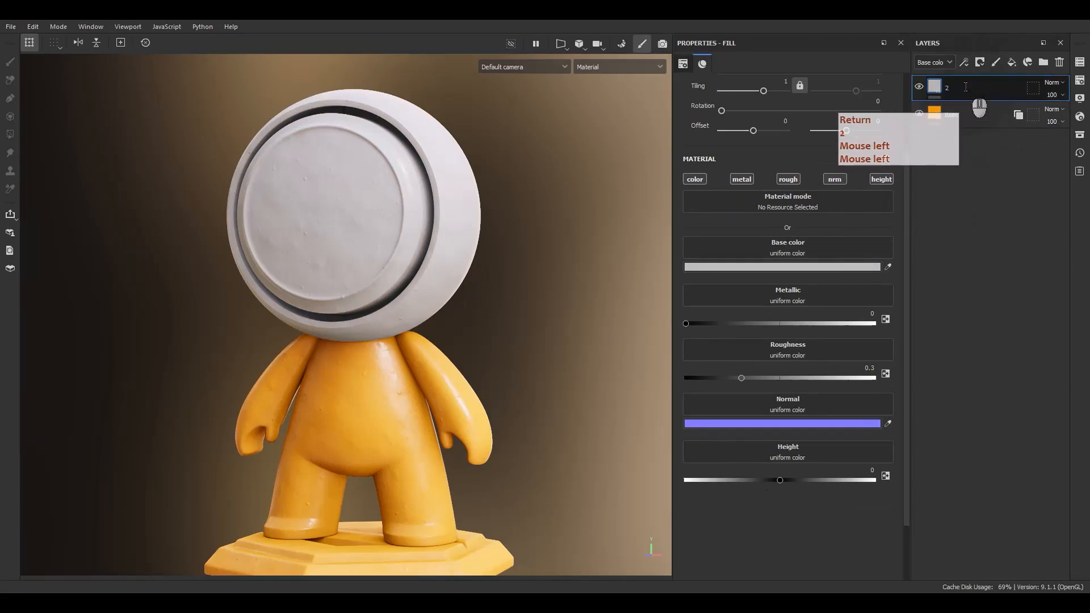
# Step: Set layer 2's base color to red and leave only its color channel enabled
pyautogui.click(737, 269)
pyautogui.click(738, 270)
pyautogui.moveTo(823, 415); pyautogui.dragTo(1011, 384)
pyautogui.click(934, 372)
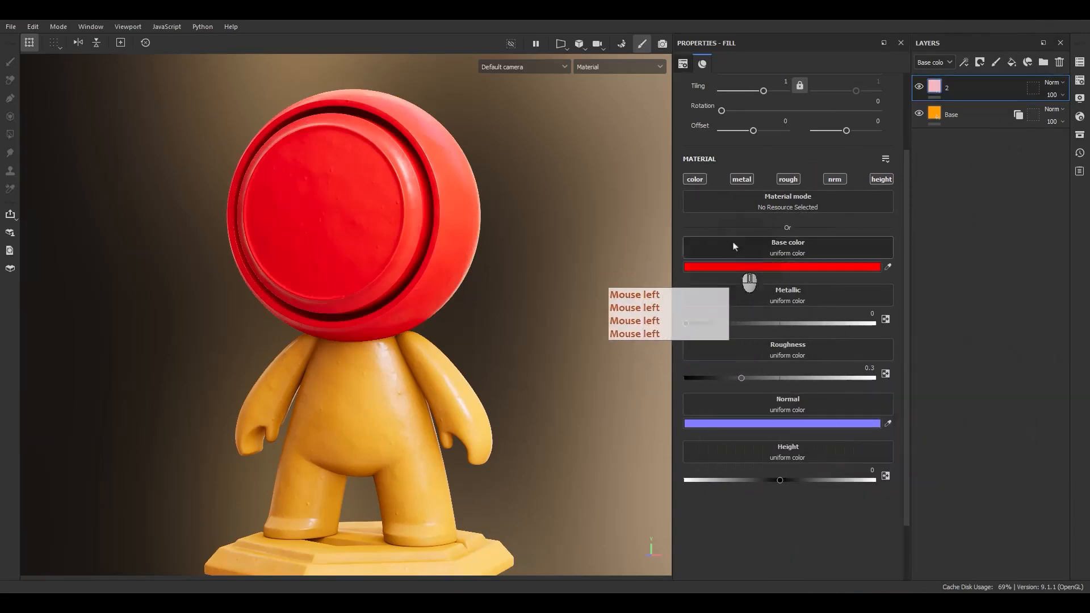
pyautogui.keyDown('alt'); pyautogui.click(699, 182); pyautogui.keyUp('alt')
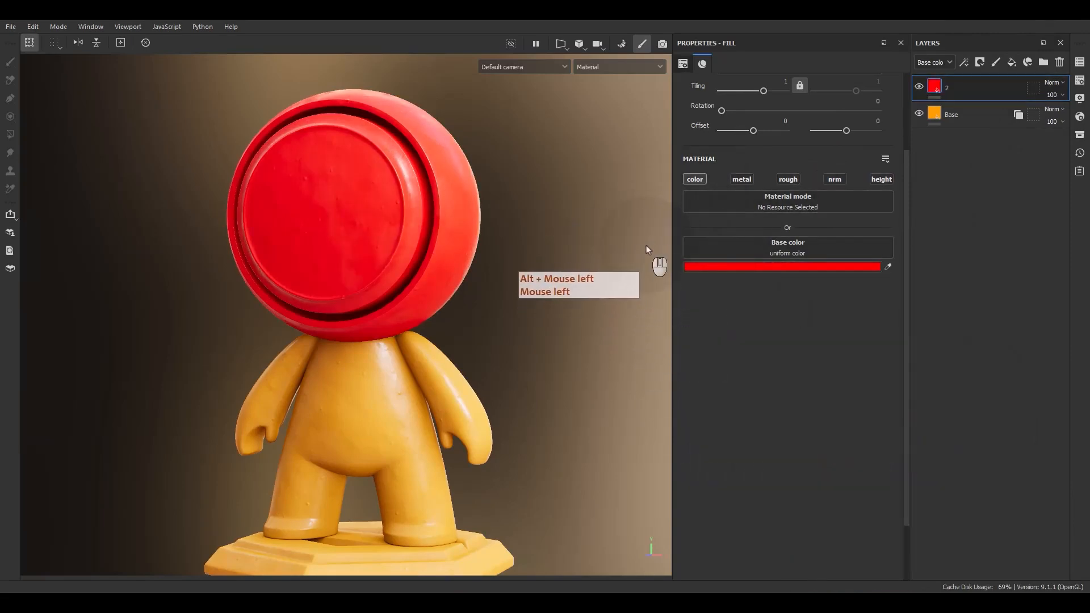
# Step: Add a black mask to layer 2 and add a paint effect to that mask
pyautogui.scroll(4, 507, 170)
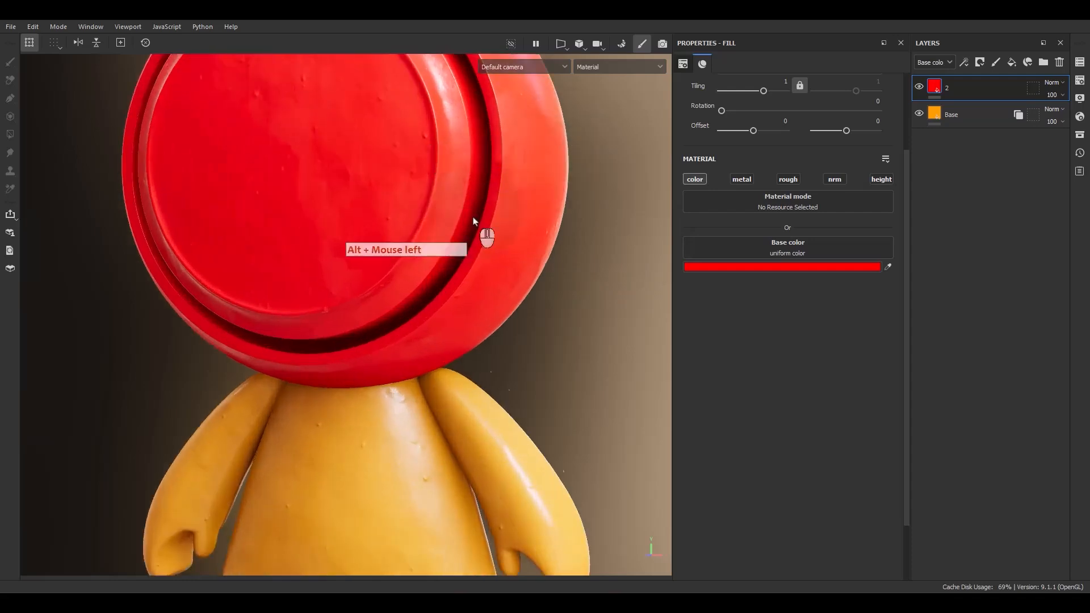
pyautogui.scroll(-3, 389, 157)
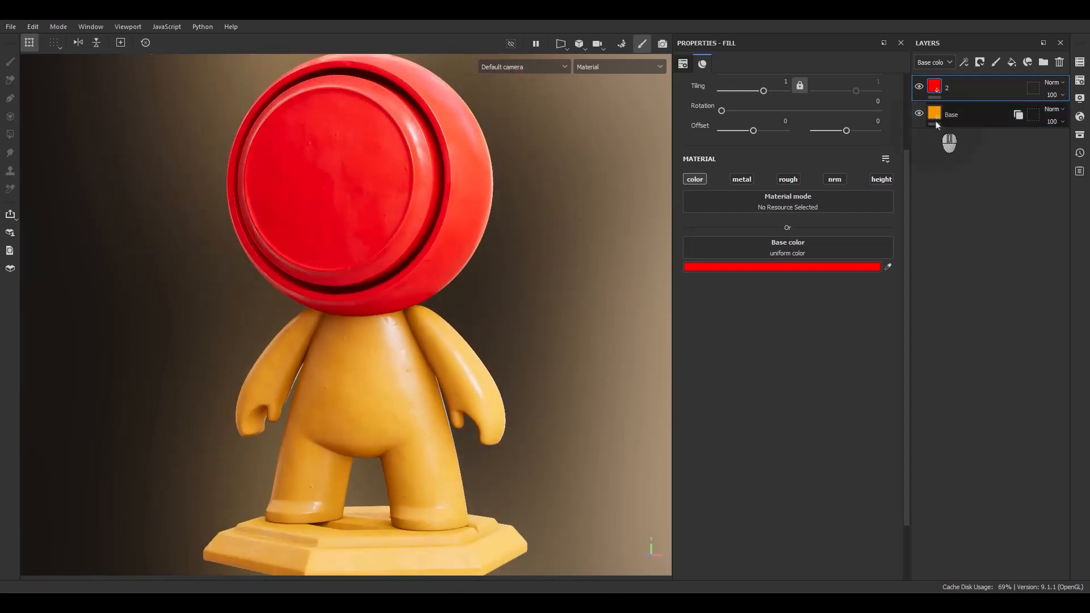
pyautogui.rightClick(953, 89)
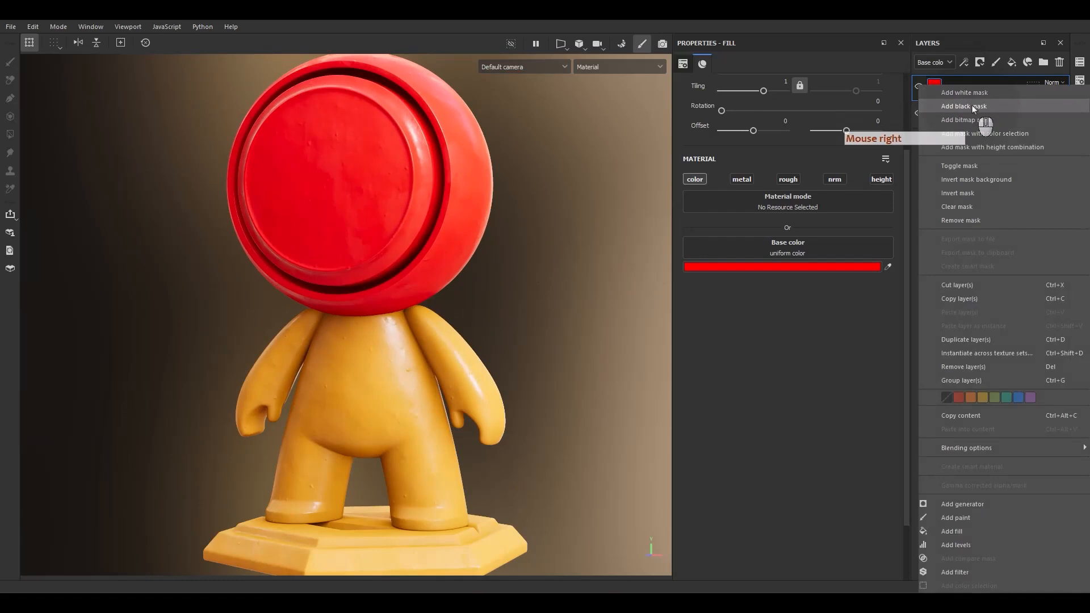
pyautogui.click(973, 106)
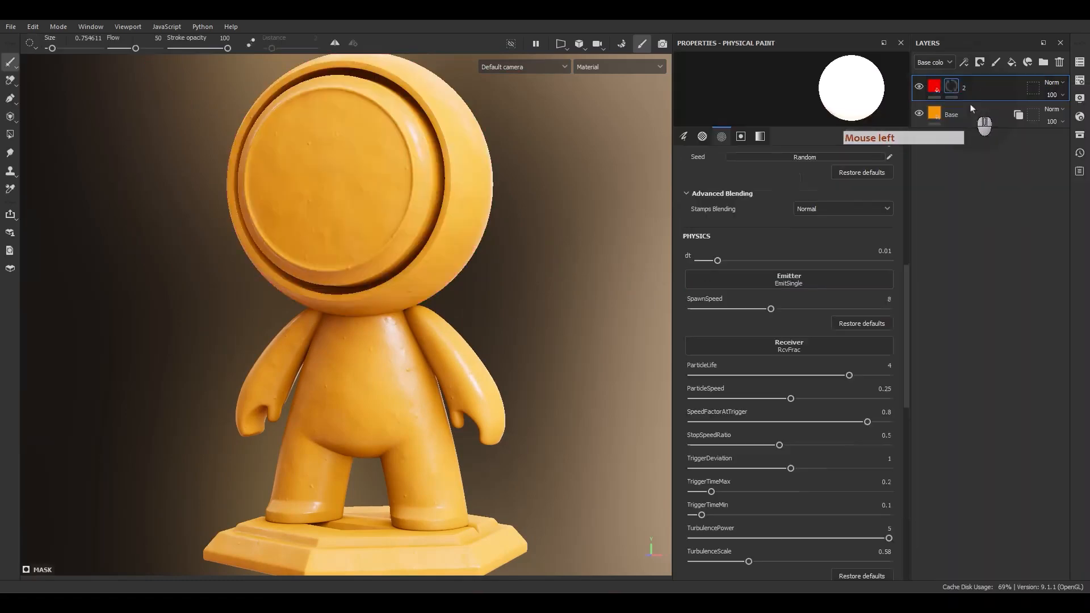
pyautogui.rightClick(959, 87)
pyautogui.click(955, 468)
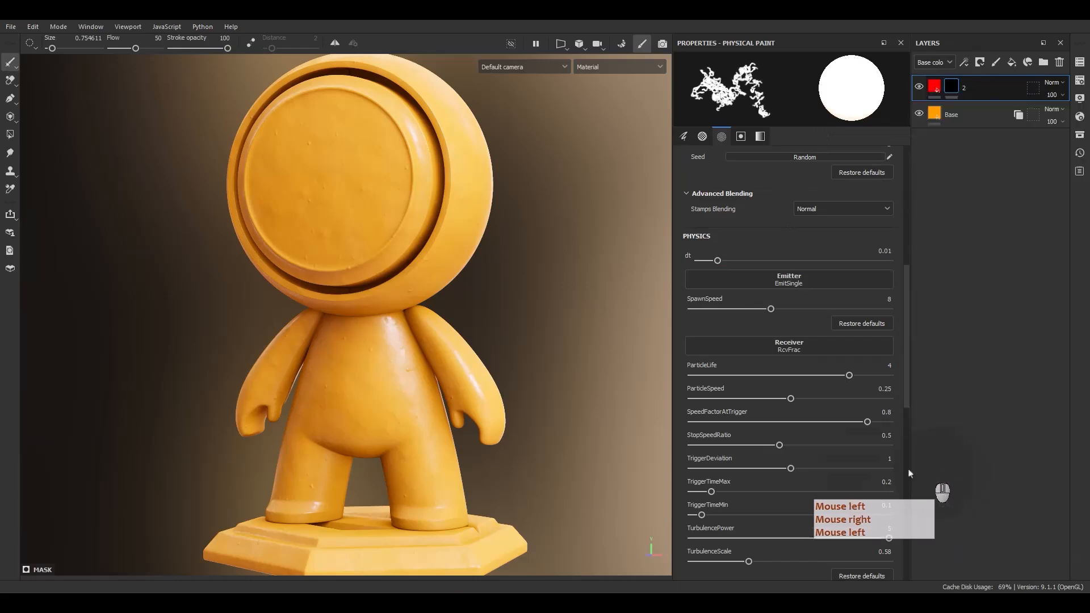
# Step: Switch to the Paint tool in the 2D-only view, with brush size about 30, hardness 1 and flow 100
pyautogui.click(9, 62)
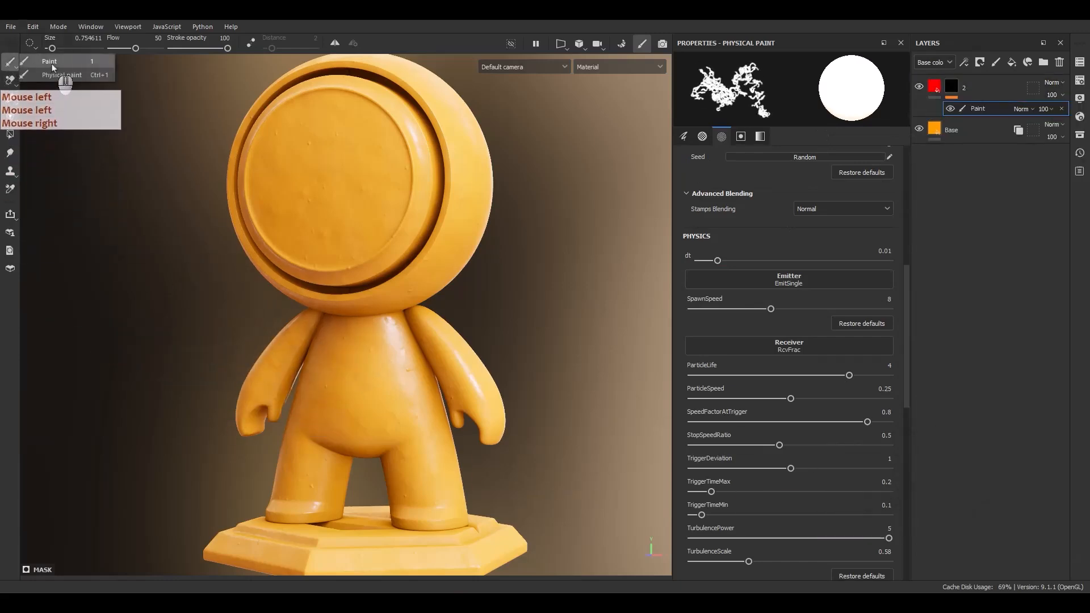
pyautogui.click(53, 62)
pyautogui.press('F3')
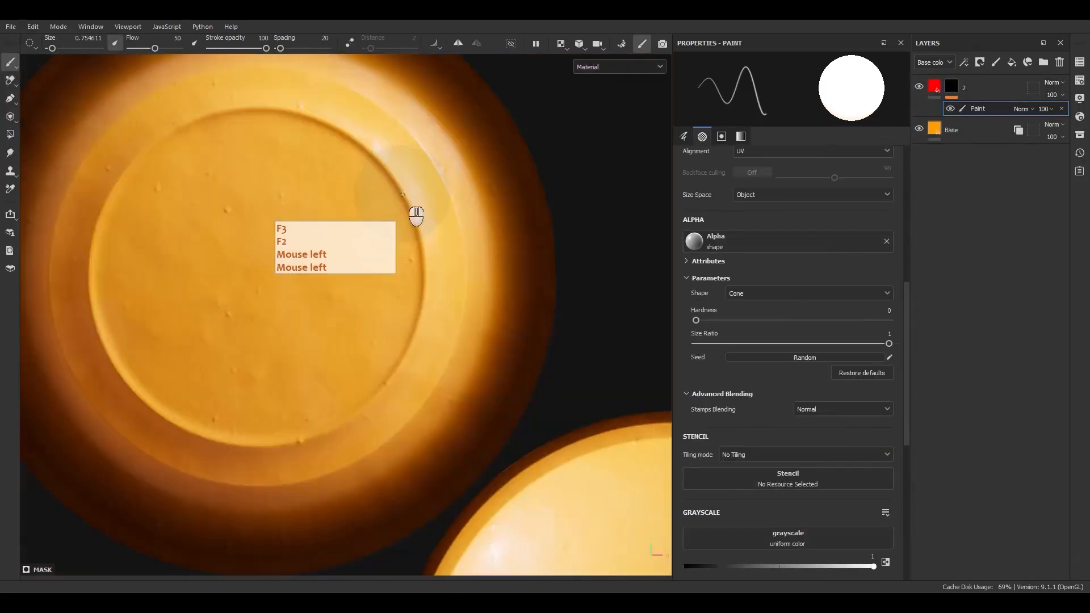
pyautogui.keyDown('alt'); pyautogui.moveTo(404, 225); pyautogui.dragTo(363, 260, button='middle'); pyautogui.keyUp('alt')
pyautogui.moveTo(363, 260)
pyautogui.keyDown('alt'); pyautogui.mouseDown(button='right')
pyautogui.moveTo(293, 222)
pyautogui.moveTo(305, 236)
pyautogui.moveTo(396, 230)
pyautogui.mouseUp(button='right'); pyautogui.keyUp('alt')
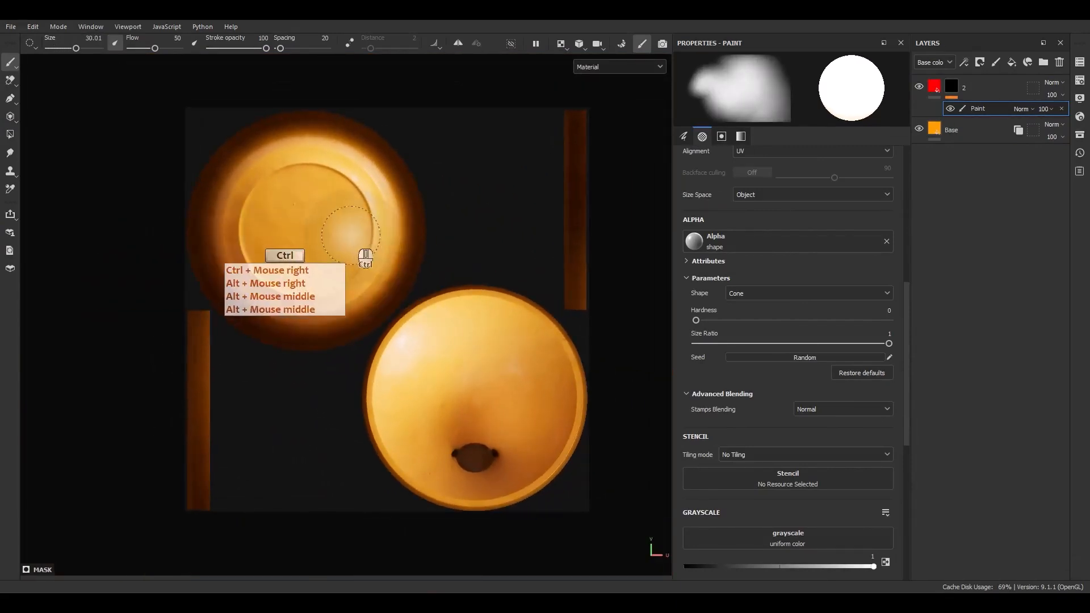
pyautogui.moveTo(324, 222)
pyautogui.keyDown('ctrl'); pyautogui.mouseDown(button='right')
pyautogui.moveTo(307, 151)
pyautogui.moveTo(317, 52)
pyautogui.mouseUp(button='right'); pyautogui.keyUp('ctrl')
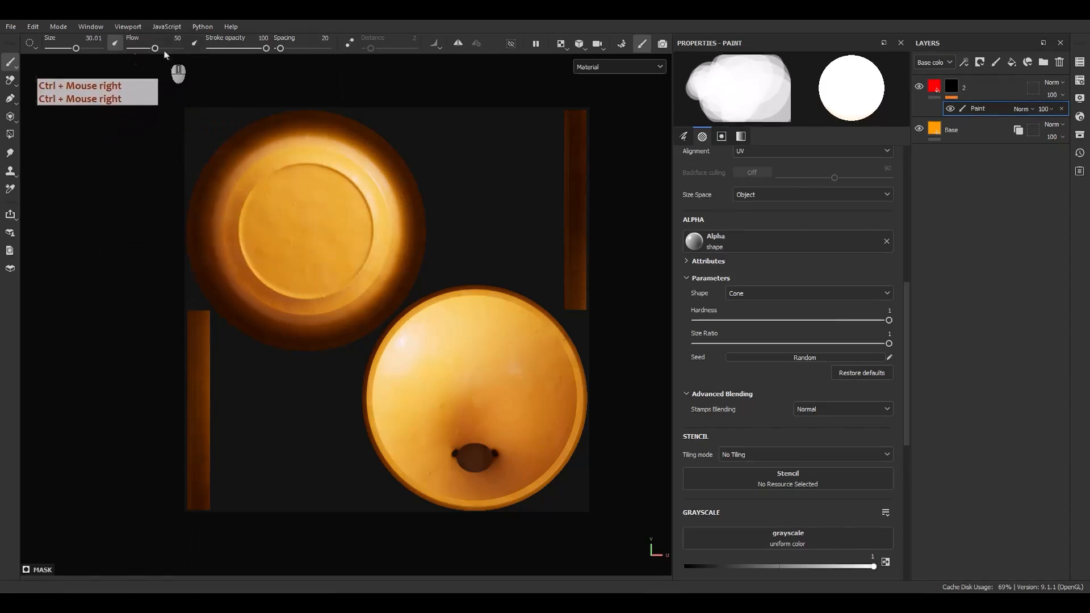
pyautogui.moveTo(155, 48); pyautogui.dragTo(207, 47)
# Step: Try painting the mask over the UV island with the front disc in the 2D view, and undo it
pyautogui.moveTo(256, 130)
pyautogui.mouseDown()
pyautogui.moveTo(384, 180)
pyautogui.moveTo(370, 136)
pyautogui.moveTo(270, 236)
pyautogui.moveTo(217, 250)
pyautogui.moveTo(263, 316)
pyautogui.moveTo(230, 297)
pyautogui.moveTo(377, 328)
pyautogui.moveTo(416, 217)
pyautogui.moveTo(438, 285)
pyautogui.moveTo(376, 224)
pyautogui.mouseUp()
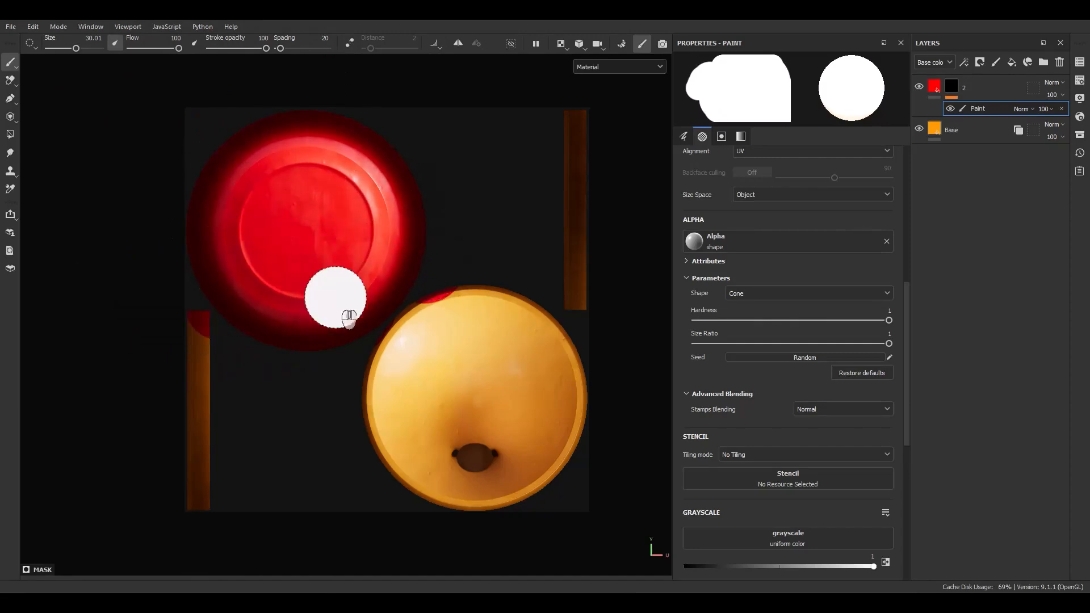
pyautogui.scroll(3, 335, 315)
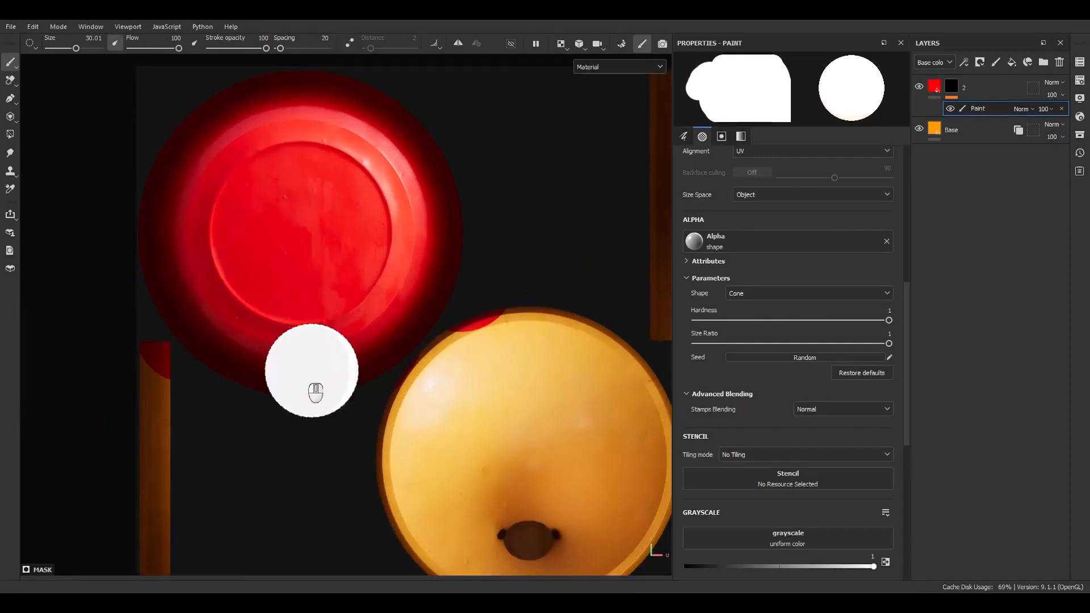
pyautogui.hotkey('ctrl', 'z')
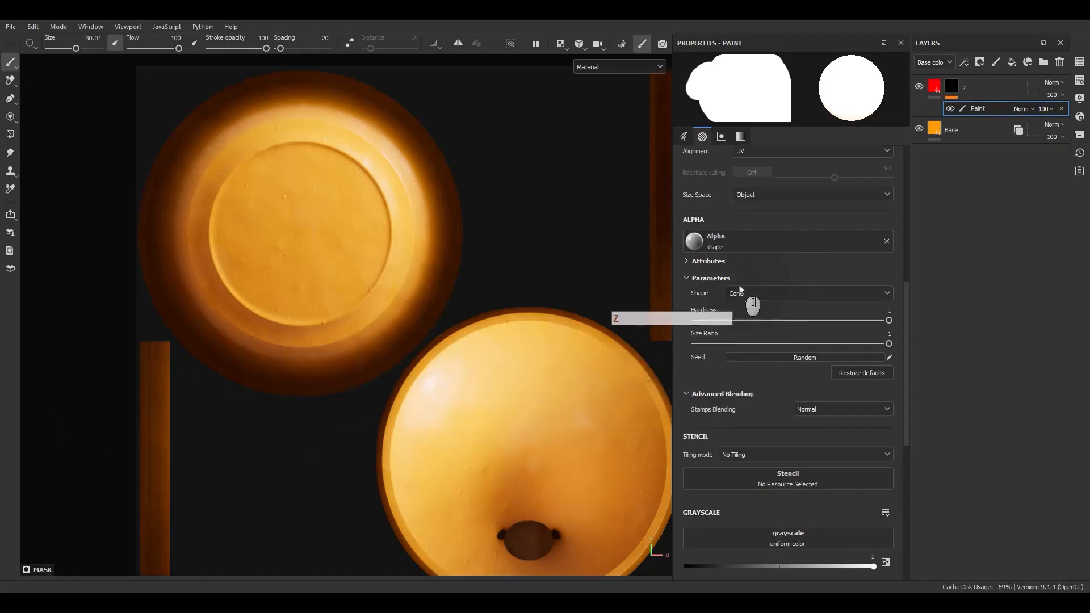
pyautogui.scroll(3, 747, 299)
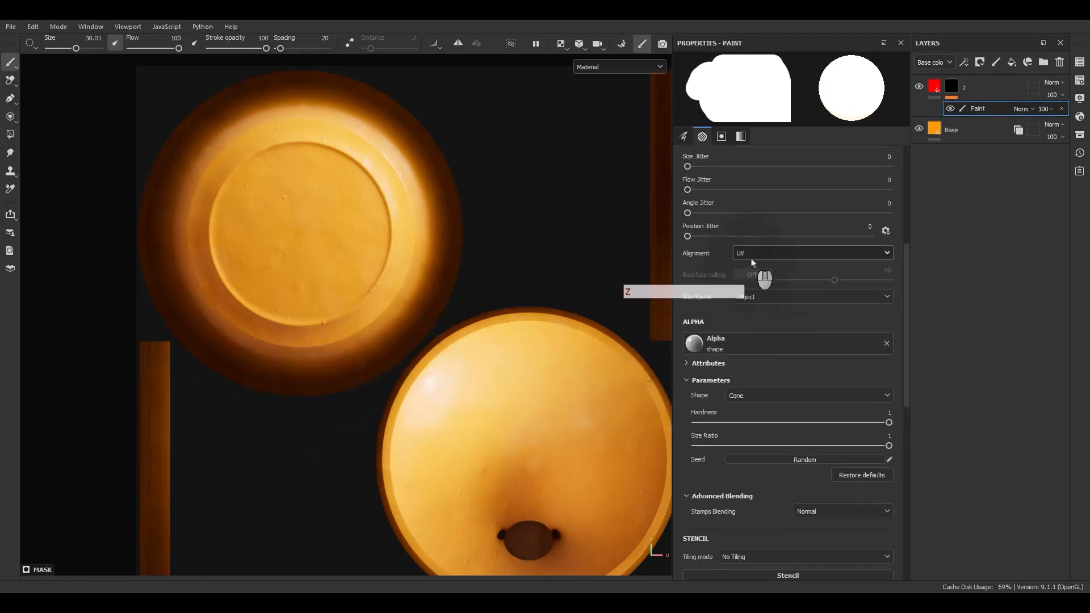
# Step: Set the brush size space to Texture with size about 18, and paint the front disc's UV island in layer 2's mask
pyautogui.click(744, 297)
pyautogui.click(748, 336)
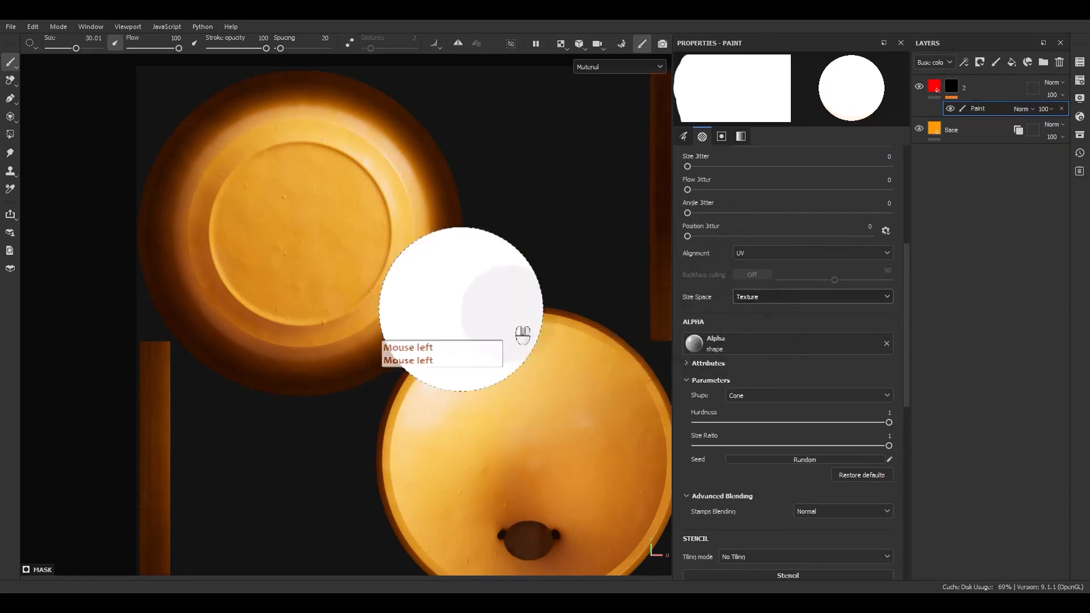
pyautogui.moveTo(520, 331)
pyautogui.keyDown('ctrl'); pyautogui.mouseDown(button='right')
pyautogui.moveTo(348, 287)
pyautogui.moveTo(340, 311)
pyautogui.mouseUp(button='right'); pyautogui.keyUp('ctrl')
pyautogui.moveTo(341, 311)
pyautogui.mouseDown()
pyautogui.moveTo(441, 267)
pyautogui.moveTo(389, 168)
pyautogui.moveTo(401, 175)
pyautogui.moveTo(248, 134)
pyautogui.moveTo(225, 262)
pyautogui.moveTo(192, 244)
pyautogui.moveTo(194, 311)
pyautogui.moveTo(244, 352)
pyautogui.moveTo(321, 379)
pyautogui.moveTo(377, 348)
pyautogui.moveTo(409, 319)
pyautogui.moveTo(326, 301)
pyautogui.moveTo(322, 209)
pyautogui.moveTo(313, 243)
pyautogui.mouseUp()
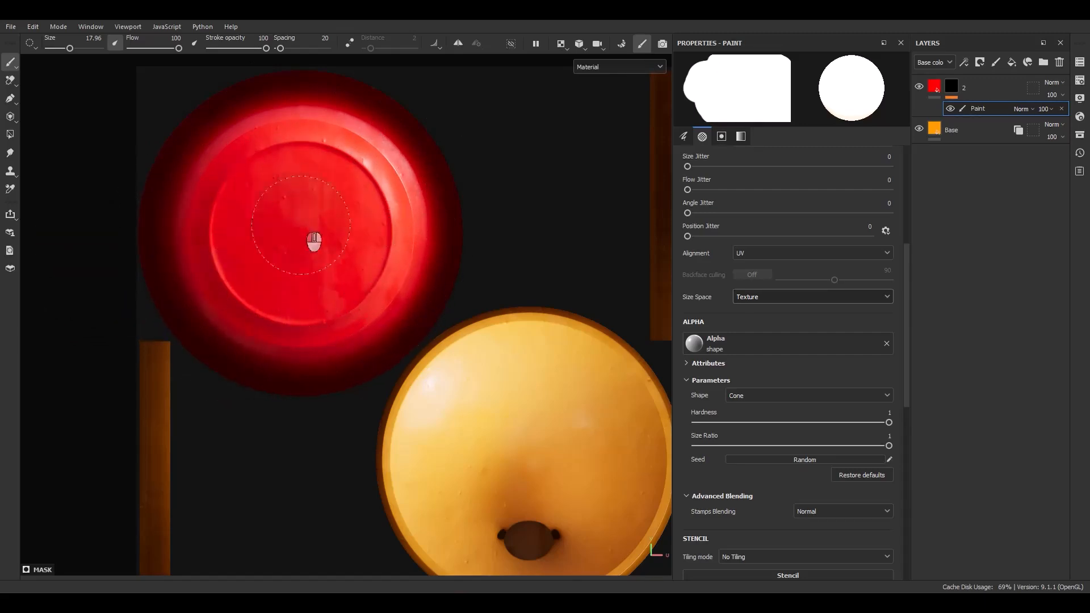
pyautogui.press('F1')
pyautogui.keyDown('alt'); pyautogui.moveTo(278, 233); pyautogui.dragTo(282, 294, button='middle'); pyautogui.keyUp('alt')
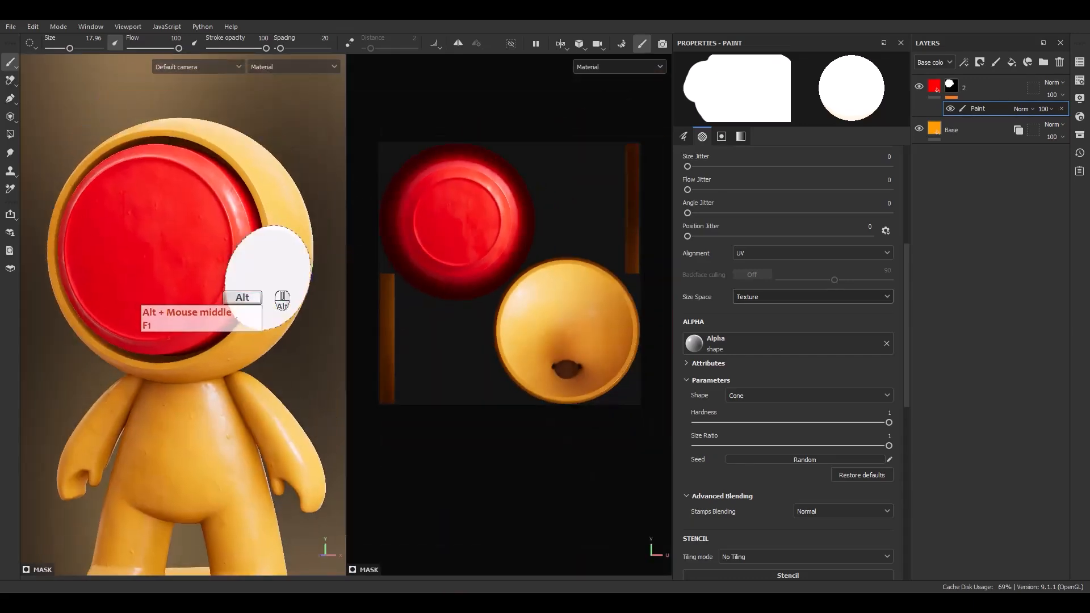
pyautogui.keyDown('alt'); pyautogui.moveTo(282, 294); pyautogui.dragTo(257, 283); pyautogui.keyUp('alt')
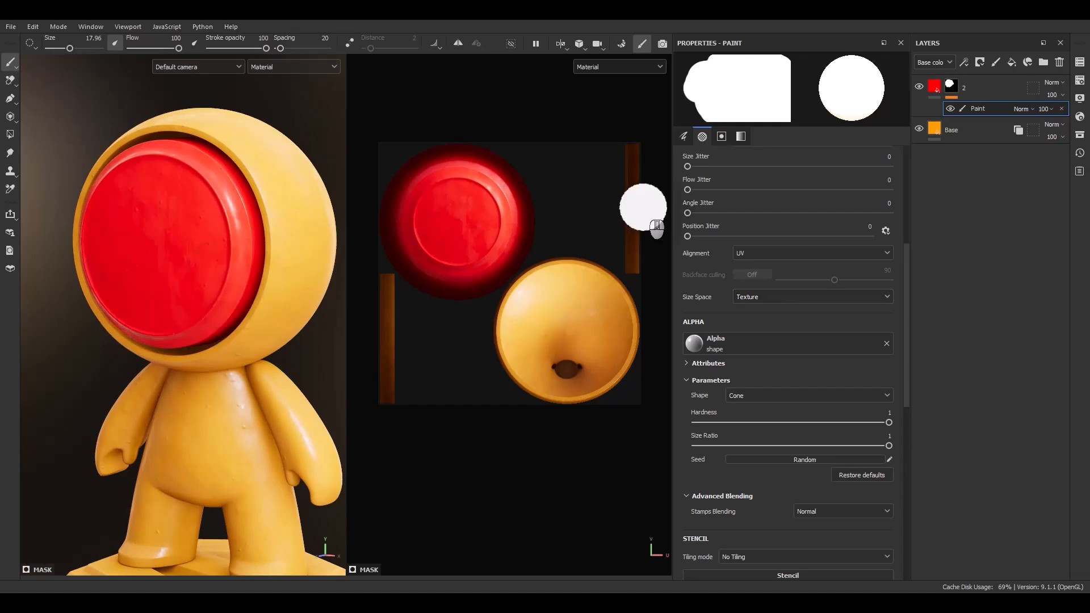
# Step: Hide the existing paint effect on layer 2's mask and add a new paint effect above it
pyautogui.click(950, 109)
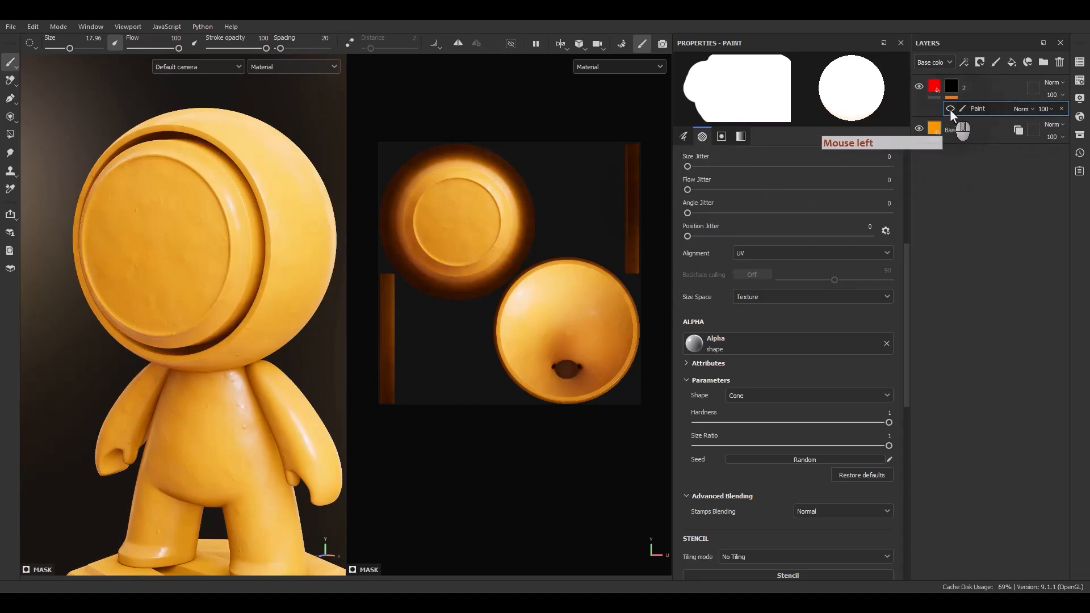
pyautogui.rightClick(980, 107)
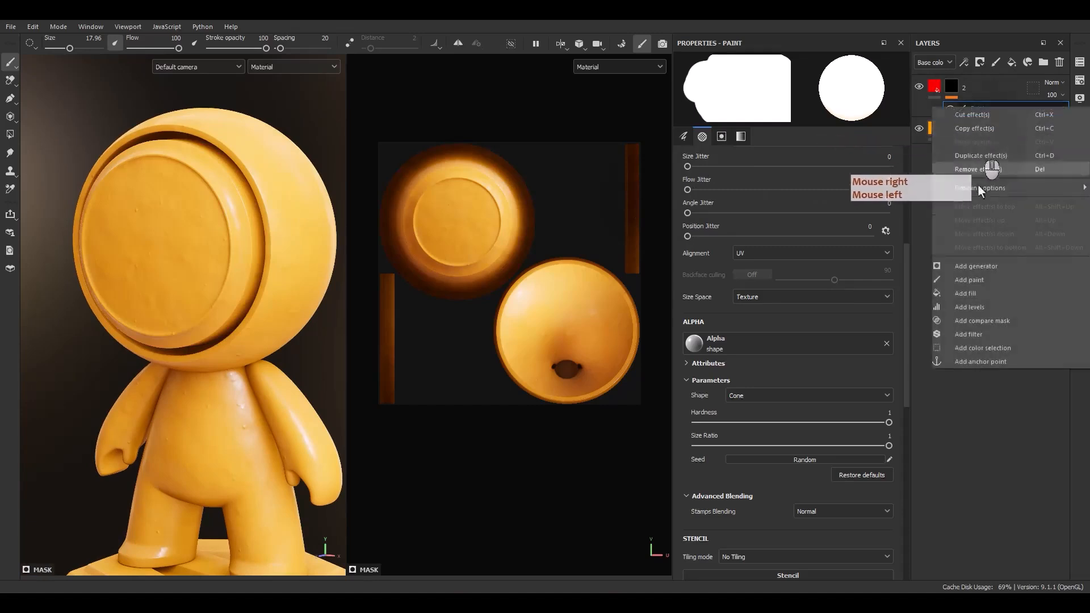
pyautogui.click(973, 281)
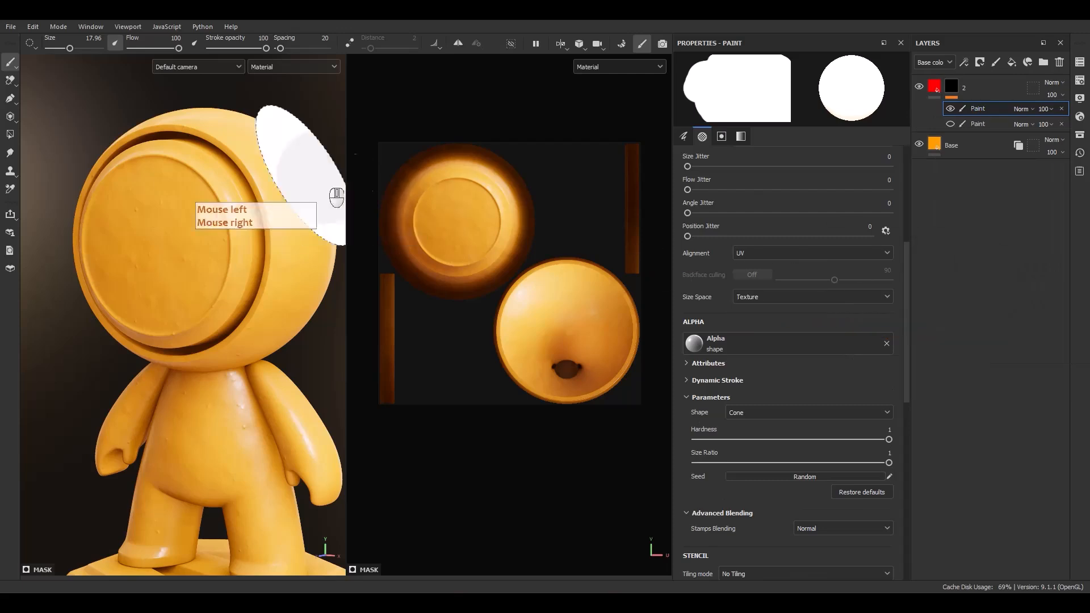
# Step: Fill the front disc in the mask using Polygon Fill in UV chunk mode
pyautogui.click(10, 137)
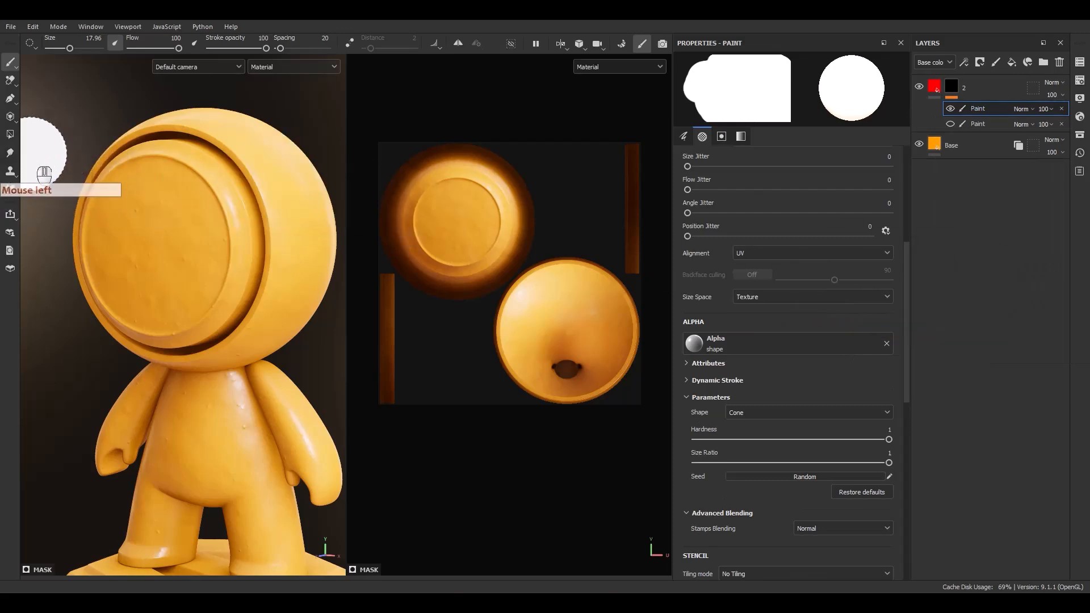
pyautogui.click(9, 134)
pyautogui.click(84, 43)
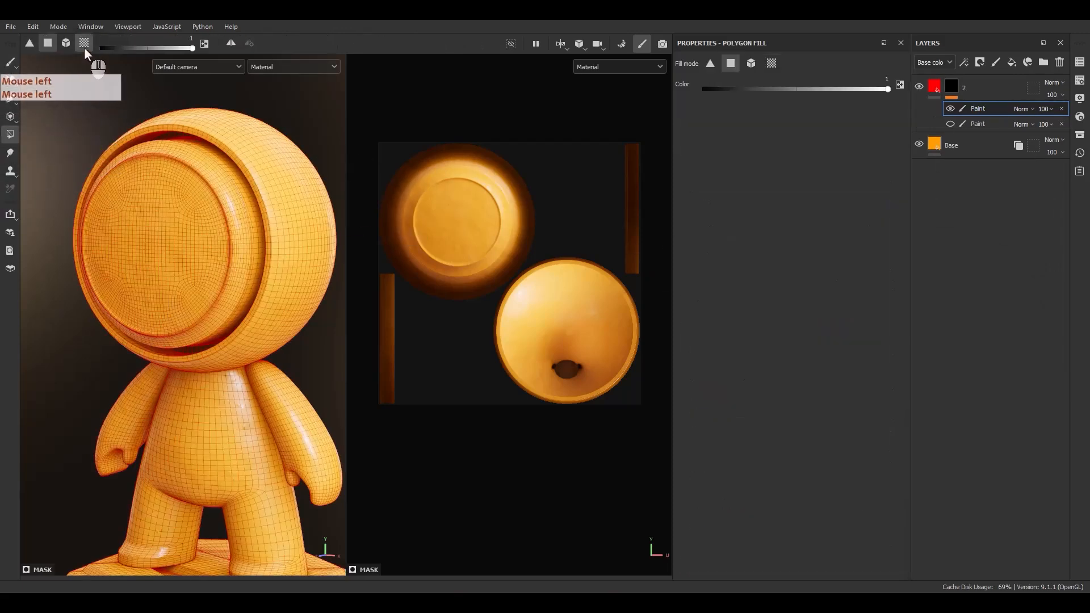
pyautogui.click(182, 216)
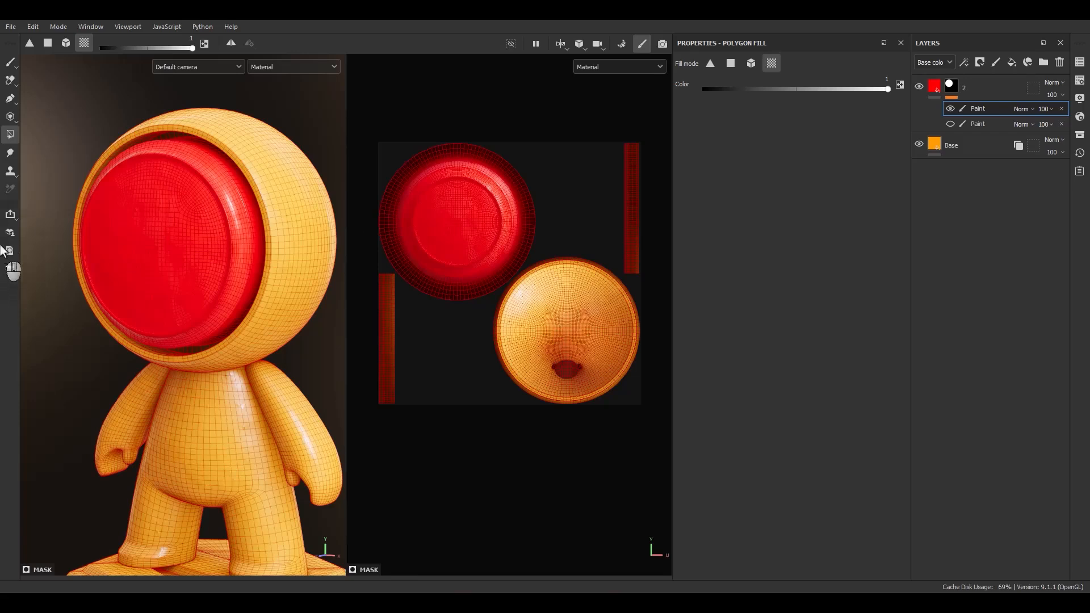
# Step: Remove both paint effects from layer 2's mask and delete layer 2
pyautogui.click(1061, 108)
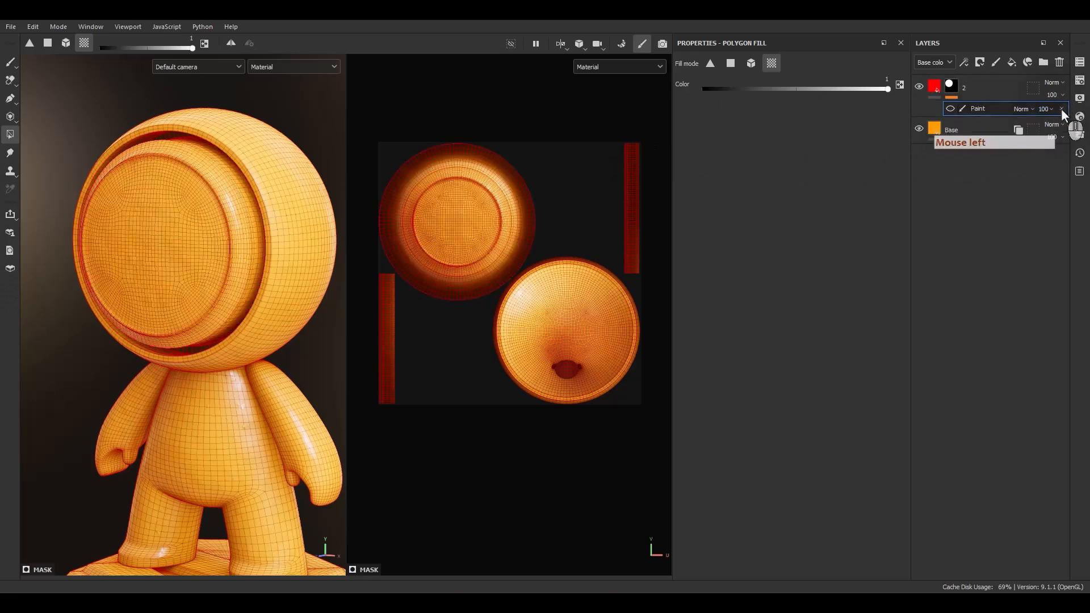
pyautogui.click(1061, 108)
pyautogui.click(982, 150)
pyautogui.click(1004, 79)
pyautogui.click(1059, 62)
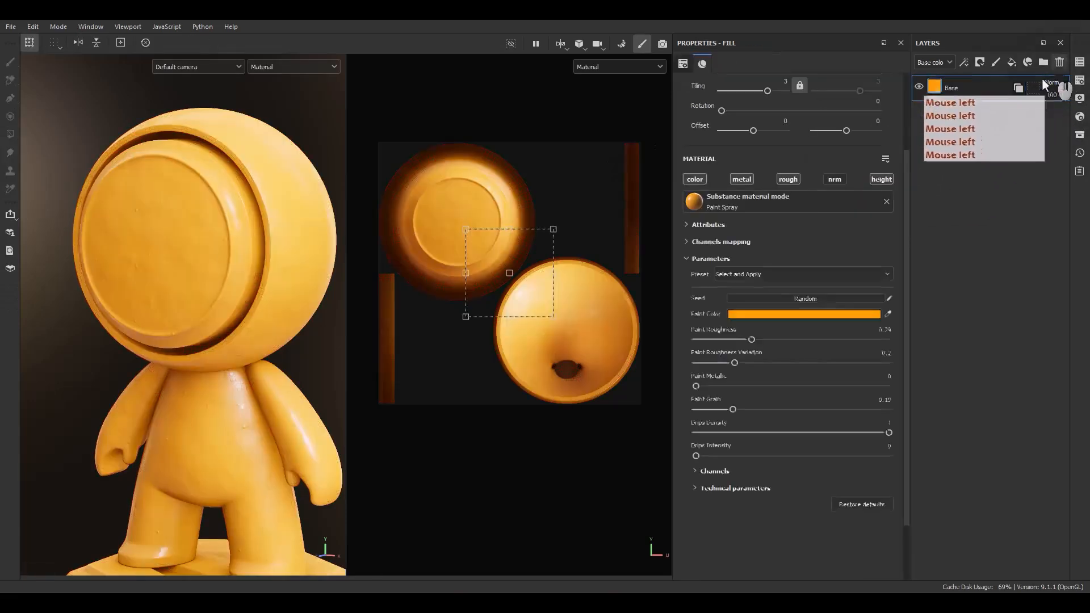
pyautogui.click(992, 173)
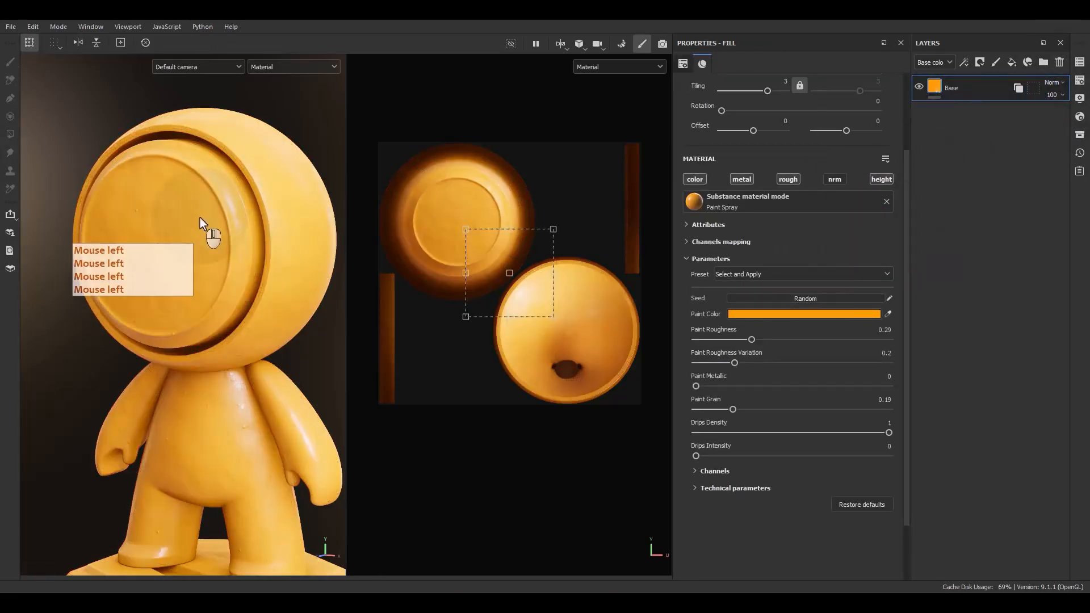
# Step: Switch to the 3D-only view and add a fill layer with Concrete wall smooth pillar texture as its base color
pyautogui.press('F2')
pyautogui.keyDown('alt'); pyautogui.moveTo(199, 217); pyautogui.dragTo(398, 214); pyautogui.keyUp('alt')
pyautogui.keyDown('alt'); pyautogui.moveTo(398, 214); pyautogui.dragTo(375, 258, button='right'); pyautogui.keyUp('alt')
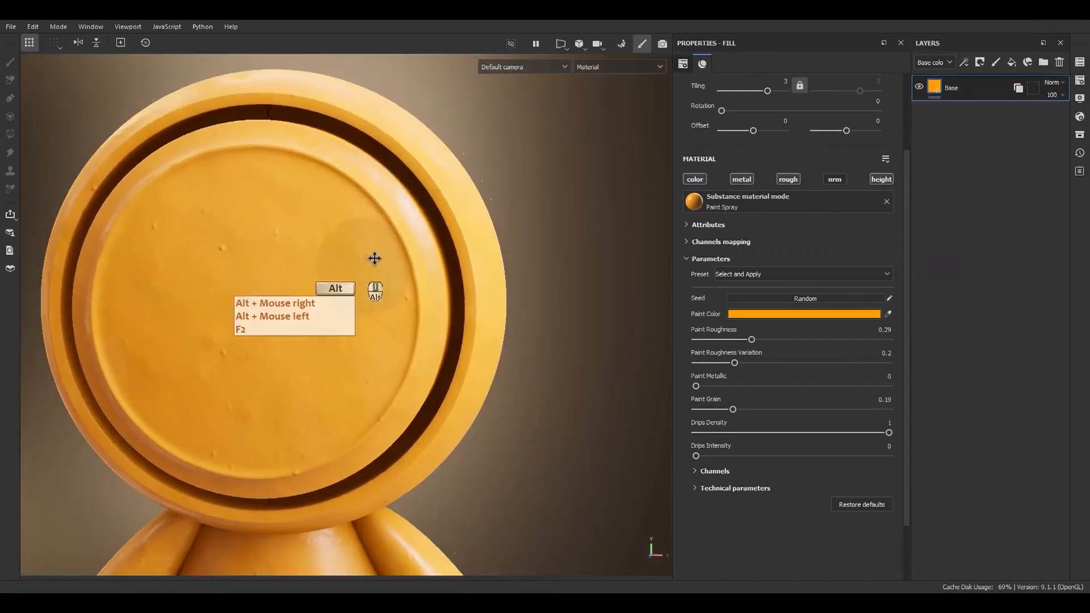
pyautogui.keyDown('alt'); pyautogui.moveTo(375, 258); pyautogui.dragTo(426, 272, button='middle'); pyautogui.keyUp('alt')
pyautogui.keyDown('alt'); pyautogui.moveTo(425, 273); pyautogui.dragTo(532, 281); pyautogui.keyUp('alt')
pyautogui.keyDown('alt'); pyautogui.moveTo(532, 281); pyautogui.dragTo(550, 264, button='middle'); pyautogui.keyUp('alt')
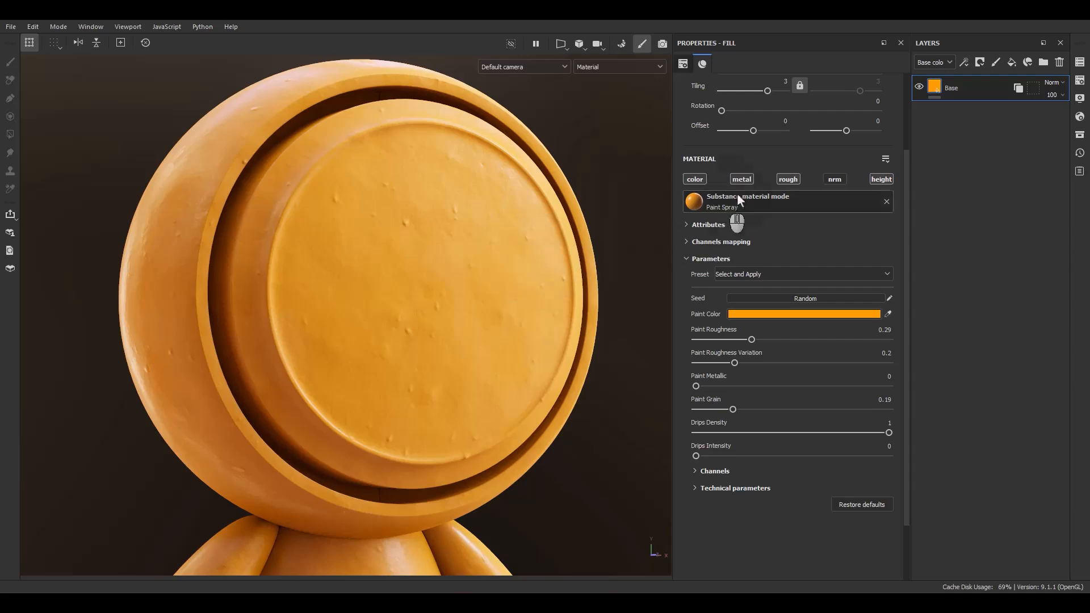
pyautogui.click(1012, 64)
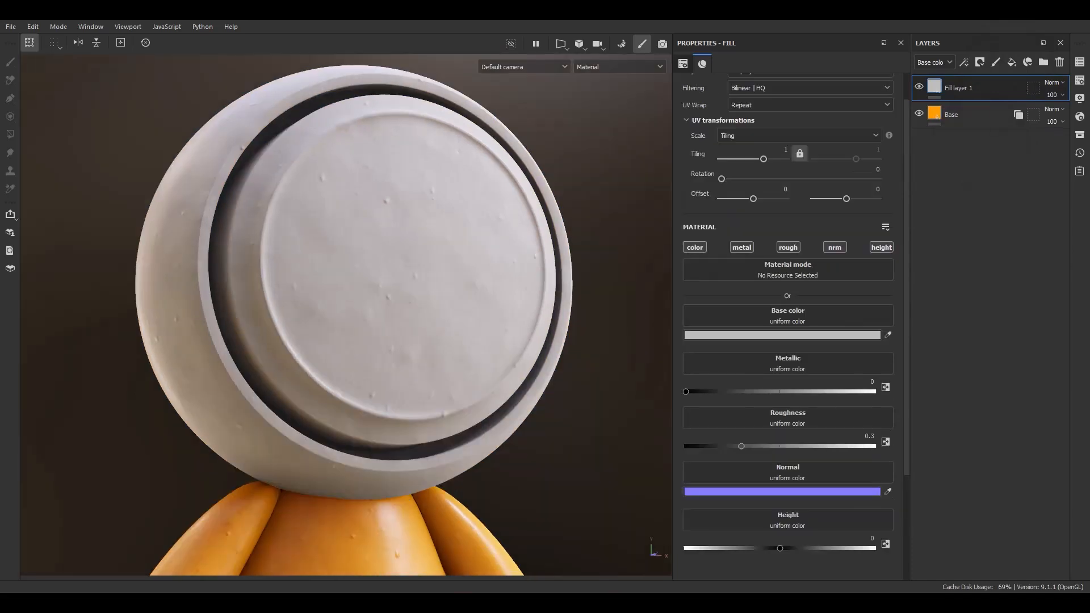
pyautogui.moveTo(1089, 503); pyautogui.dragTo(789, 315)
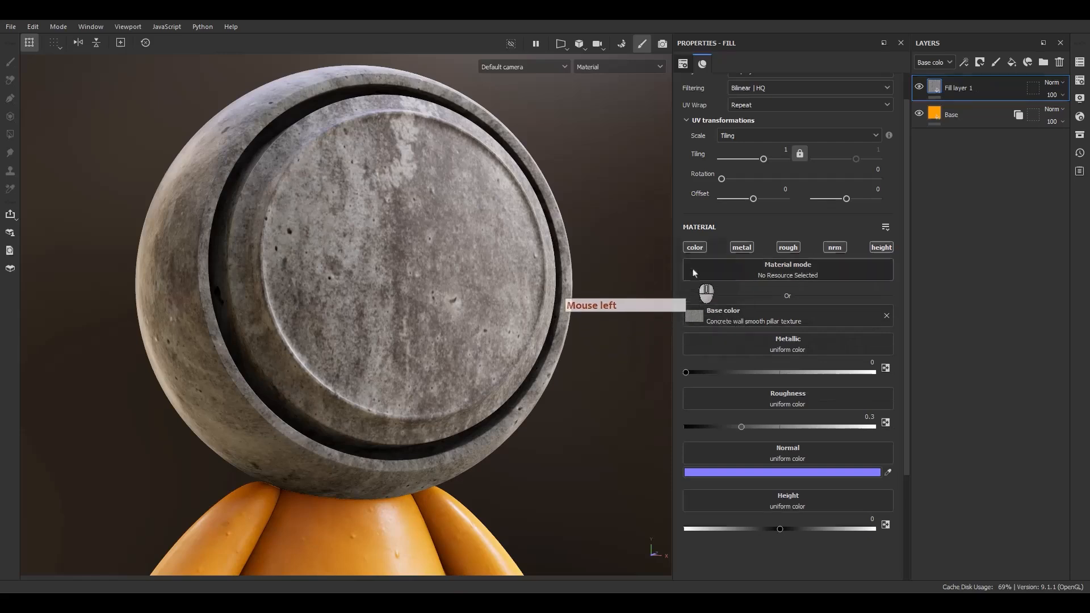
# Step: Leave only the concrete fill layer's color channel enabled and set its tiling to 2
pyautogui.keyDown('alt'); pyautogui.click(697, 248); pyautogui.keyUp('alt')
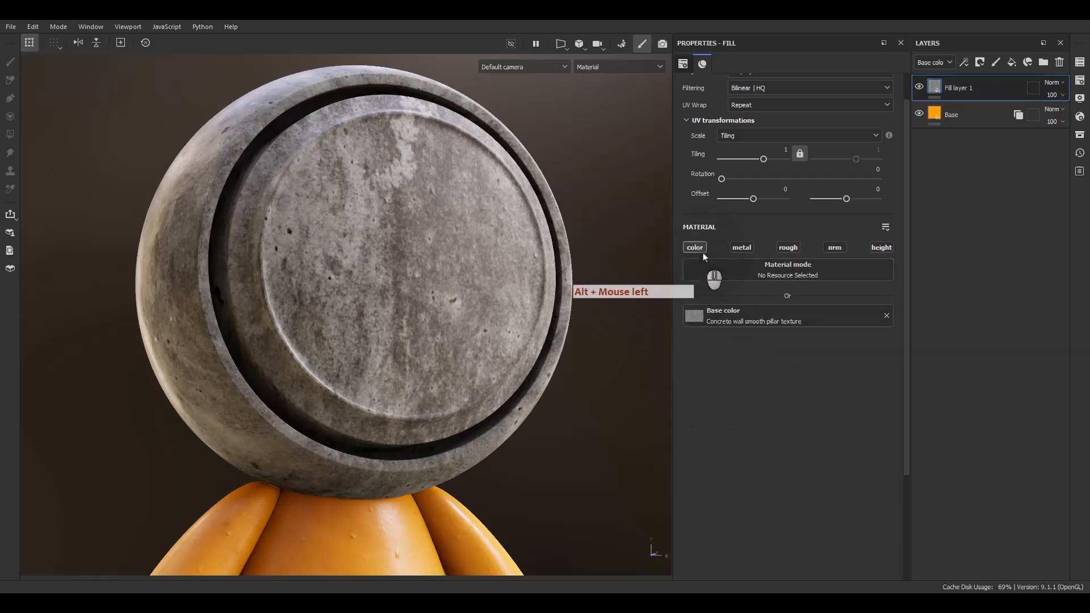
pyautogui.click(784, 149)
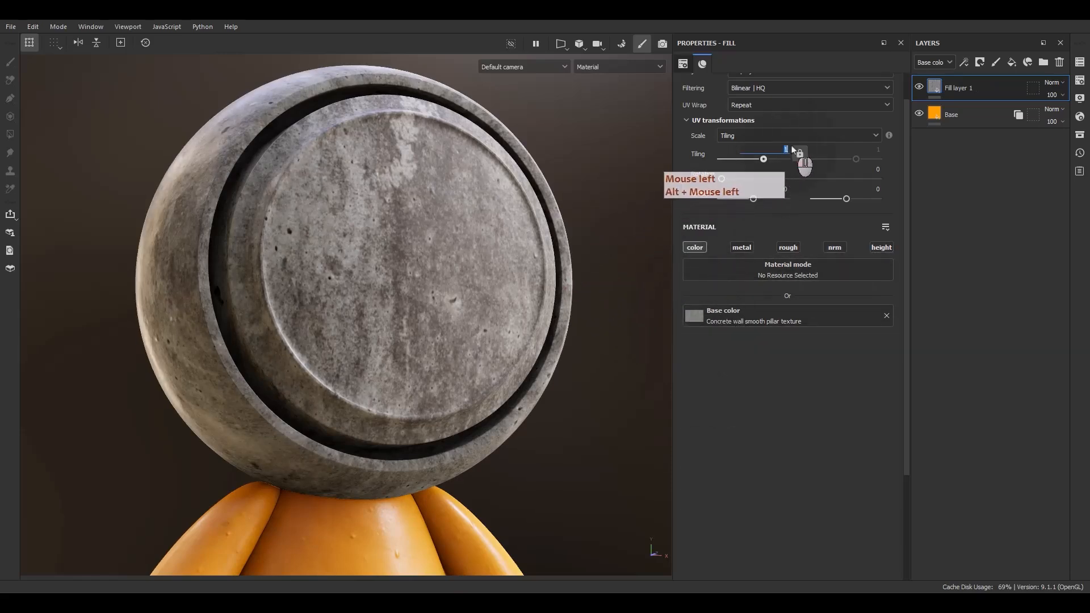
pyautogui.write('2')
pyautogui.press('Return')
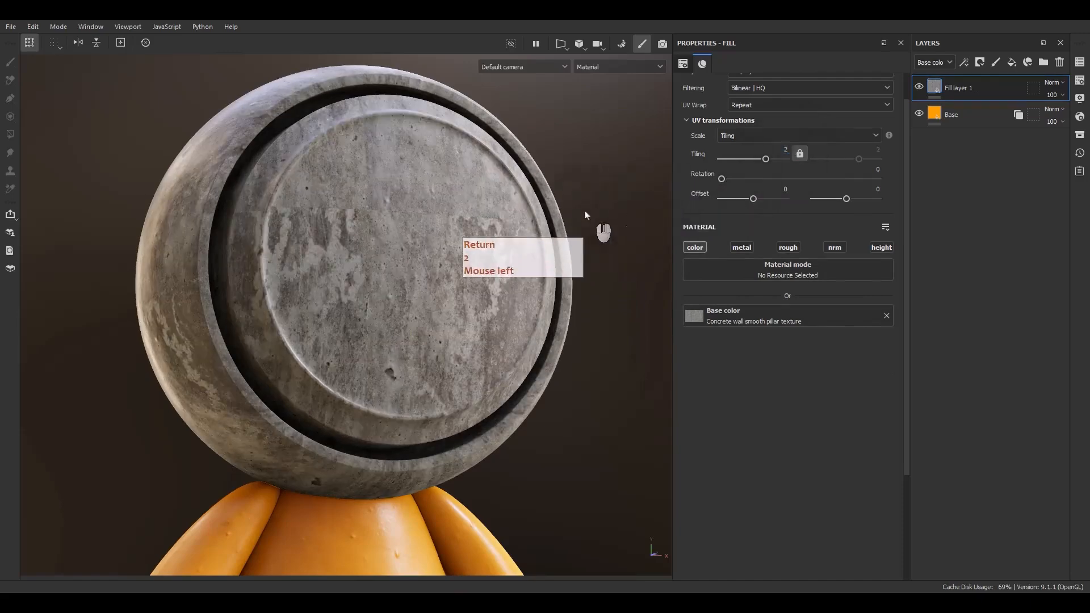
# Step: Examine the tiling seams of the concrete texture on the front disc up close
pyautogui.keyDown('alt'); pyautogui.moveTo(482, 230); pyautogui.dragTo(463, 247, button='middle'); pyautogui.keyUp('alt')
pyautogui.keyDown('alt'); pyautogui.moveTo(449, 250); pyautogui.dragTo(510, 283); pyautogui.keyUp('alt')
pyautogui.scroll(2, 340, 253)
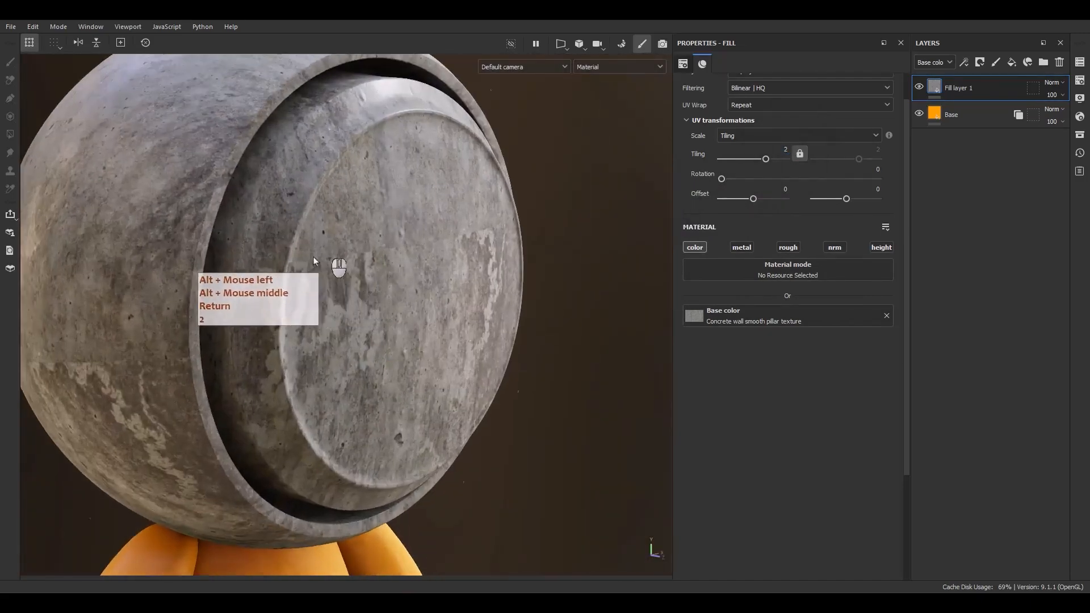
pyautogui.scroll(5, 306, 267)
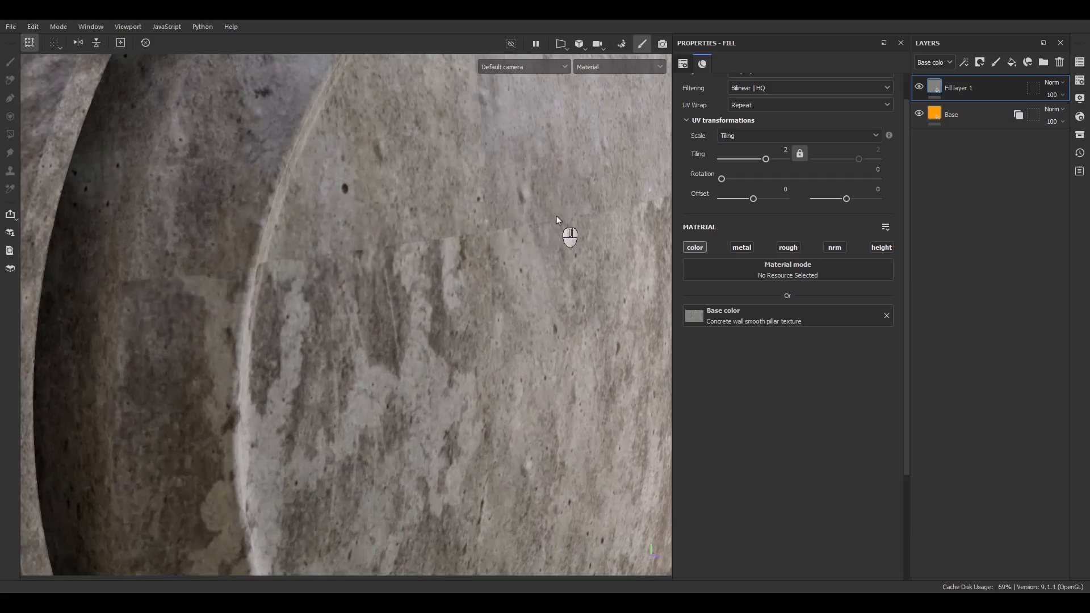
pyautogui.scroll(-5, 444, 247)
pyautogui.keyDown('alt'); pyautogui.moveTo(379, 264); pyautogui.dragTo(454, 276); pyautogui.keyUp('alt')
pyautogui.keyDown('alt'); pyautogui.moveTo(454, 275); pyautogui.dragTo(453, 244, button='right'); pyautogui.keyUp('alt')
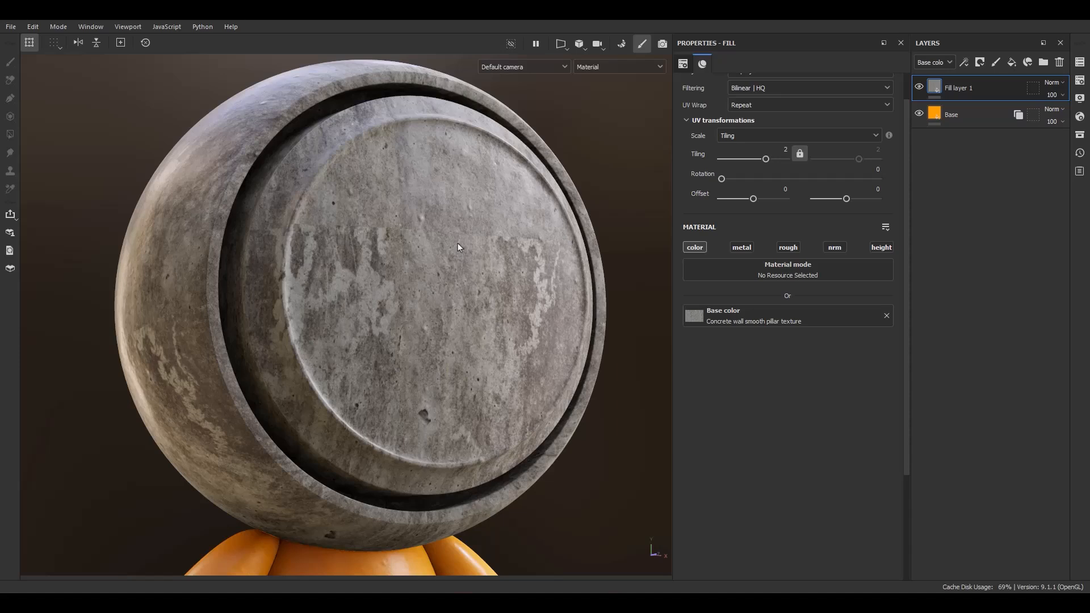
# Step: Add a paint layer above the concrete fill layer and set its base color blending mode to Passthrough
pyautogui.click(996, 62)
pyautogui.click(969, 88)
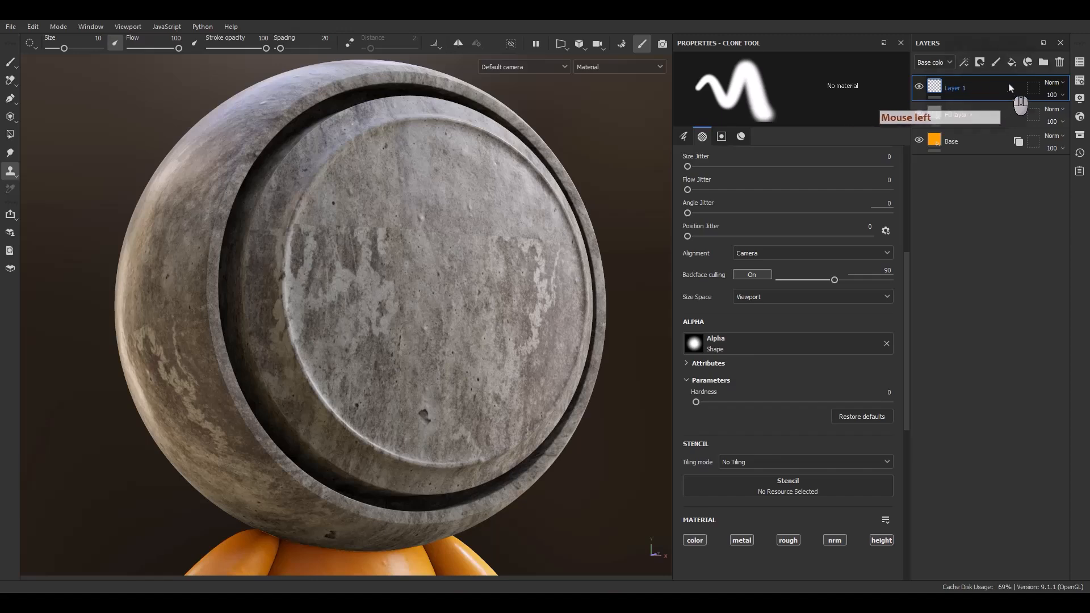
pyautogui.click(1053, 85)
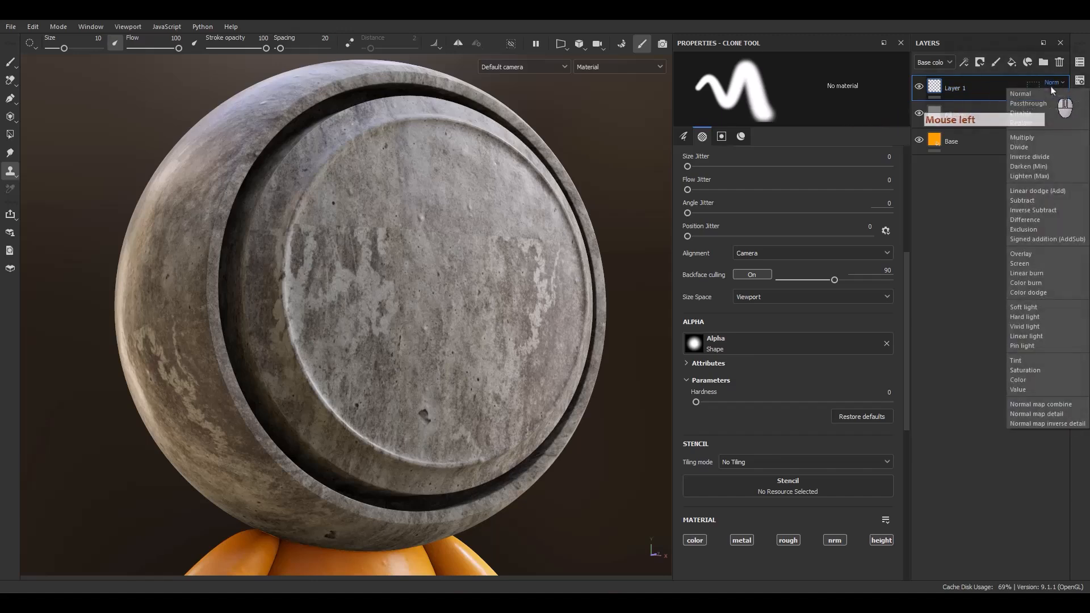
pyautogui.click(1028, 105)
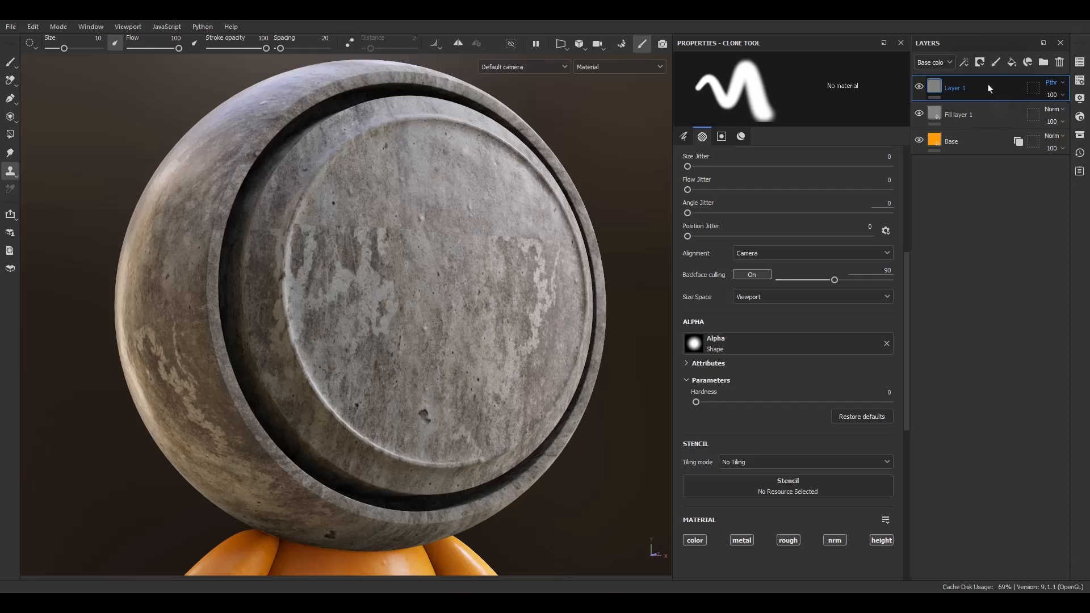
# Step: Choose Clone (relative source), sample the concrete near the front disc's upper edge, and clone it below the seam
pyautogui.click(11, 171)
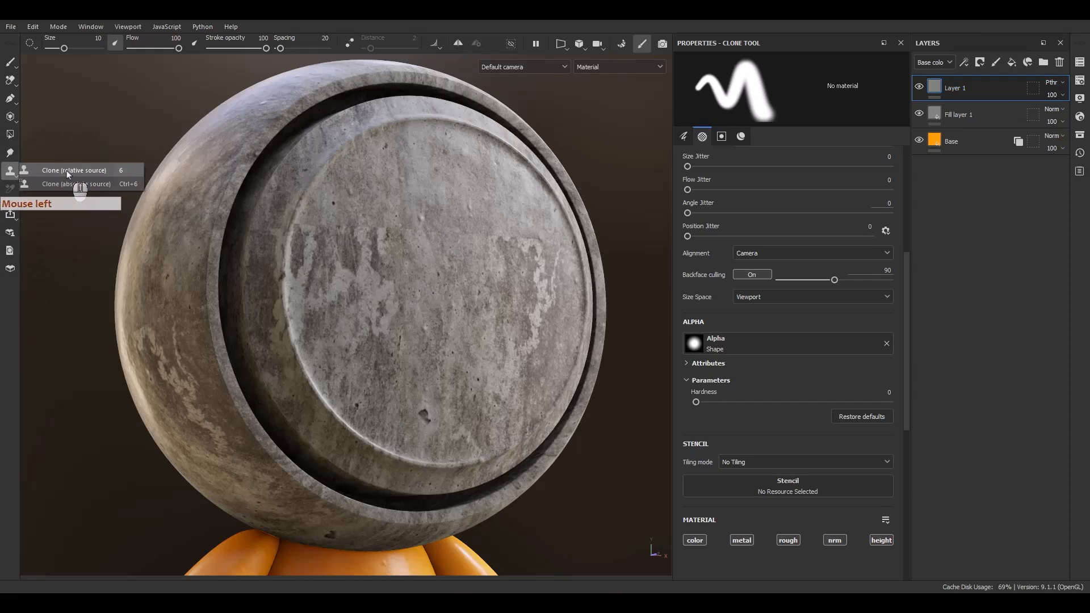
pyautogui.keyDown('alt'); pyautogui.moveTo(581, 287); pyautogui.dragTo(341, 189); pyautogui.keyUp('alt')
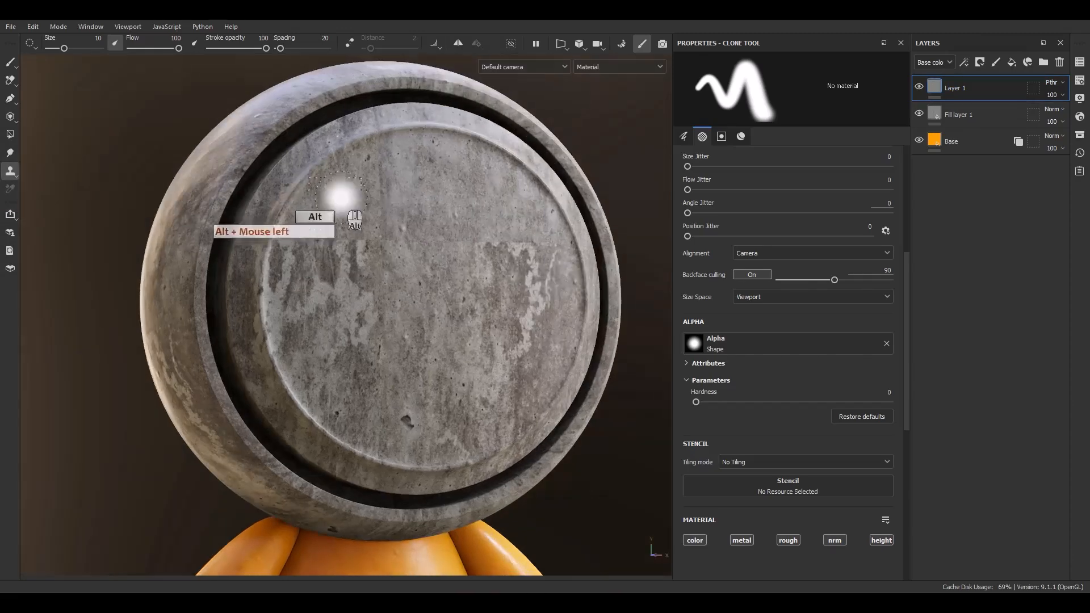
pyautogui.keyDown('alt'); pyautogui.moveTo(340, 189); pyautogui.dragTo(488, 292, button='right'); pyautogui.keyUp('alt')
pyautogui.keyDown('alt'); pyautogui.moveTo(489, 292); pyautogui.dragTo(439, 282, button='middle'); pyautogui.keyUp('alt')
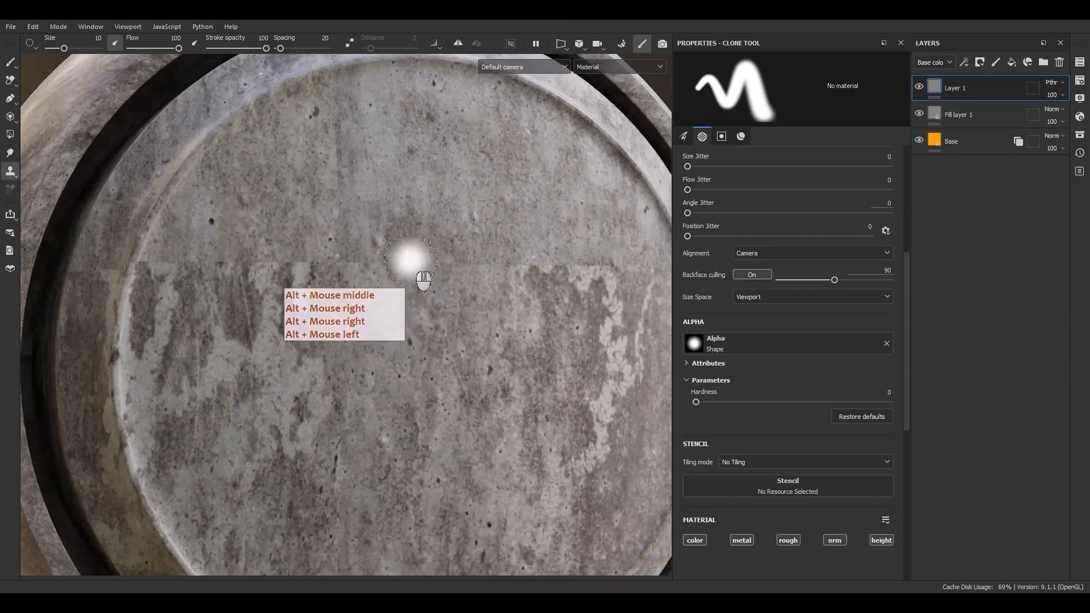
pyautogui.press('v')
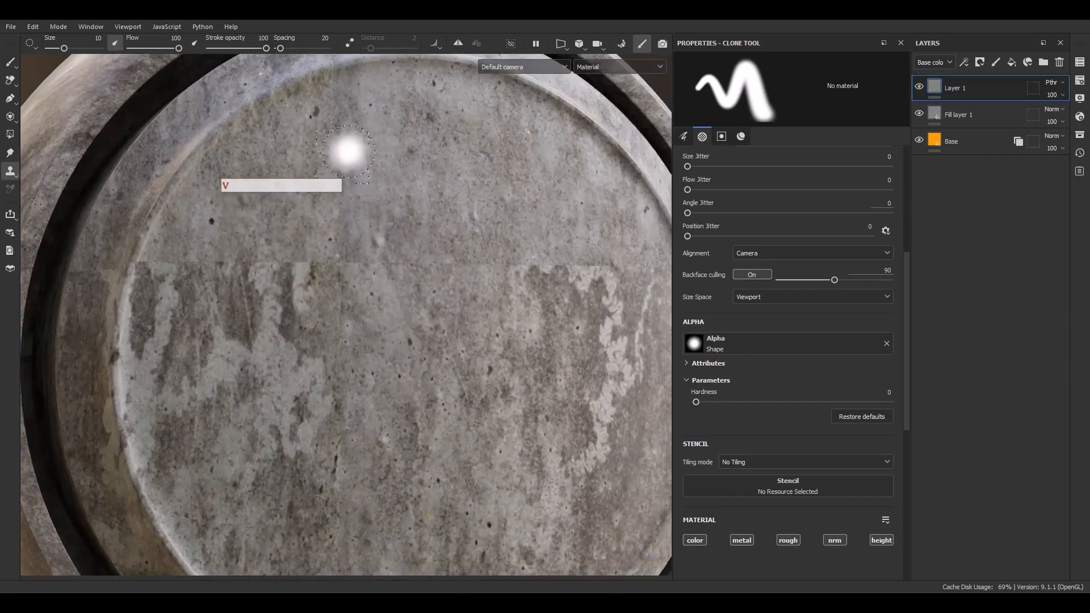
pyautogui.click(348, 152)
pyautogui.click(350, 399)
pyautogui.click(270, 294)
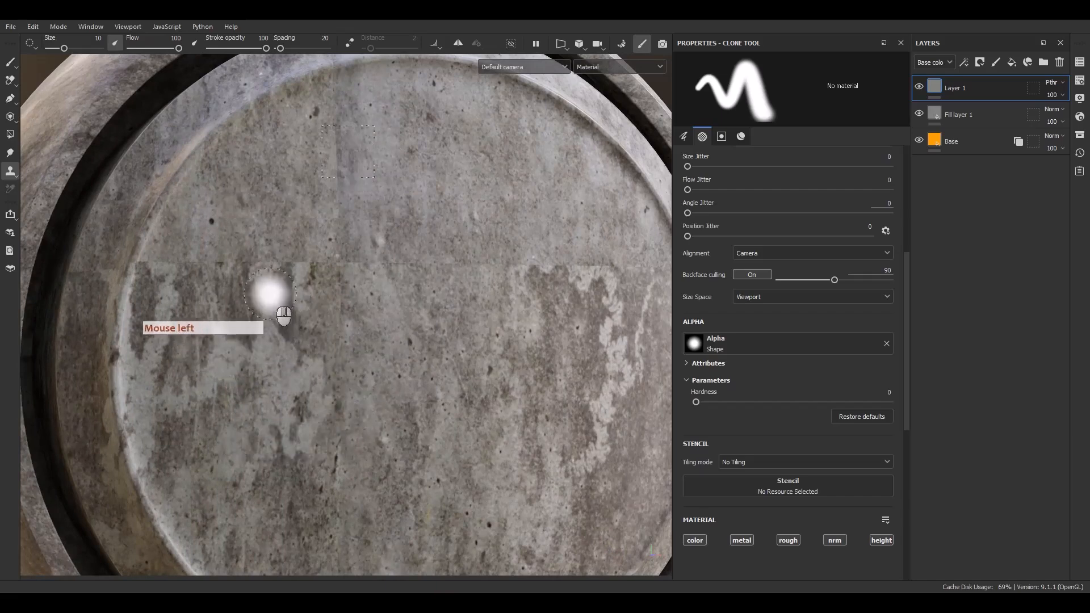
# Step: Clone the sampled concrete along the horizontal texture seam across the front disc
pyautogui.moveTo(339, 287)
pyautogui.mouseDown()
pyautogui.moveTo(396, 283)
pyautogui.moveTo(415, 262)
pyautogui.moveTo(453, 265)
pyautogui.mouseUp()
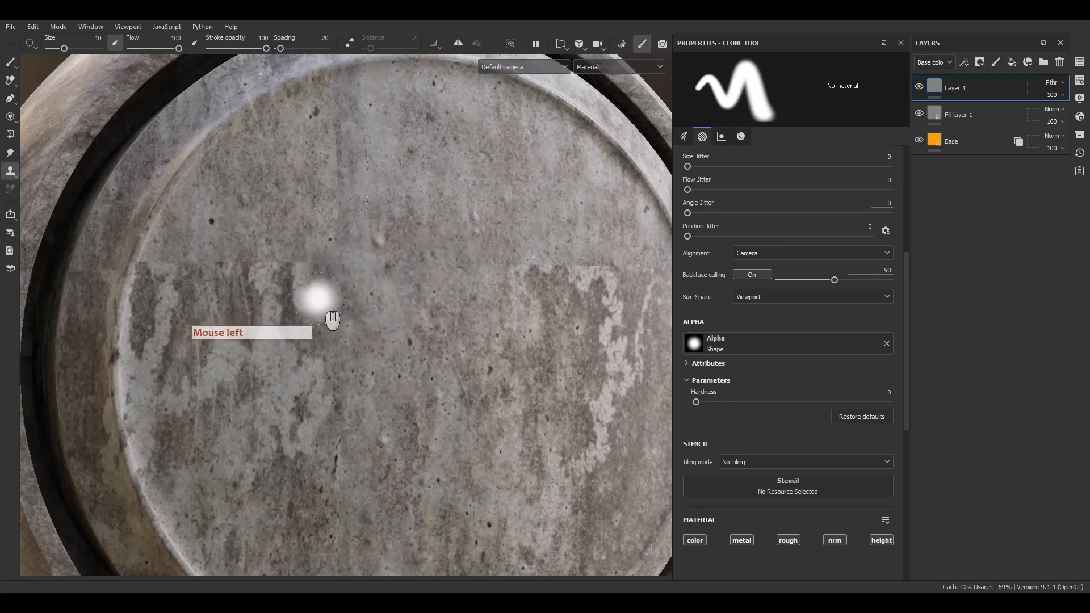
pyautogui.moveTo(318, 299)
pyautogui.mouseDown()
pyautogui.moveTo(307, 266)
pyautogui.moveTo(126, 278)
pyautogui.mouseUp()
pyautogui.keyDown('alt'); pyautogui.moveTo(316, 331); pyautogui.dragTo(141, 361, button='middle'); pyautogui.keyUp('alt')
pyautogui.moveTo(284, 281); pyautogui.dragTo(461, 279)
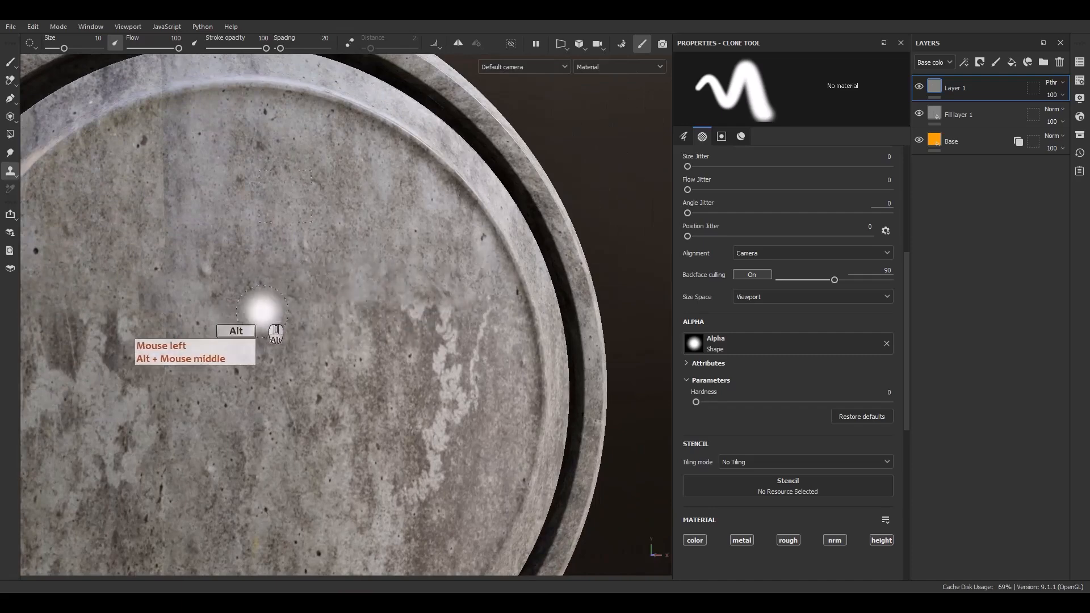
# Step: Sample a new clone source on the concrete below the seam and clone it over the disc's remaining seam edge
pyautogui.moveTo(263, 309)
pyautogui.keyDown('alt'); pyautogui.mouseDown()
pyautogui.moveTo(152, 323)
pyautogui.moveTo(352, 304)
pyautogui.moveTo(335, 252)
pyautogui.moveTo(274, 305)
pyautogui.mouseUp(); pyautogui.keyUp('alt')
pyautogui.keyDown('alt'); pyautogui.moveTo(275, 304); pyautogui.dragTo(333, 260, button='middle'); pyautogui.keyUp('alt')
pyautogui.press('v')
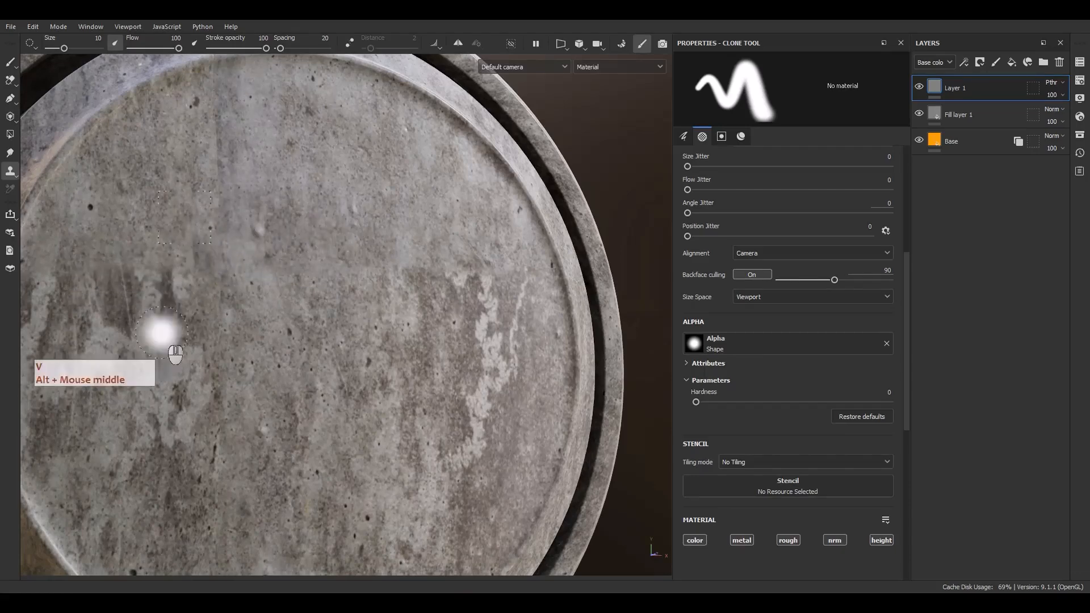
pyautogui.click(215, 321)
pyautogui.moveTo(166, 277)
pyautogui.mouseDown()
pyautogui.moveTo(152, 282)
pyautogui.moveTo(173, 258)
pyautogui.moveTo(213, 255)
pyautogui.moveTo(175, 237)
pyautogui.mouseUp()
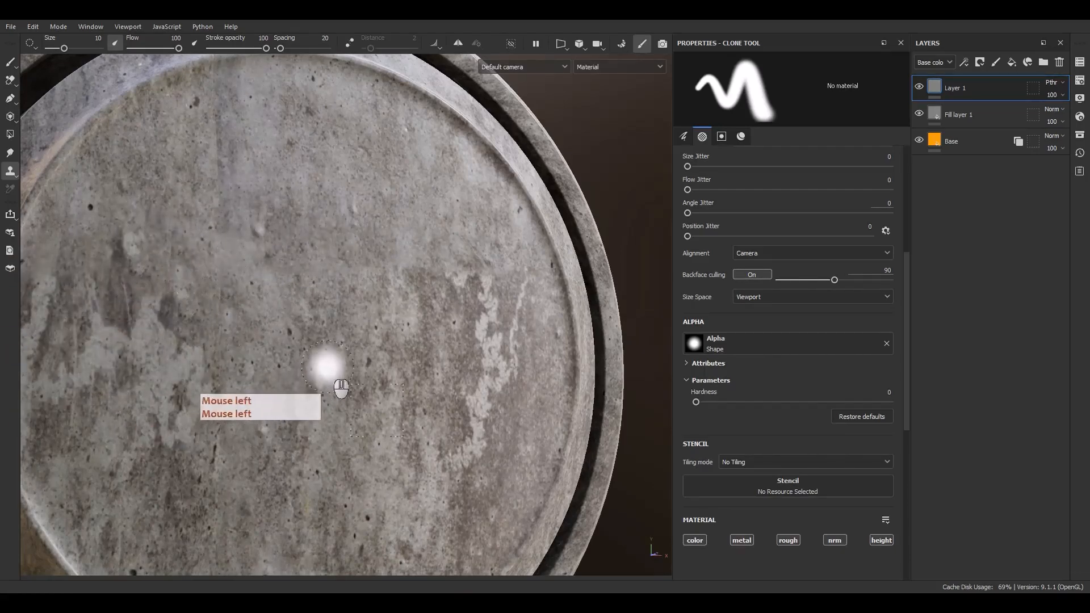
# Step: Examine the cloned concrete on the front disc from several angles, with Clone (relative source) chosen again
pyautogui.keyDown('alt'); pyautogui.moveTo(327, 366); pyautogui.dragTo(324, 334); pyautogui.keyUp('alt')
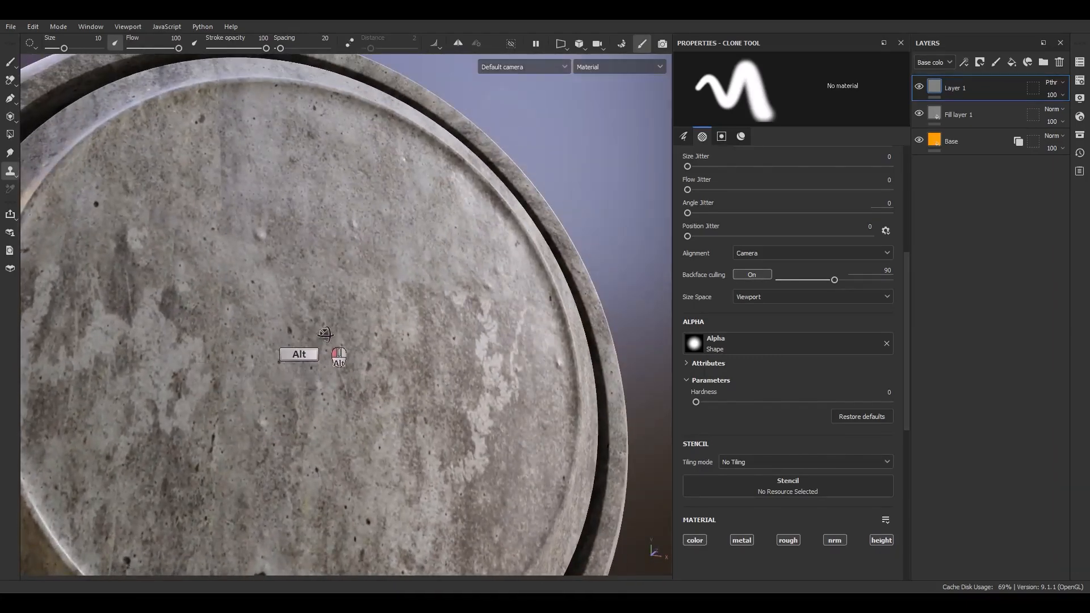
pyautogui.keyDown('alt'); pyautogui.moveTo(395, 357); pyautogui.dragTo(399, 257, button='right'); pyautogui.keyUp('alt')
pyautogui.keyDown('alt'); pyautogui.moveTo(399, 258); pyautogui.dragTo(499, 214, button='middle'); pyautogui.keyUp('alt')
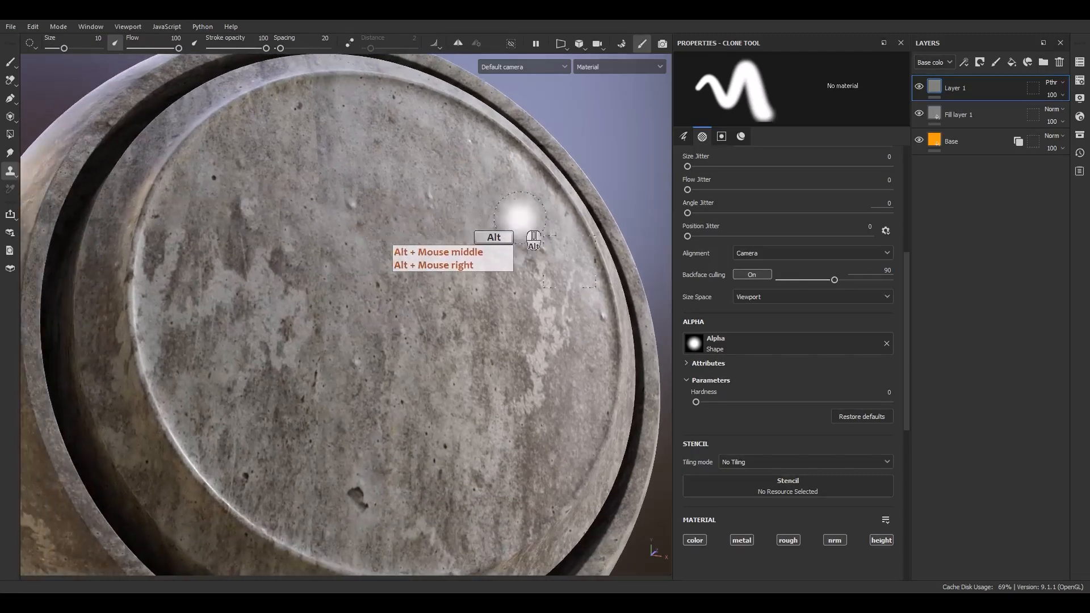
pyautogui.keyDown('alt'); pyautogui.moveTo(499, 214); pyautogui.dragTo(122, 287, button='right'); pyautogui.keyUp('alt')
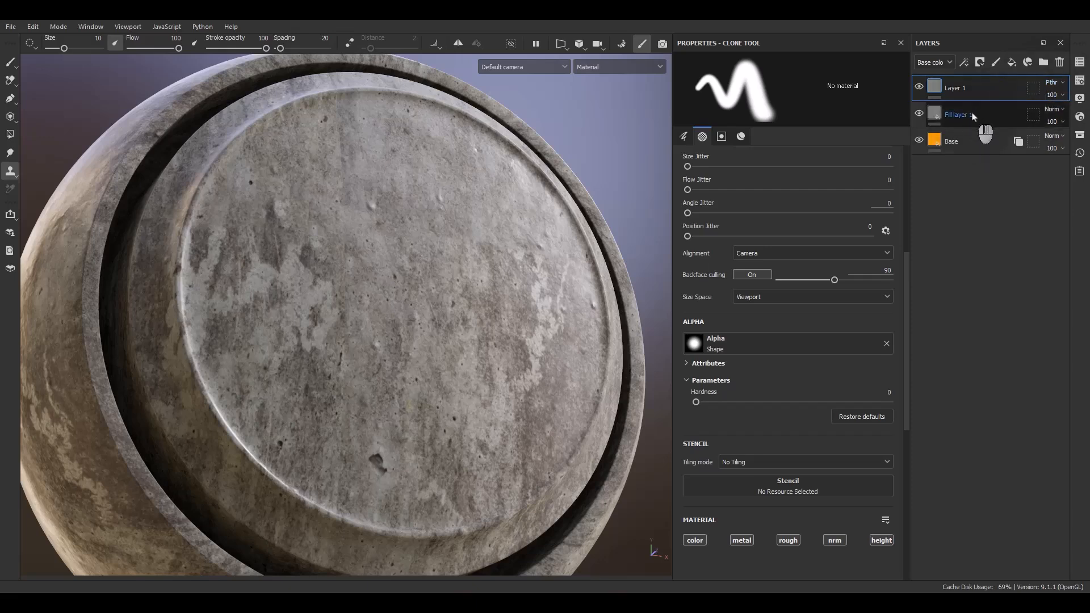
pyautogui.click(14, 179)
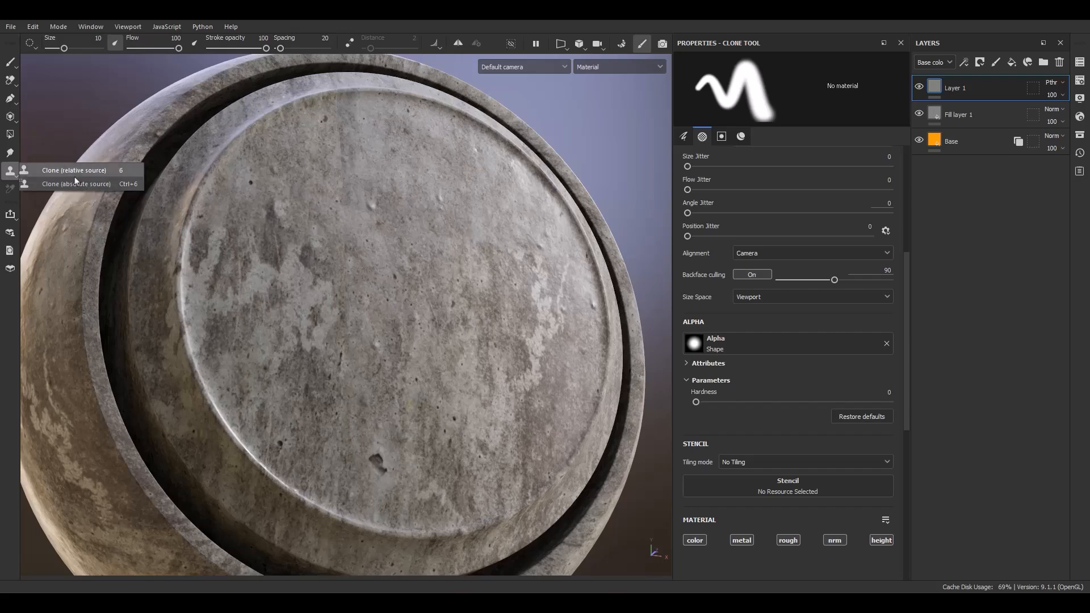
pyautogui.click(76, 172)
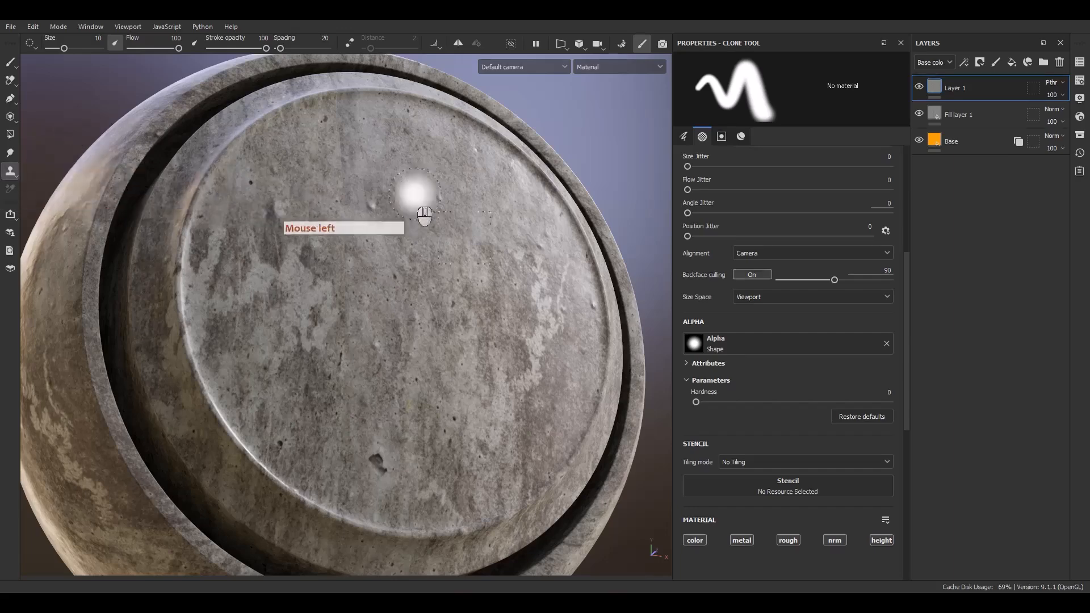
pyautogui.keyDown('alt'); pyautogui.moveTo(426, 211); pyautogui.dragTo(406, 244); pyautogui.keyUp('alt')
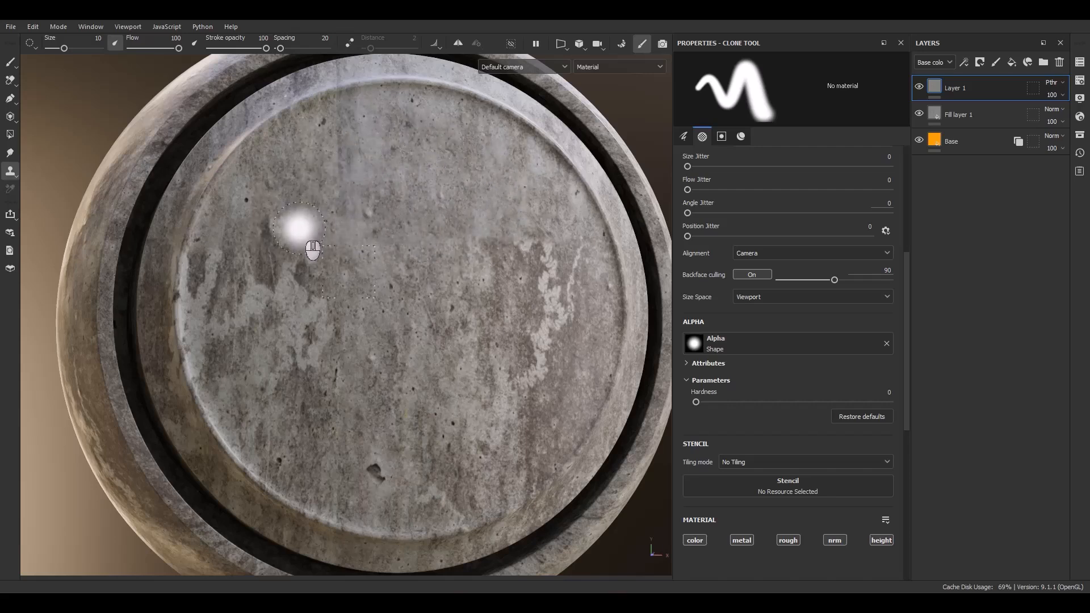
# Step: Choose Clone (absolute source), sample the concrete near the front disc's left edge, and clone it onto several areas of the disc
pyautogui.click(13, 172)
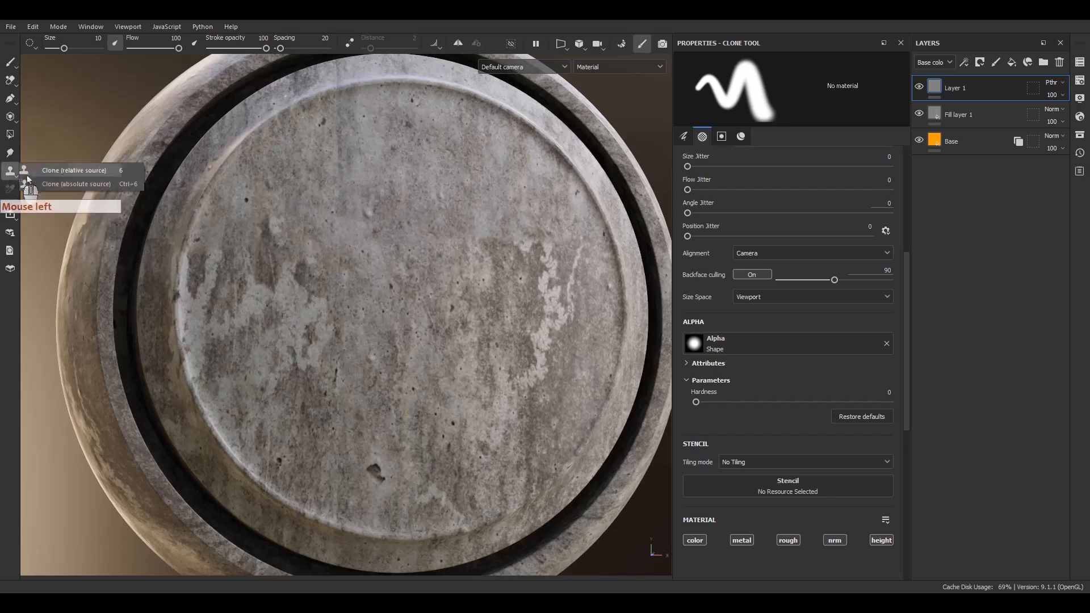
pyautogui.click(80, 186)
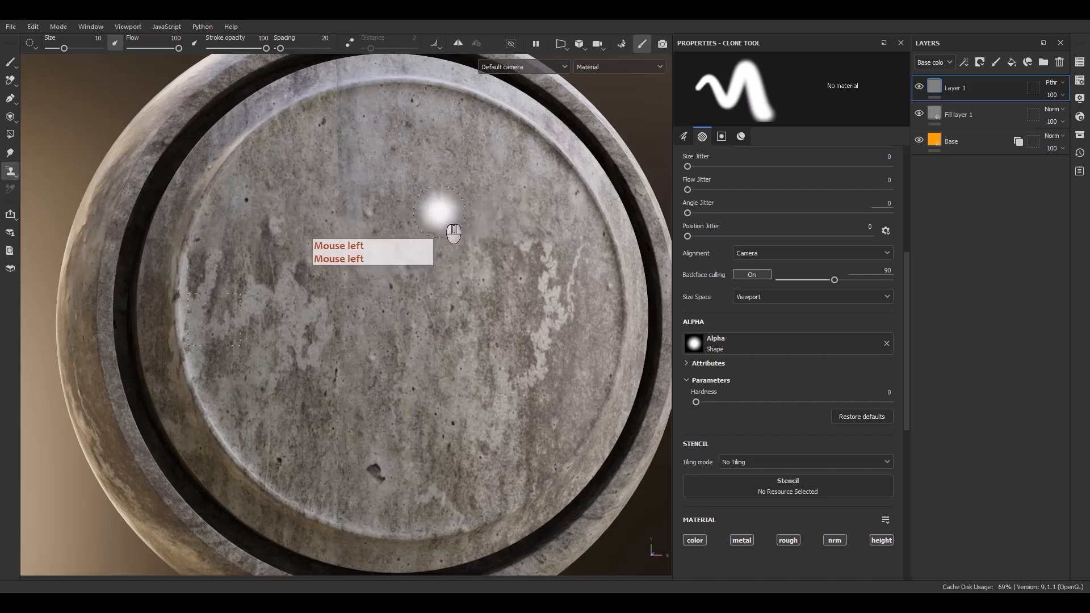
pyautogui.press('v')
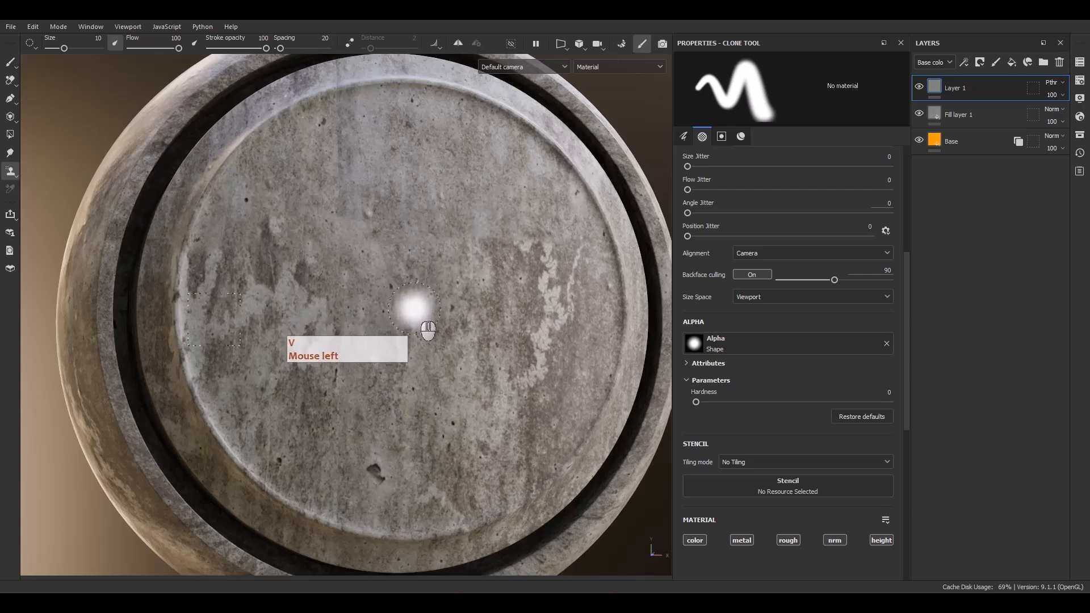
pyautogui.click(414, 308)
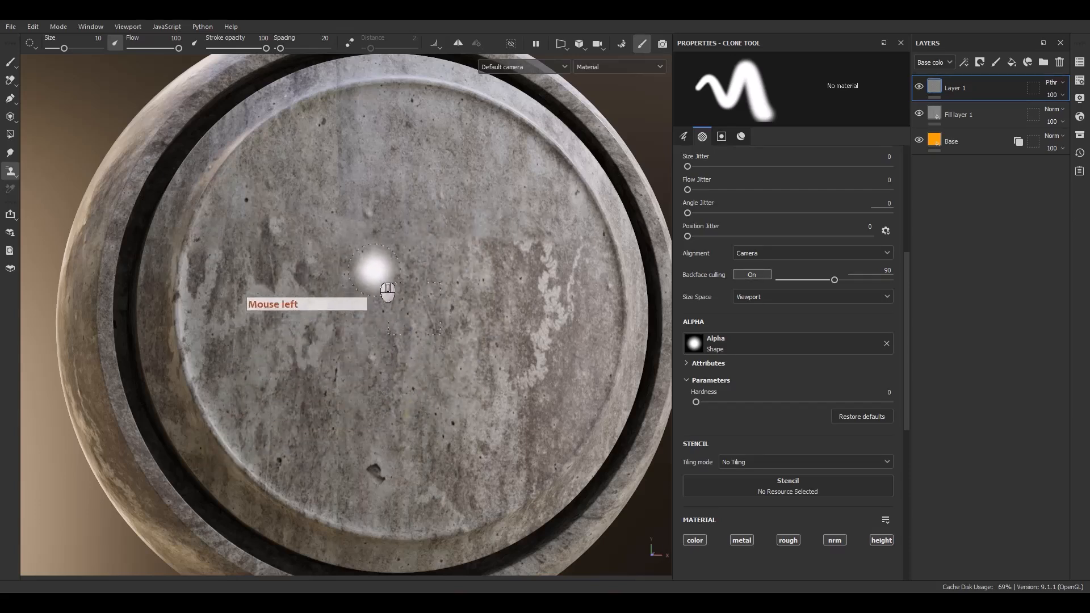
pyautogui.moveTo(332, 189); pyautogui.dragTo(321, 147)
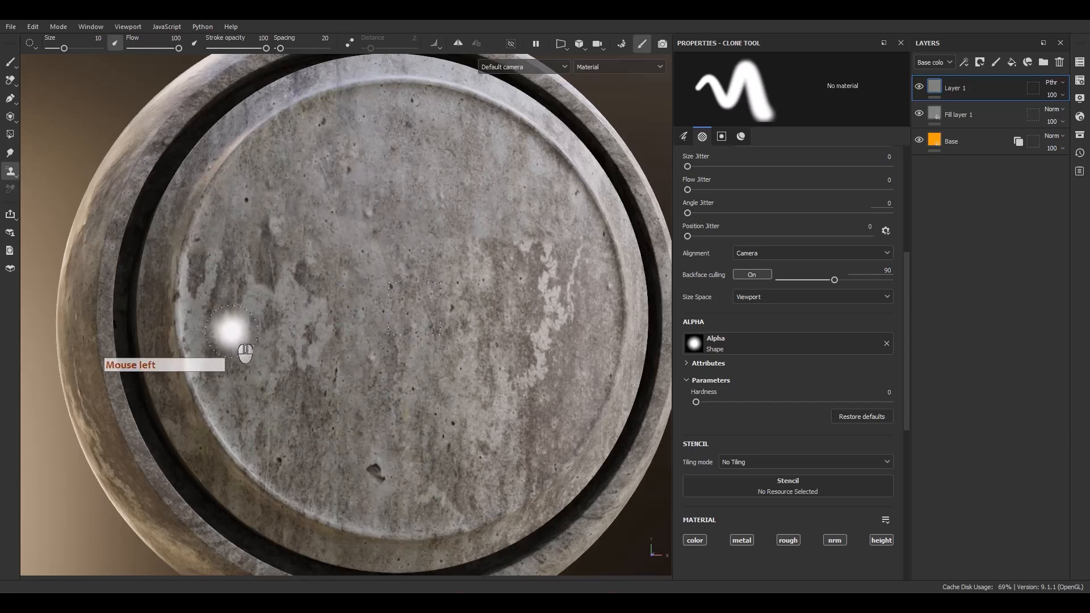
pyautogui.moveTo(245, 353); pyautogui.dragTo(470, 368)
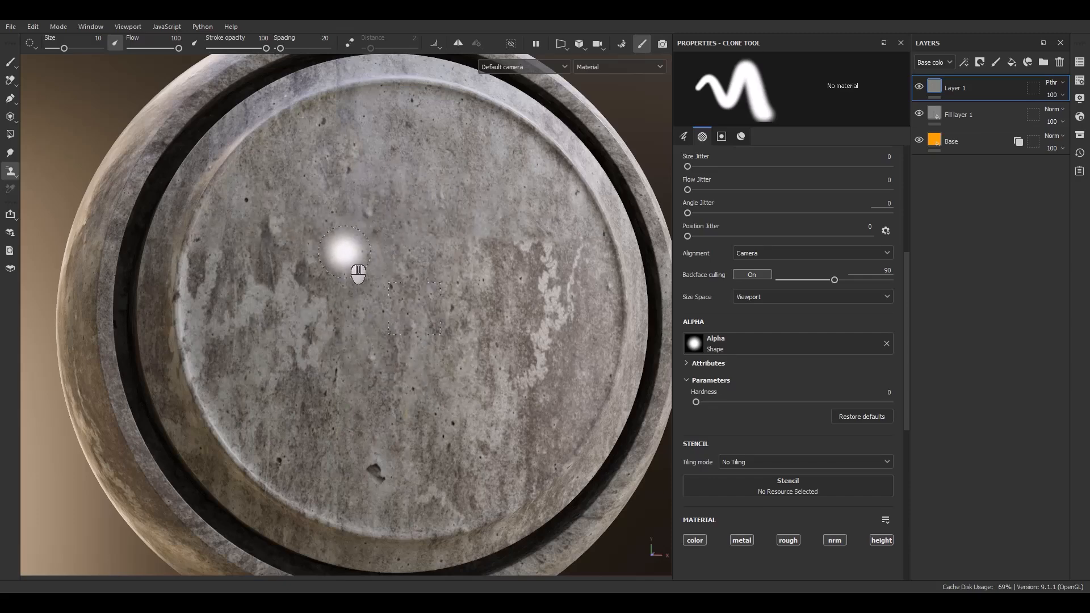
pyautogui.keyDown('alt'); pyautogui.moveTo(307, 313); pyautogui.dragTo(305, 292); pyautogui.keyUp('alt')
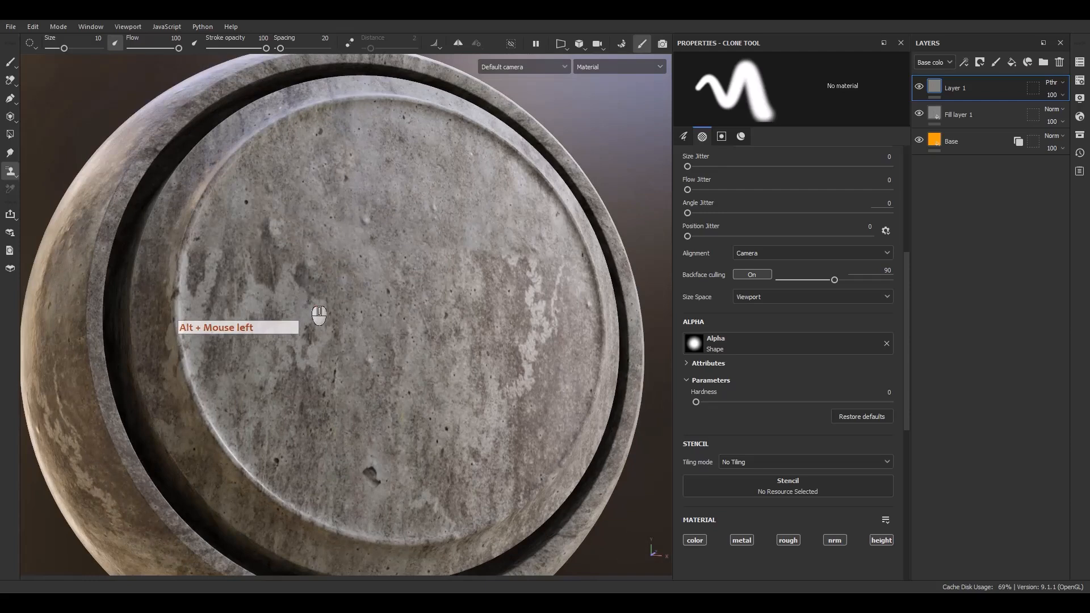
# Step: Review the two clone tool variants and the Clone tool's brush, alpha, stencil and material channel settings
pyautogui.click(10, 171)
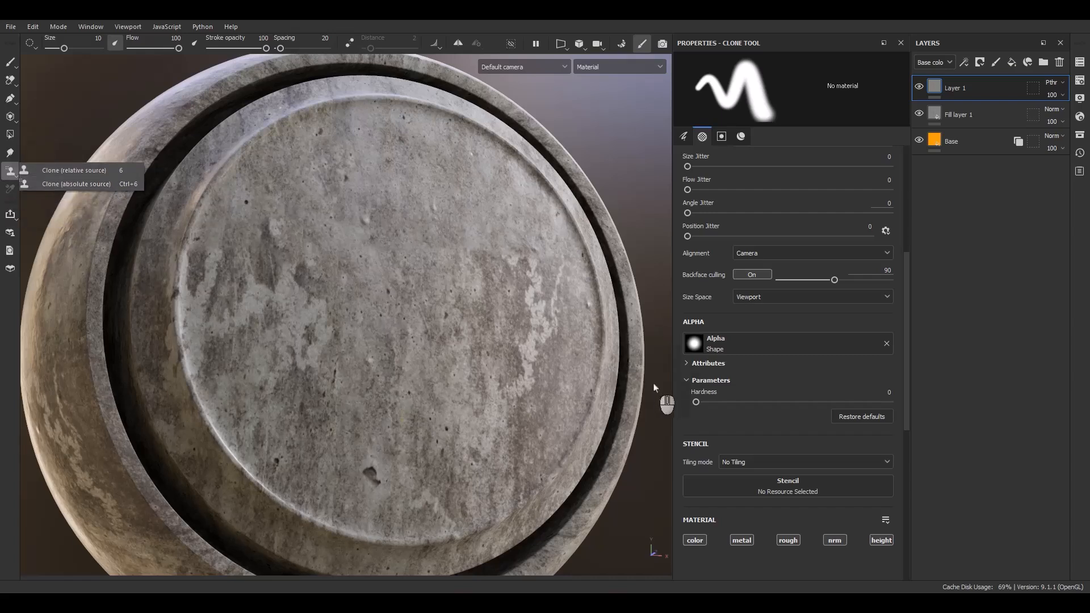
pyautogui.click(694, 432)
pyautogui.scroll(-3, 692, 431)
pyautogui.scroll(8, 691, 430)
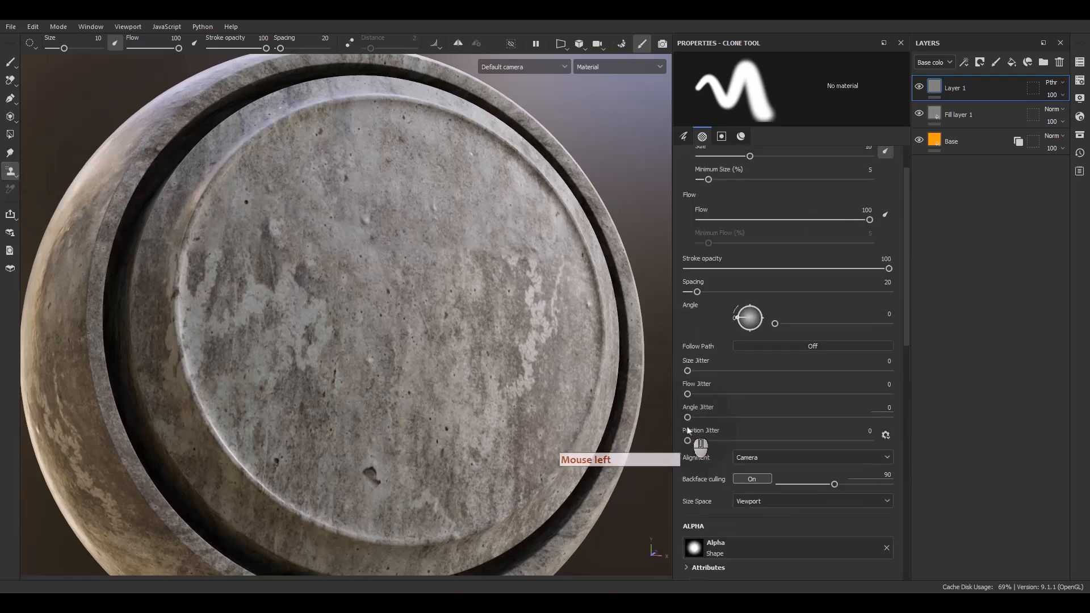
pyautogui.scroll(-7, 688, 430)
pyautogui.scroll(-2, 687, 433)
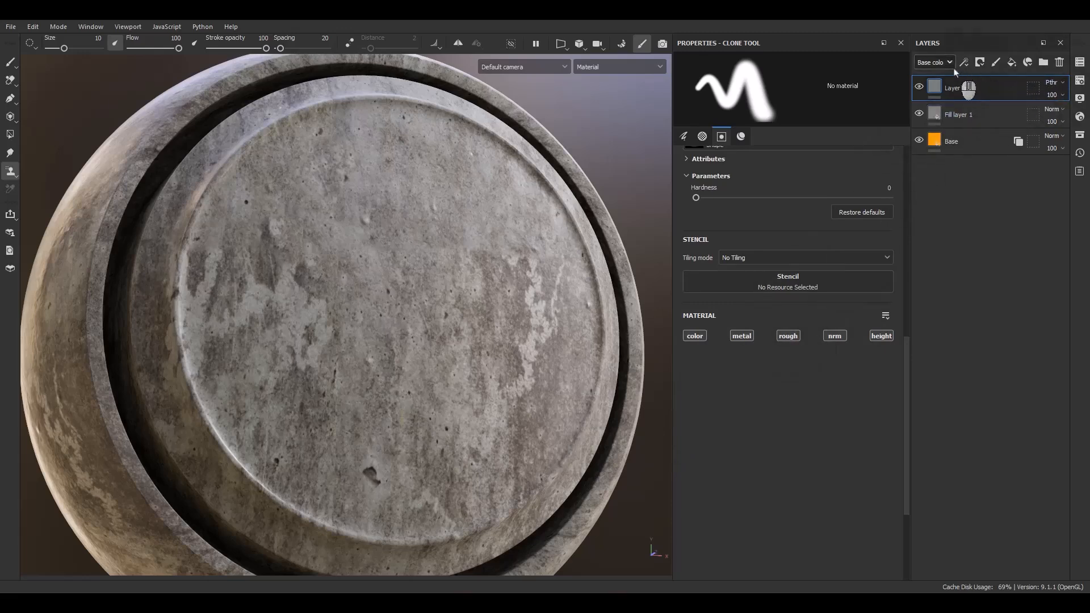
# Step: Inspect the paint layer's blending mode options for the Roughness channel, and return the layer stack to Base color
pyautogui.click(934, 62)
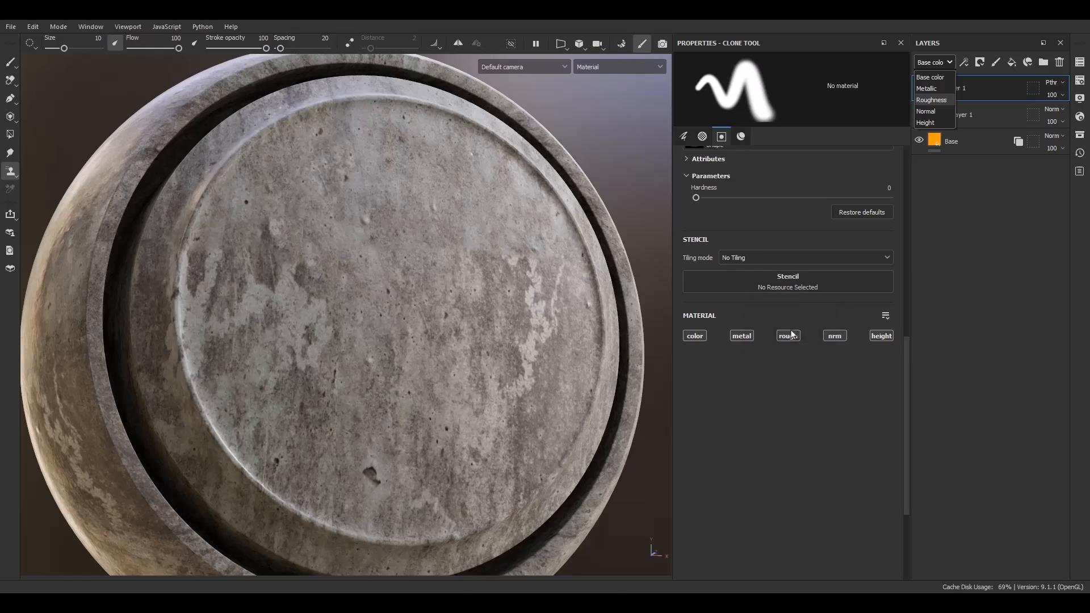
pyautogui.click(943, 99)
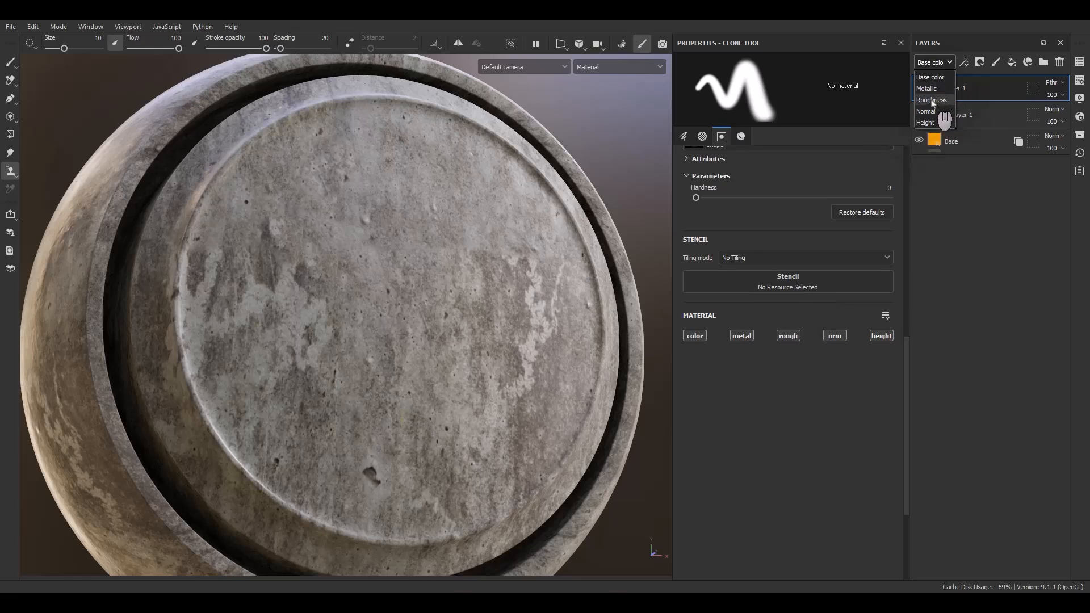
pyautogui.click(1051, 83)
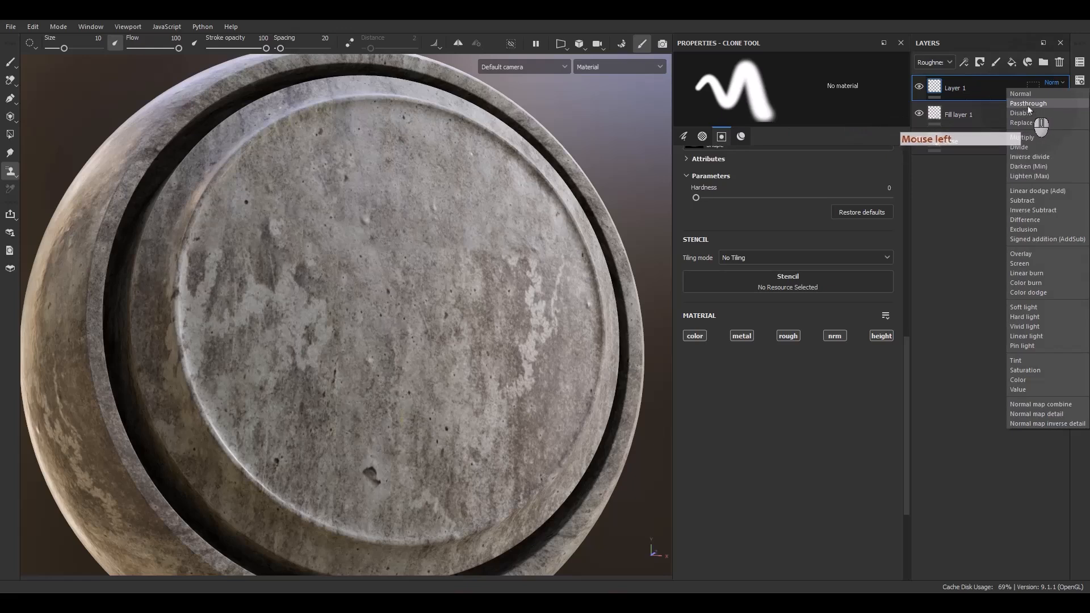
pyautogui.click(928, 66)
pyautogui.click(925, 77)
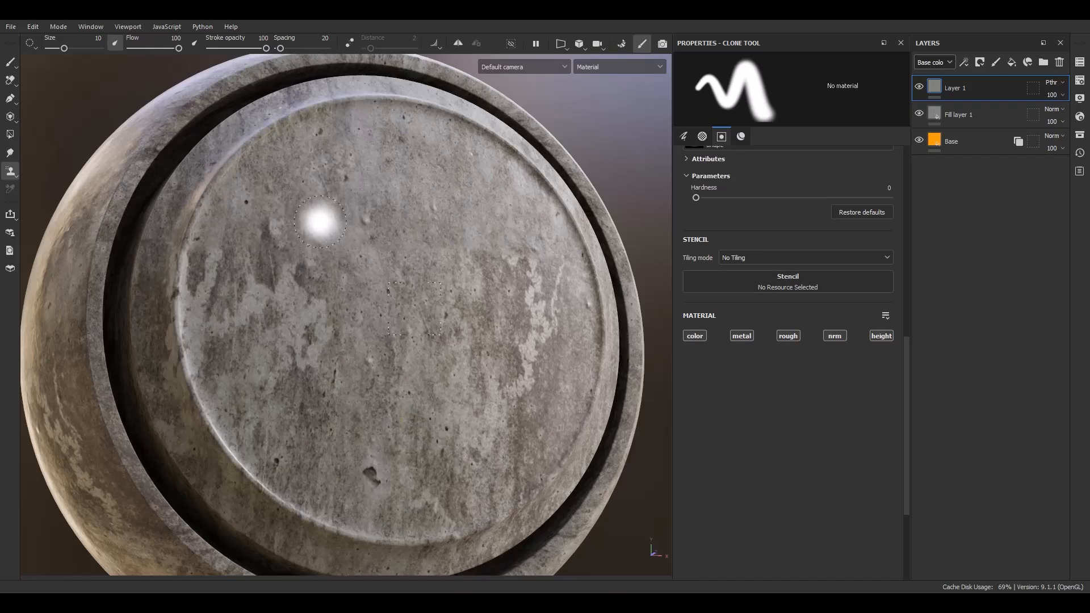
# Step: Smudge the concrete across the whole front disc with the Smudge tool, enlarging the brush size to 34.6
pyautogui.keyDown('alt'); pyautogui.moveTo(285, 220); pyautogui.dragTo(299, 299); pyautogui.keyUp('alt')
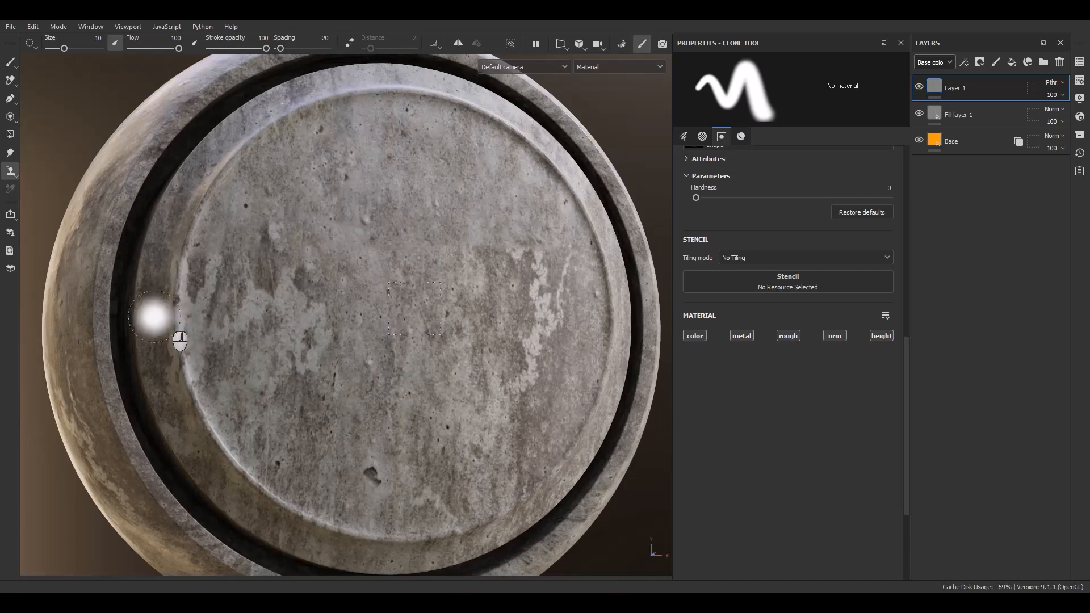
pyautogui.click(10, 152)
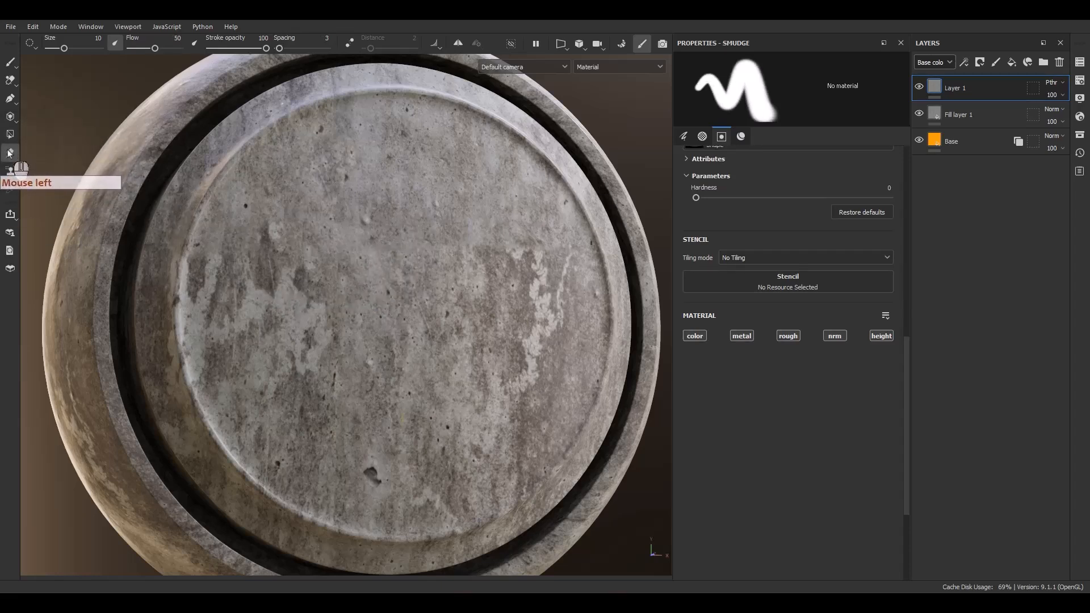
pyautogui.moveTo(368, 134); pyautogui.dragTo(330, 122)
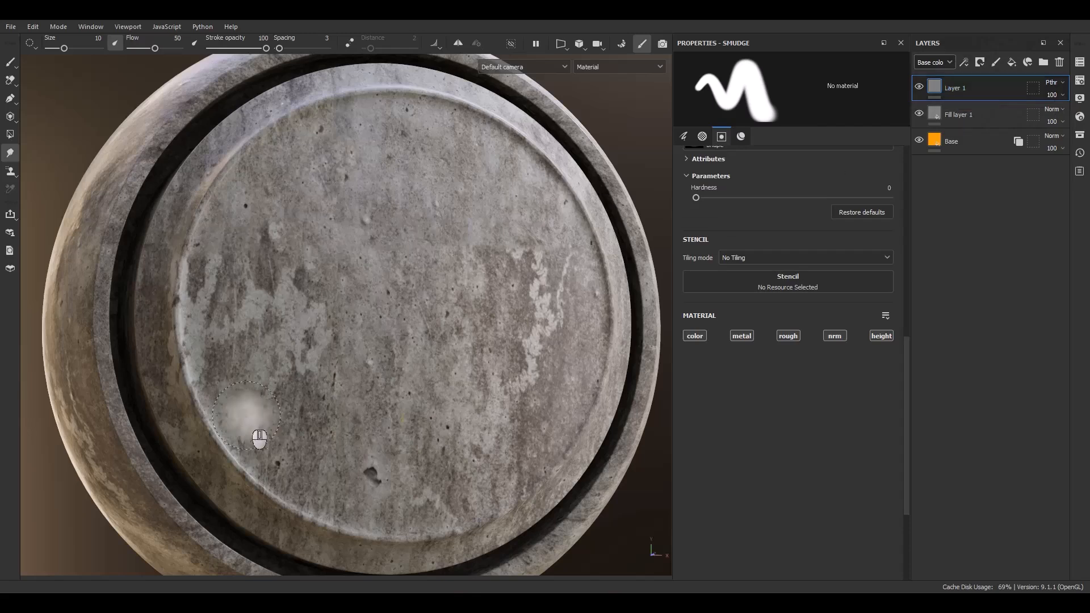
pyautogui.moveTo(272, 207)
pyautogui.mouseDown()
pyautogui.moveTo(291, 286)
pyautogui.moveTo(368, 326)
pyautogui.moveTo(361, 259)
pyautogui.moveTo(298, 293)
pyautogui.moveTo(331, 249)
pyautogui.moveTo(389, 209)
pyautogui.moveTo(395, 311)
pyautogui.moveTo(444, 255)
pyautogui.moveTo(552, 352)
pyautogui.moveTo(363, 398)
pyautogui.moveTo(477, 531)
pyautogui.moveTo(526, 524)
pyautogui.moveTo(591, 364)
pyautogui.moveTo(545, 292)
pyautogui.moveTo(476, 114)
pyautogui.moveTo(343, 214)
pyautogui.mouseUp()
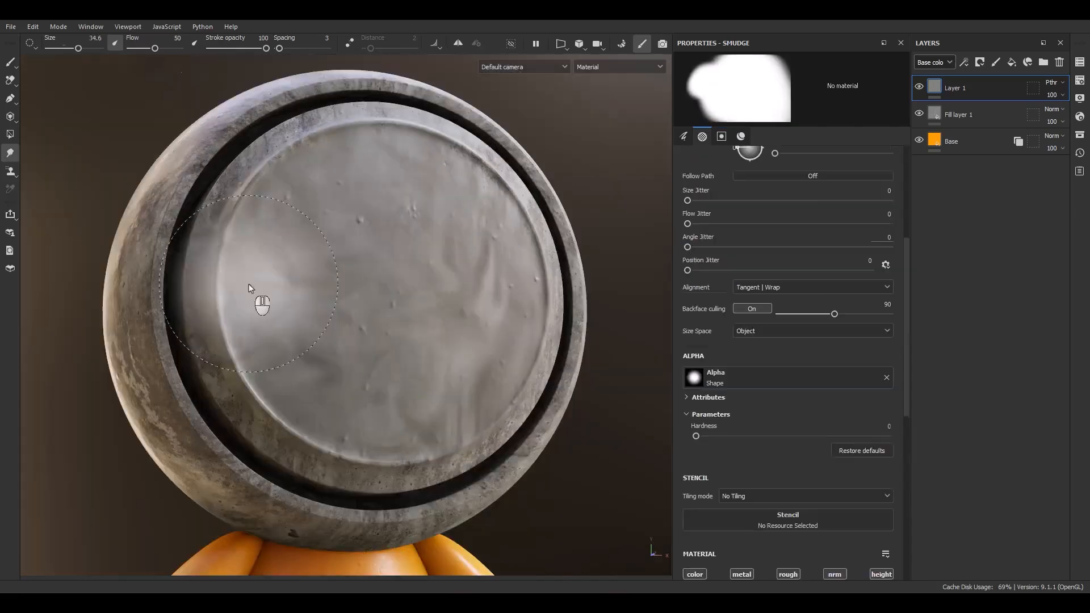
pyautogui.scroll(-2, 319, 308)
pyautogui.keyDown('alt'); pyautogui.moveTo(319, 308); pyautogui.dragTo(381, 309); pyautogui.keyUp('alt')
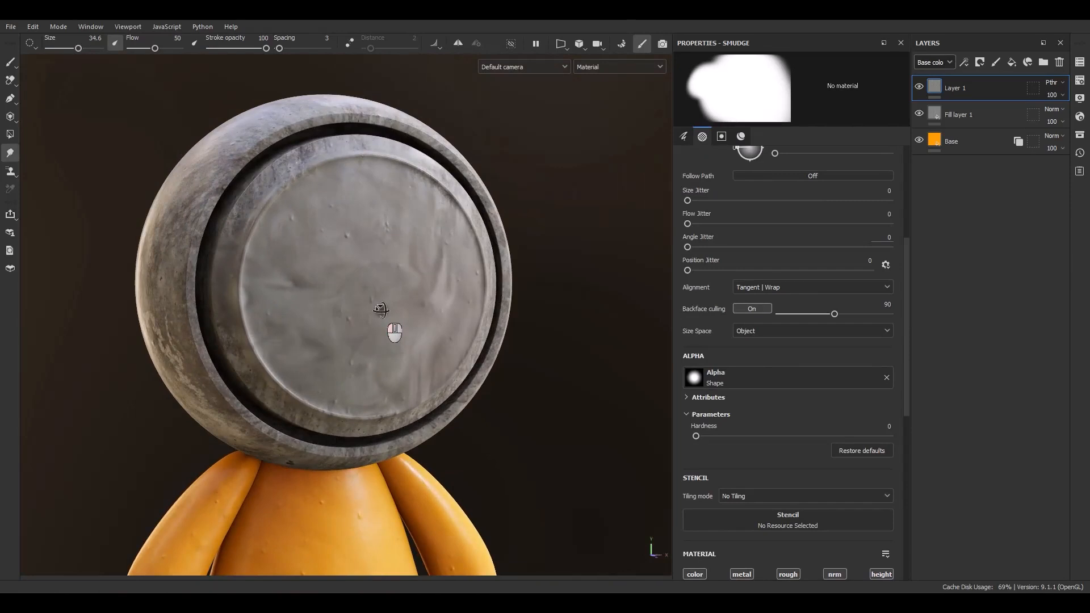